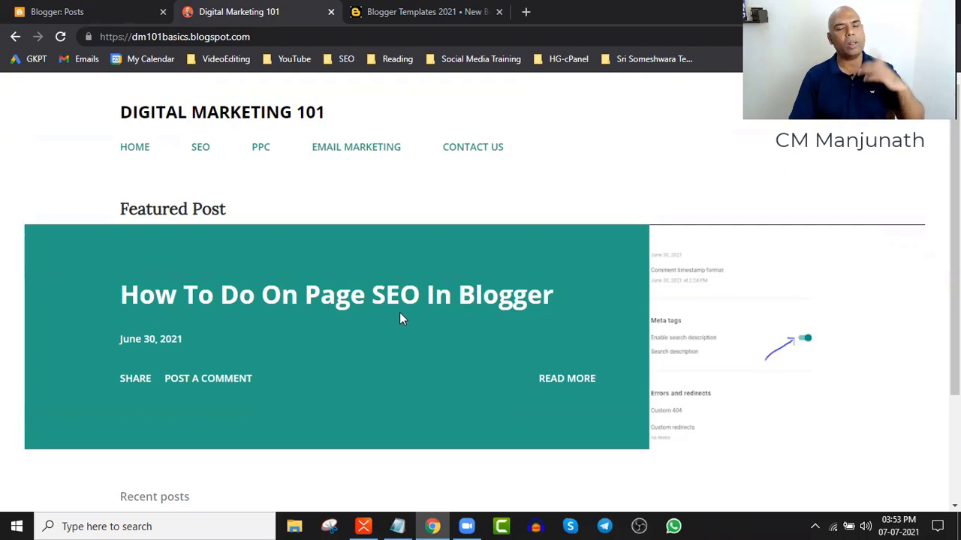
scroll(402, 268, down, 1)
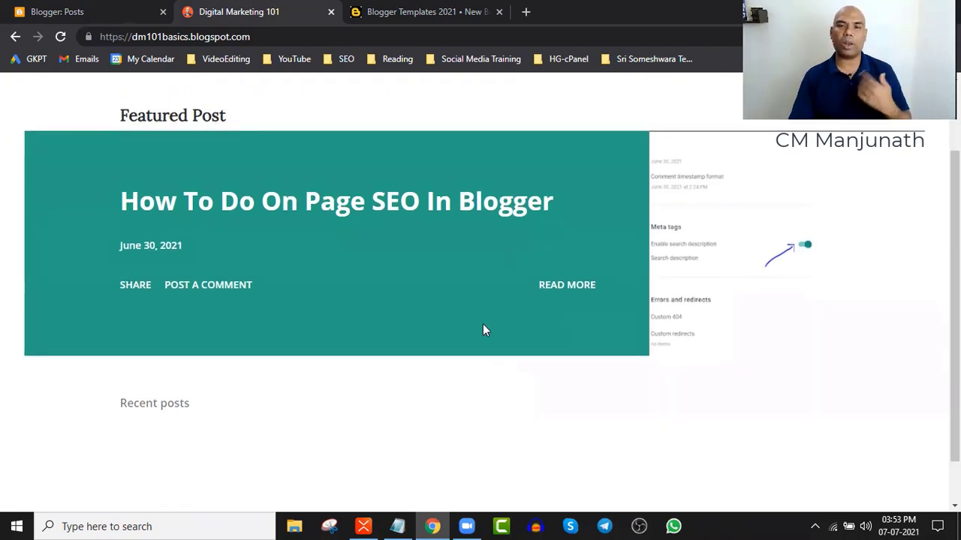
scroll(483, 330, up, 1)
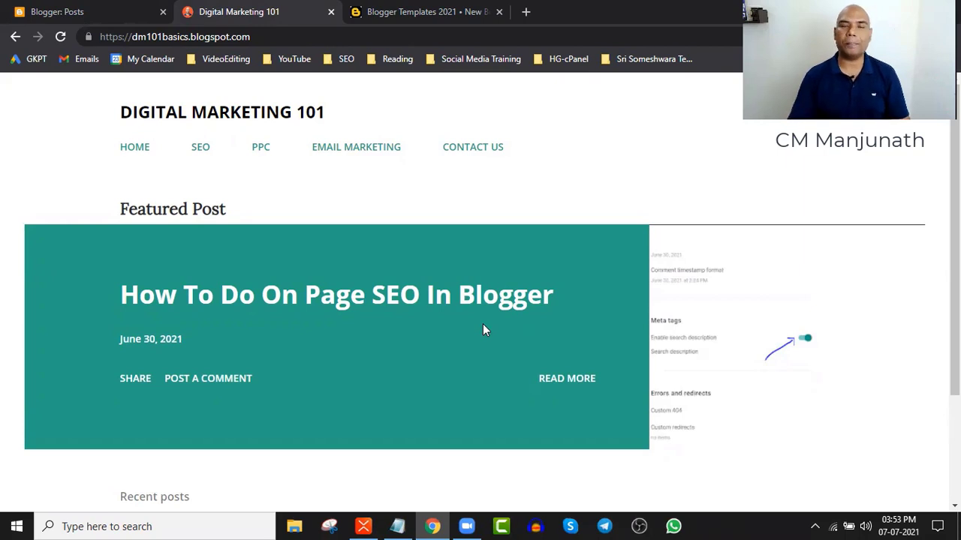
click(30, 12)
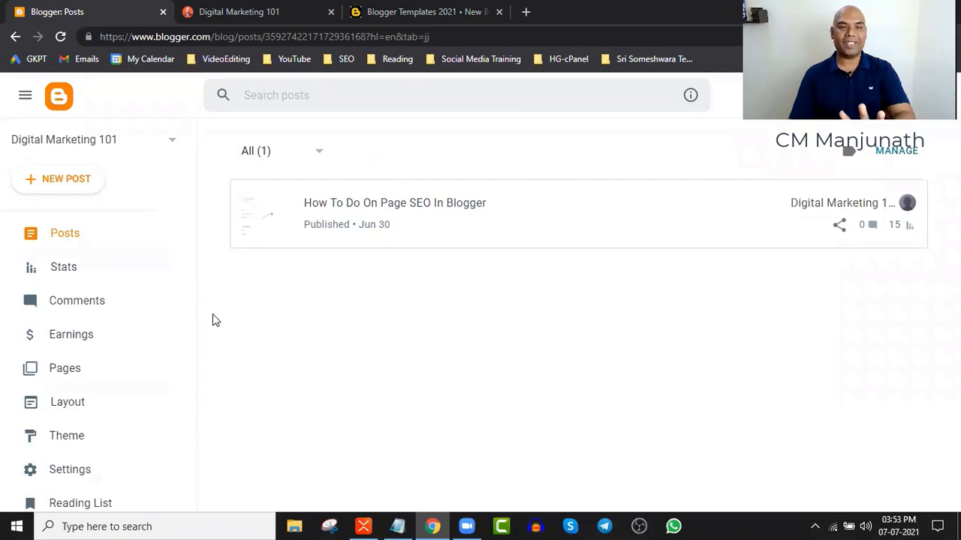
click(274, 9)
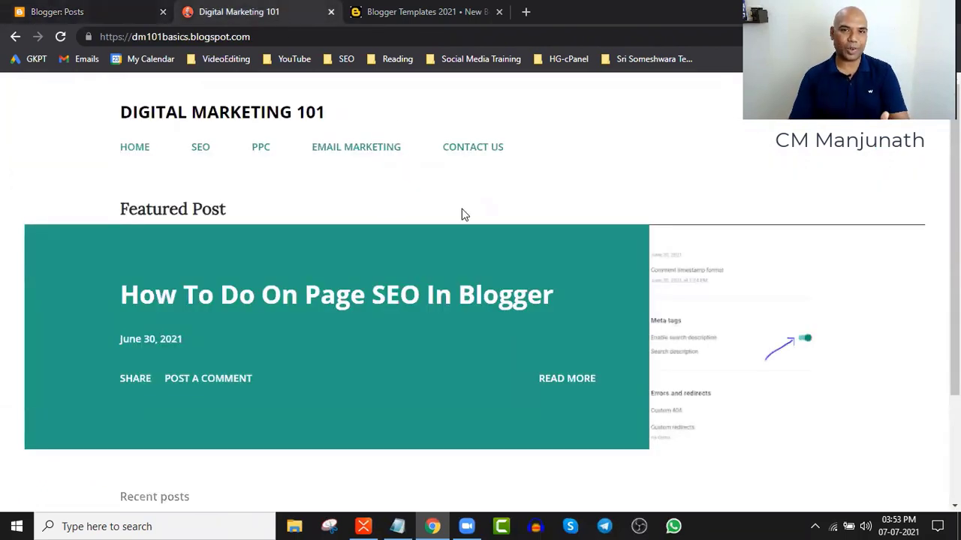
Back up the blog's current Notable Light theme as an XML file in the BLOGGER folder on the desktop.
click(95, 14)
click(65, 441)
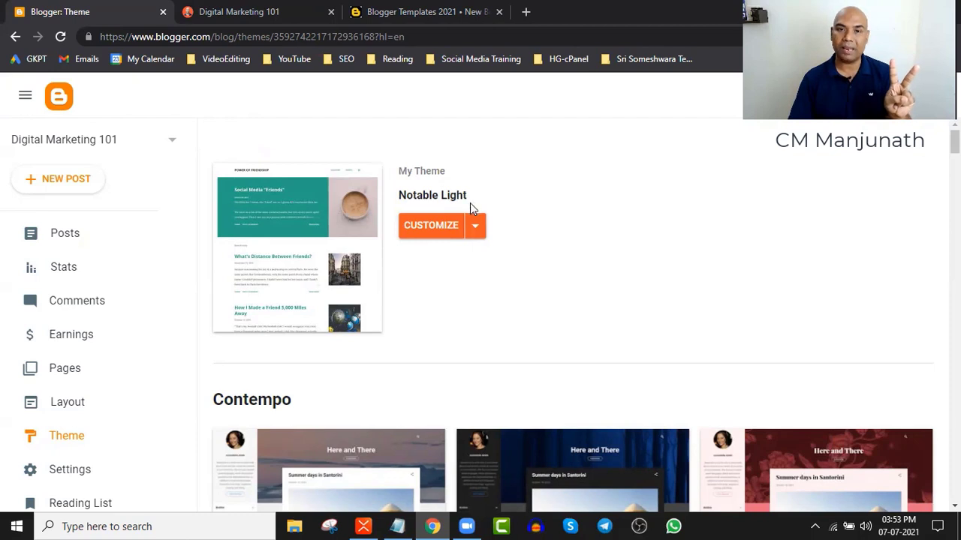
click(479, 233)
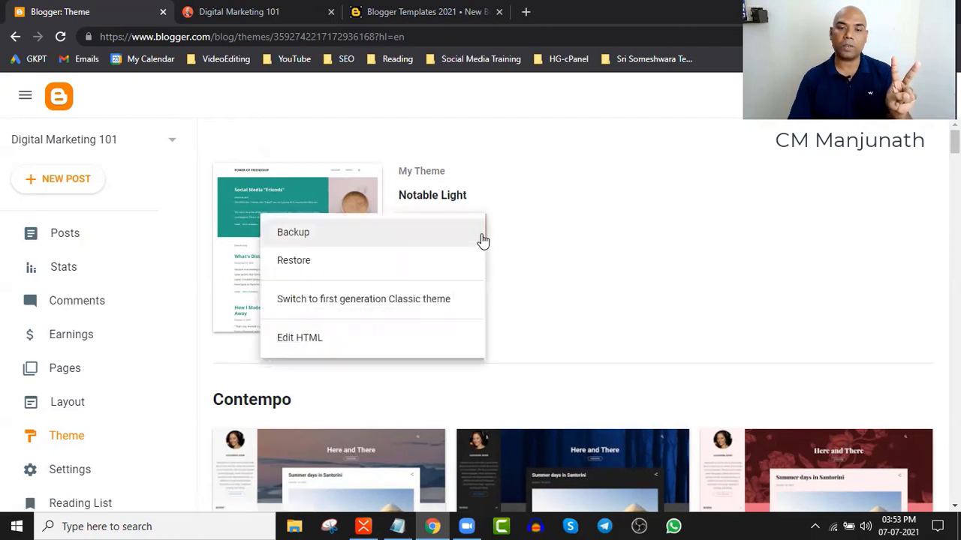
click(309, 238)
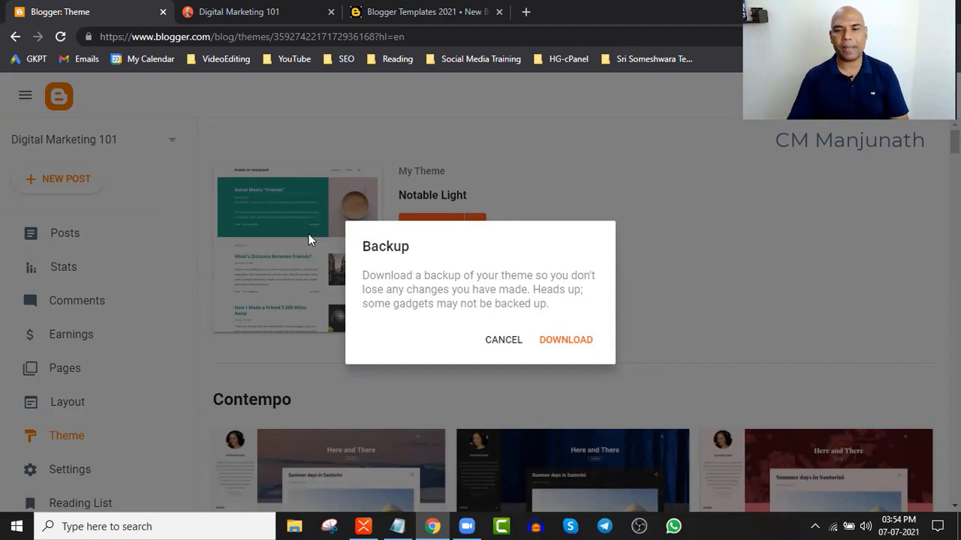
click(590, 339)
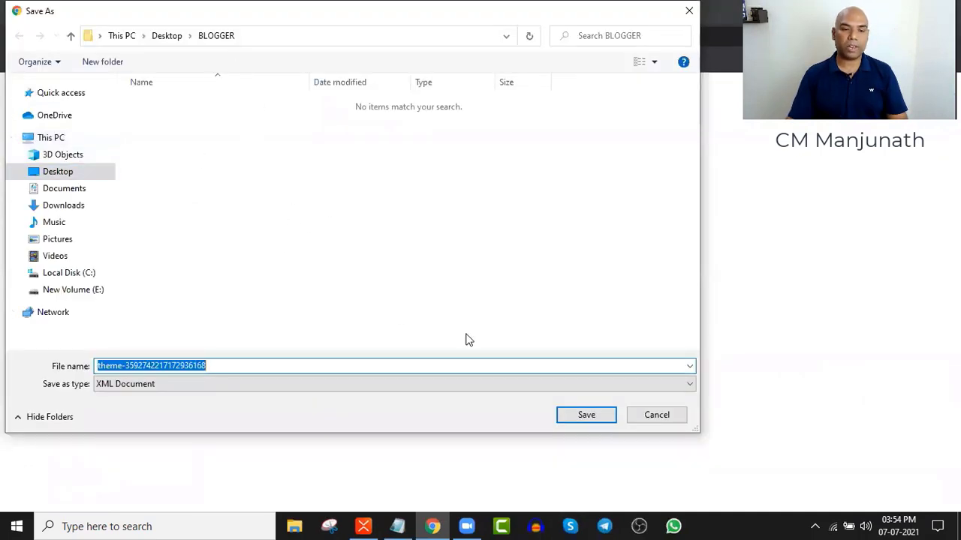
click(582, 413)
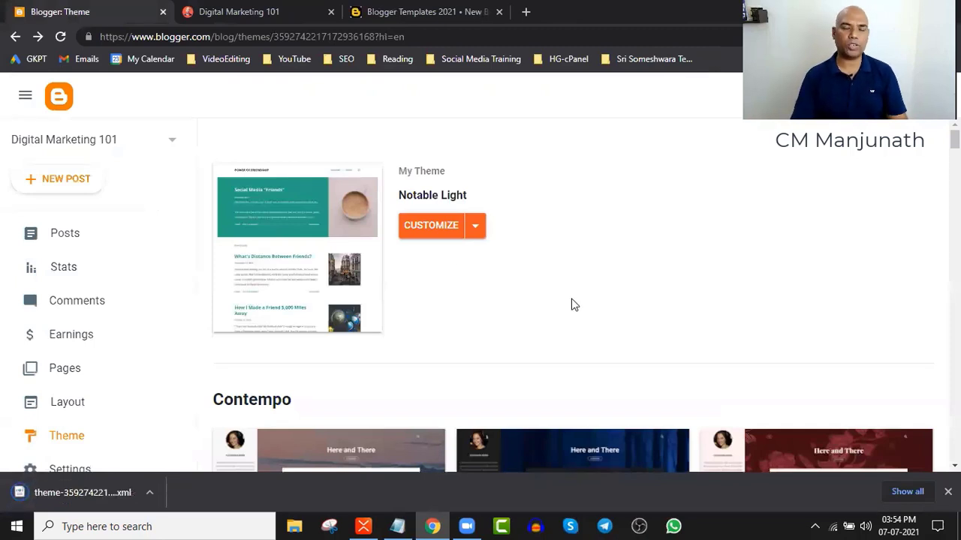
click(478, 234)
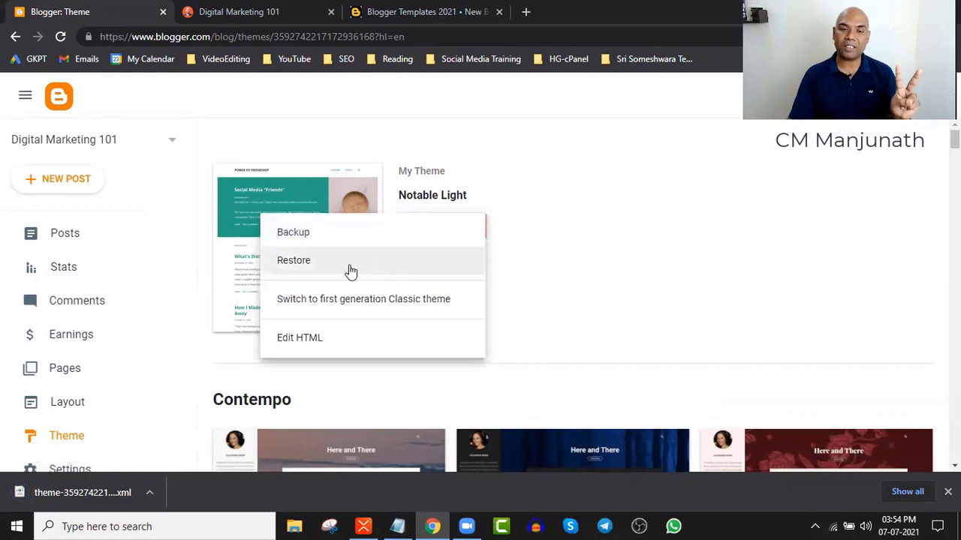
click(587, 285)
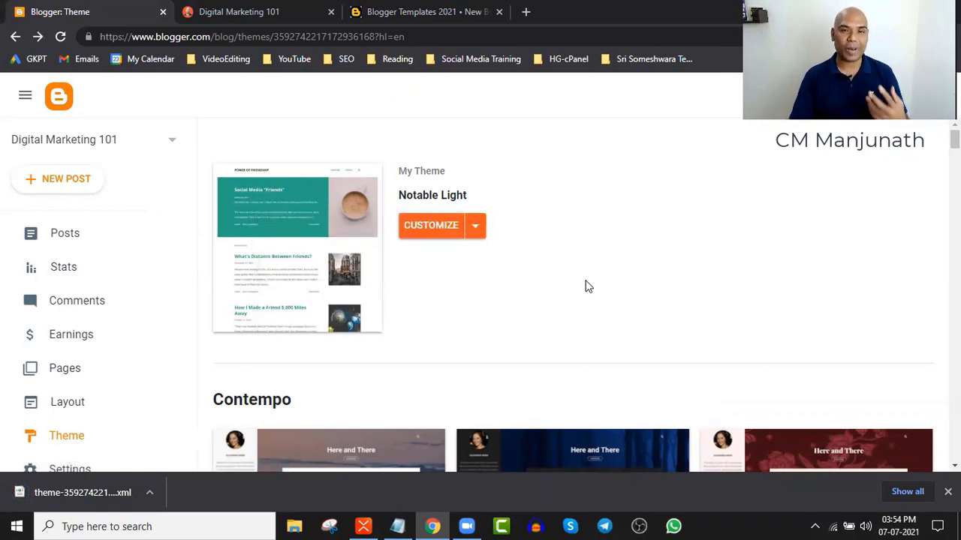
Browse the newest and top downloaded free Blogger templates in the copybloggerthemes.com gallery.
click(391, 8)
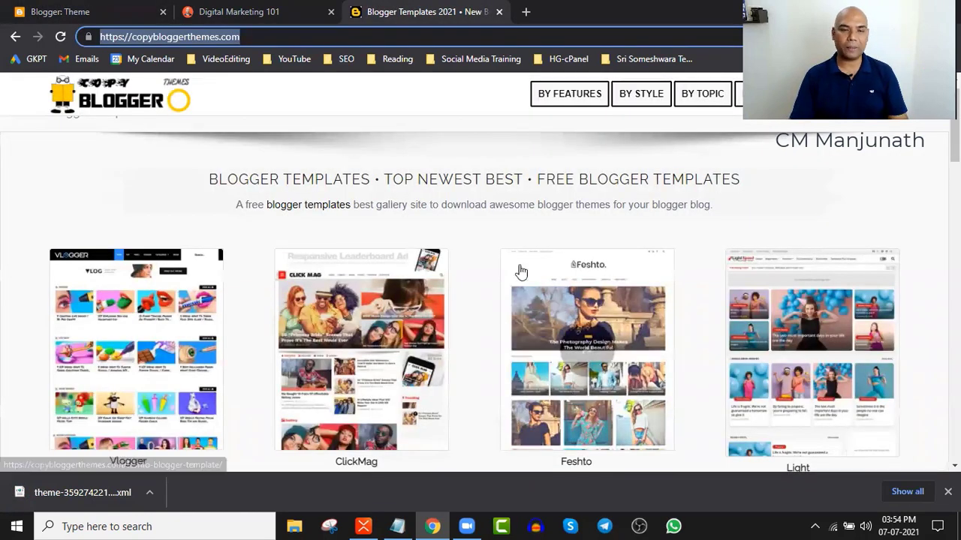
scroll(585, 281, down, 2)
scroll(632, 288, down, 5)
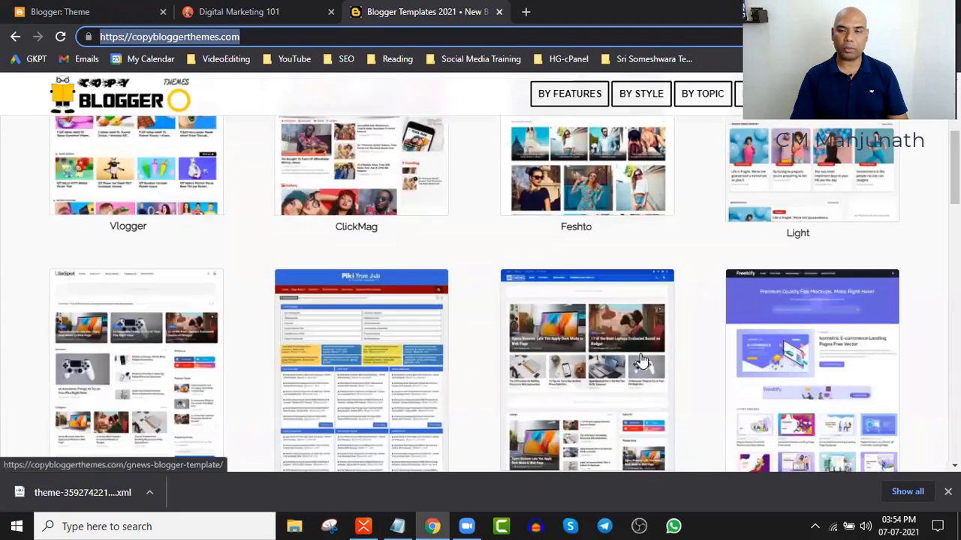
scroll(615, 381, down, 2)
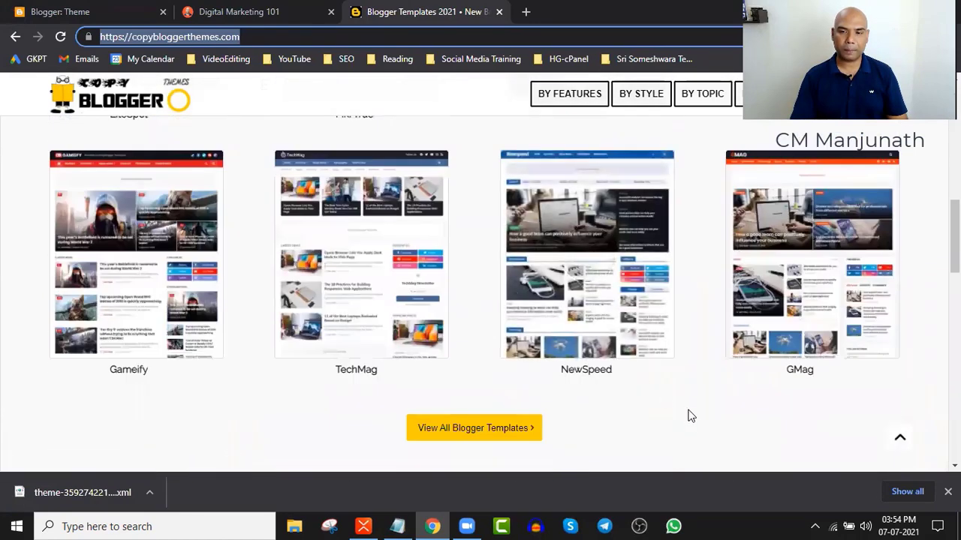
scroll(694, 424, down, 2)
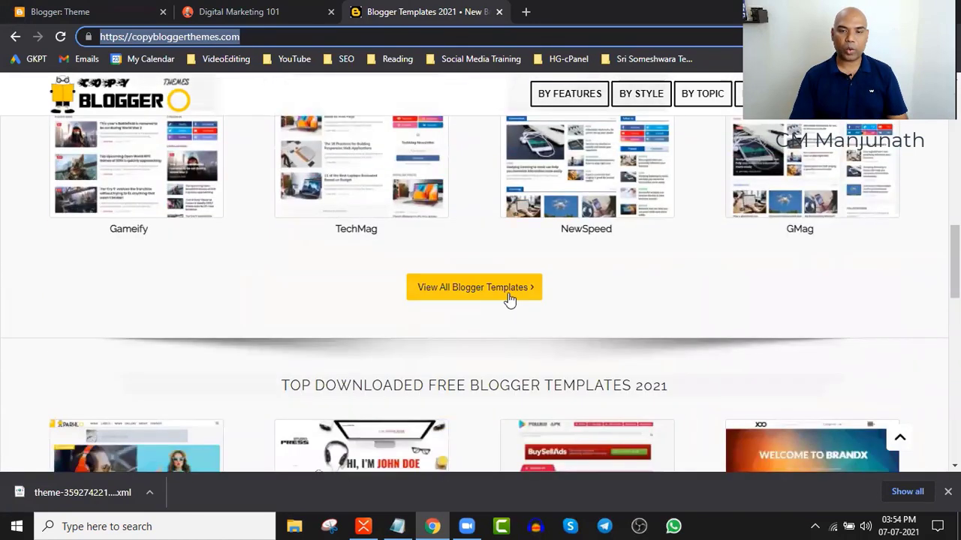
scroll(510, 300, down, 2)
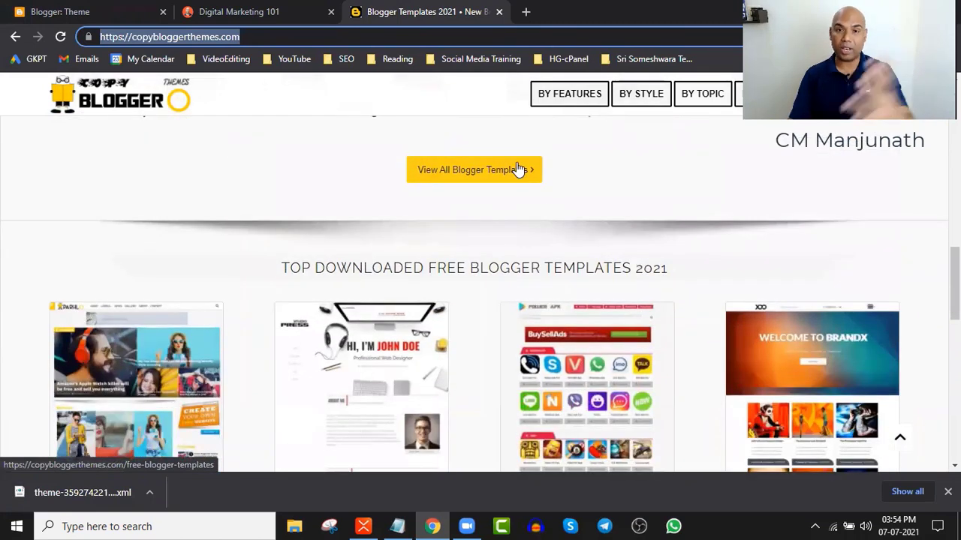
scroll(517, 170, down, 2)
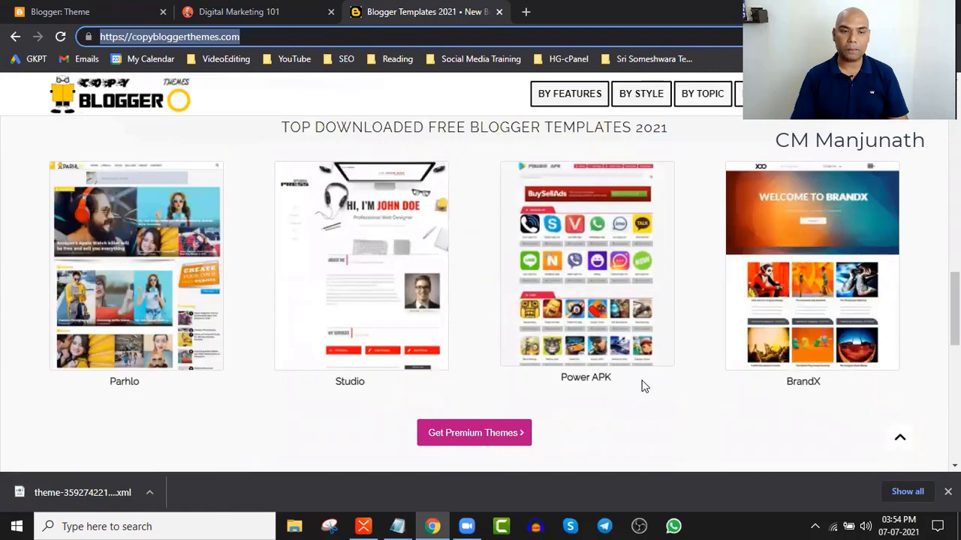
scroll(642, 387, up, 10)
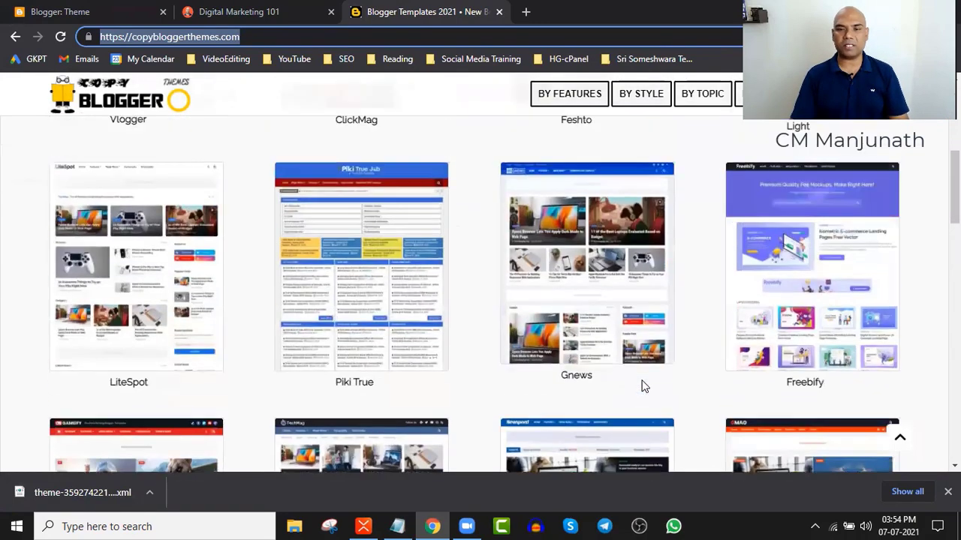
scroll(643, 387, up, 4)
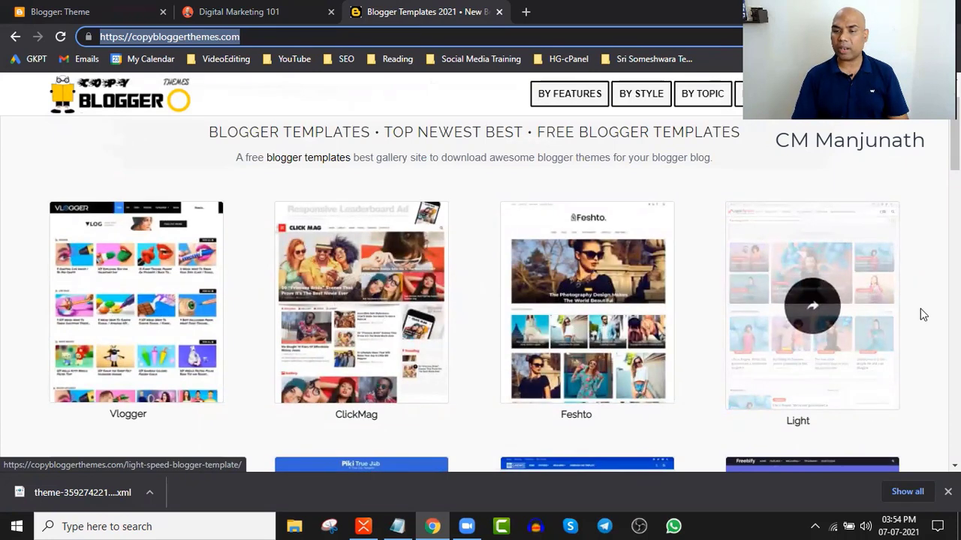
scroll(826, 300, down, 1)
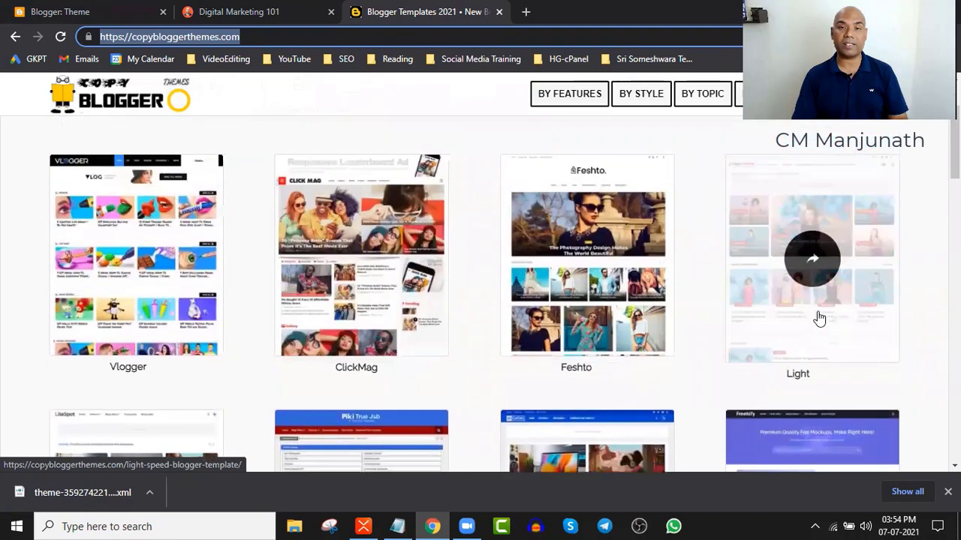
Open the Light template's page from the gallery and find its demo and download options.
scroll(802, 331, up, 2)
click(808, 296)
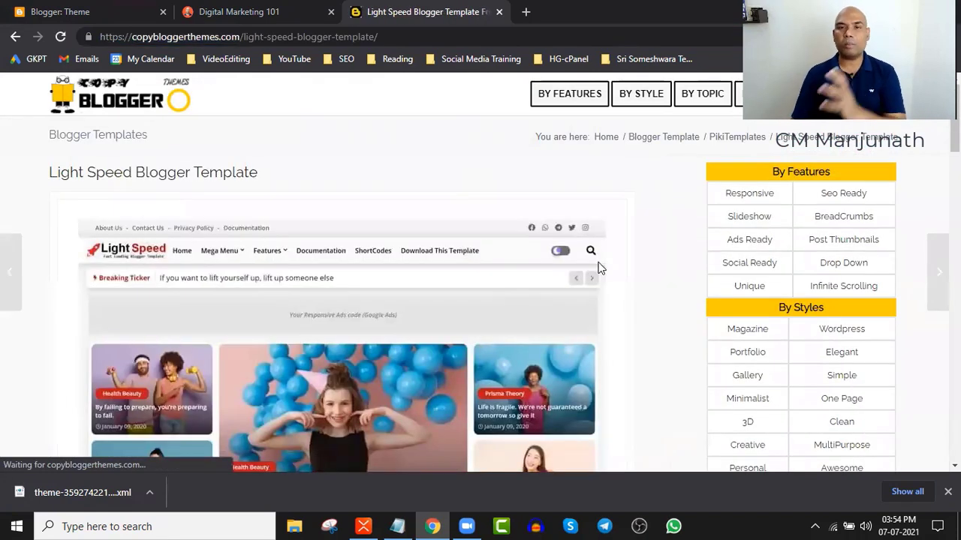
scroll(344, 248, down, 3)
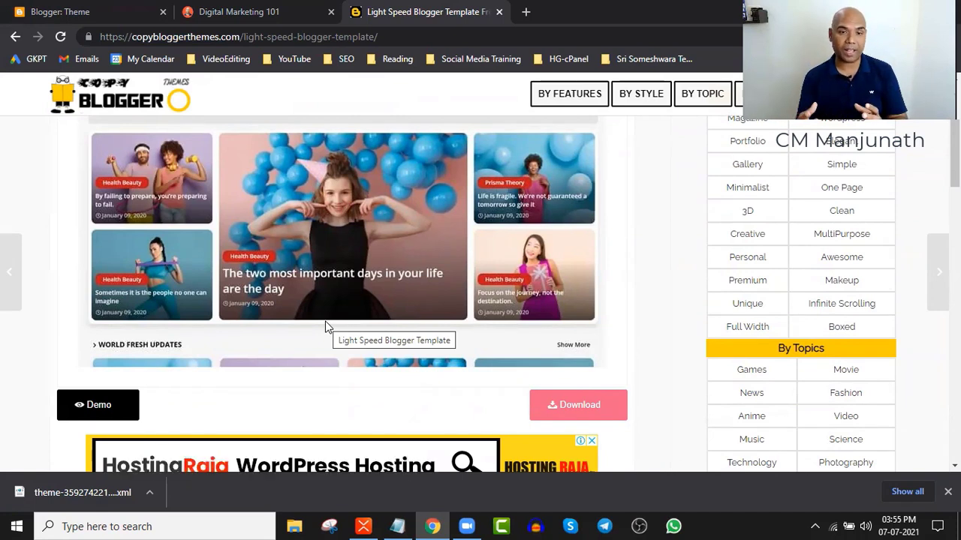
scroll(325, 327, down, 1)
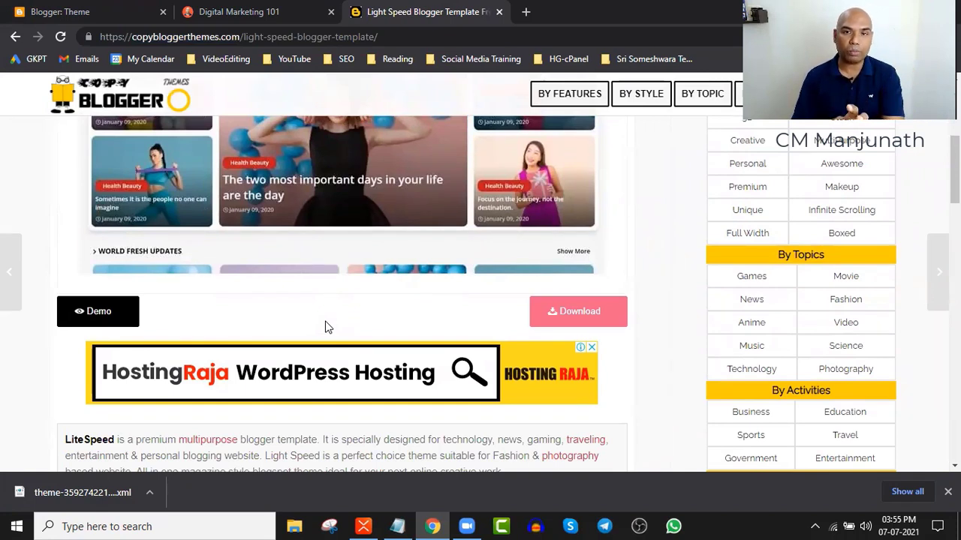
Preview the Light Speed template's live demo, examining its navigation menus and post layout, and close the demo.
click(96, 310)
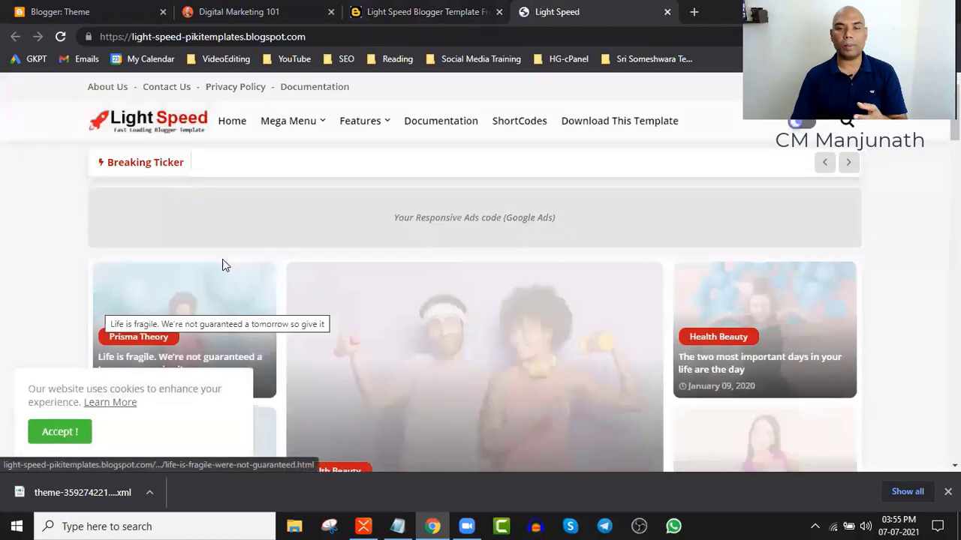
scroll(452, 273, down, 3)
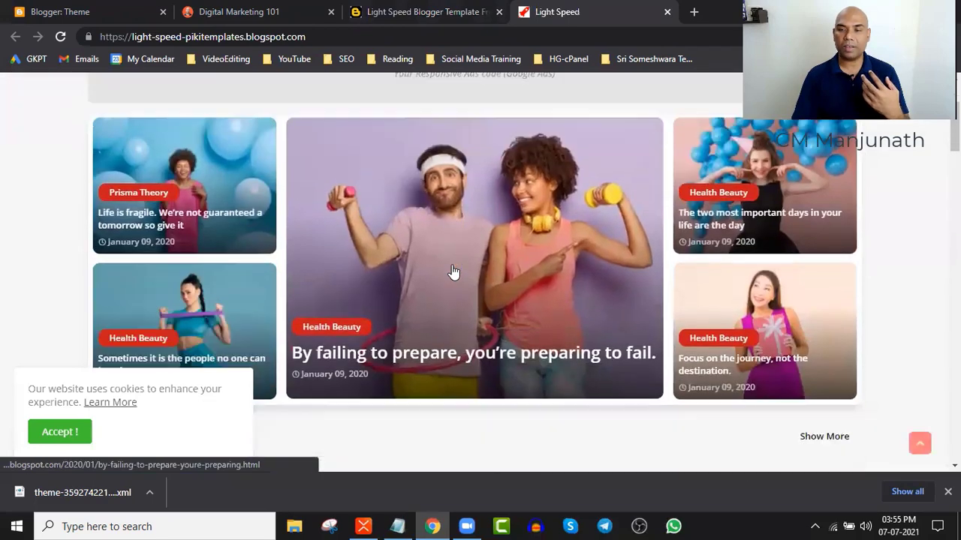
scroll(449, 274, down, 3)
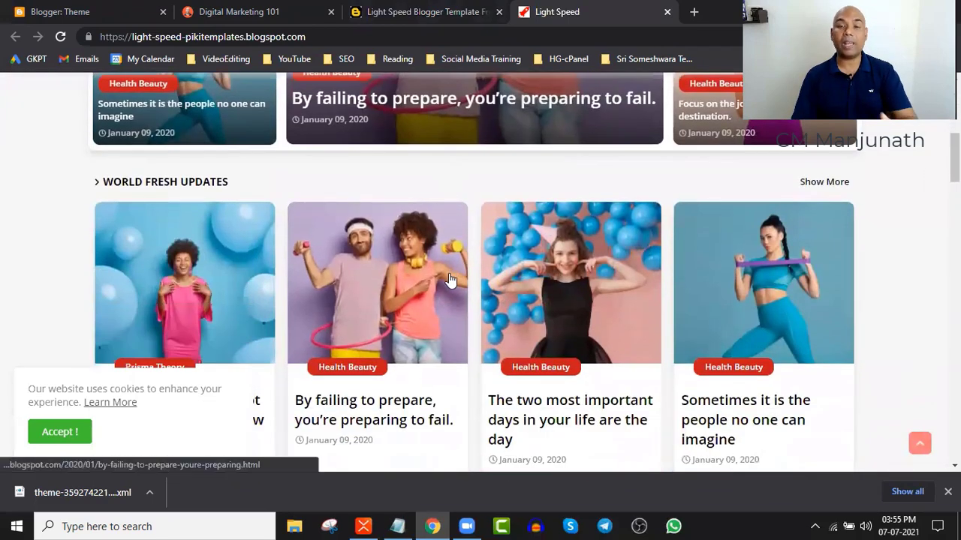
scroll(449, 277, up, 6)
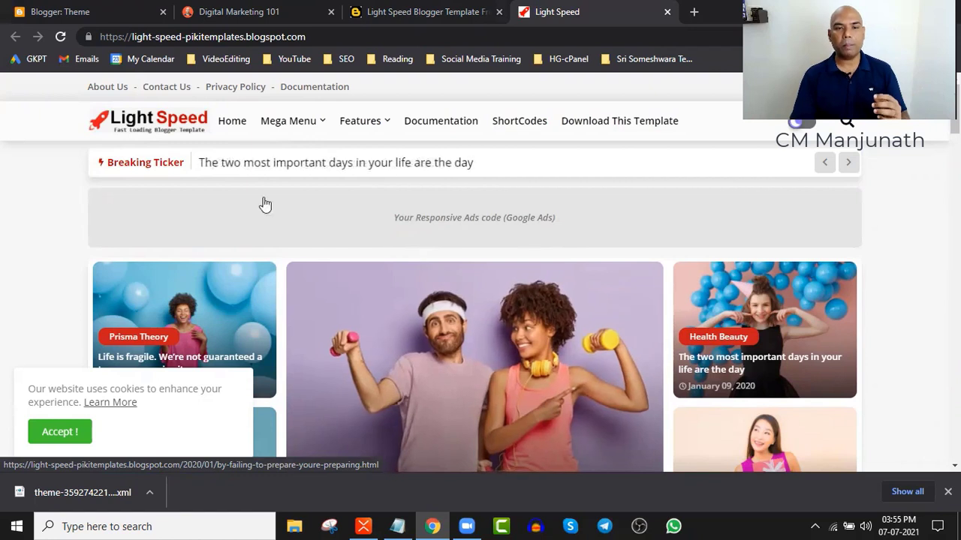
mouse_move(271, 133)
mouse_move(387, 122)
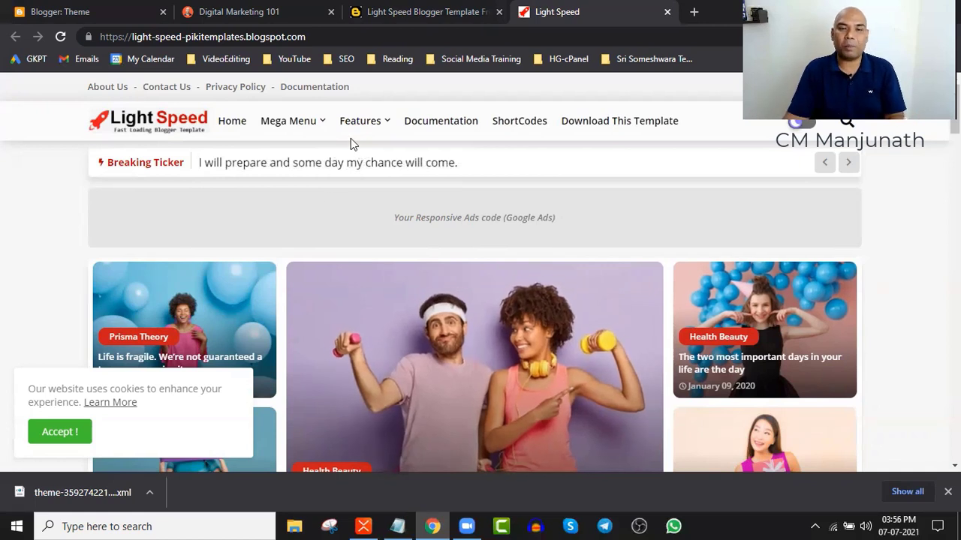
mouse_move(394, 184)
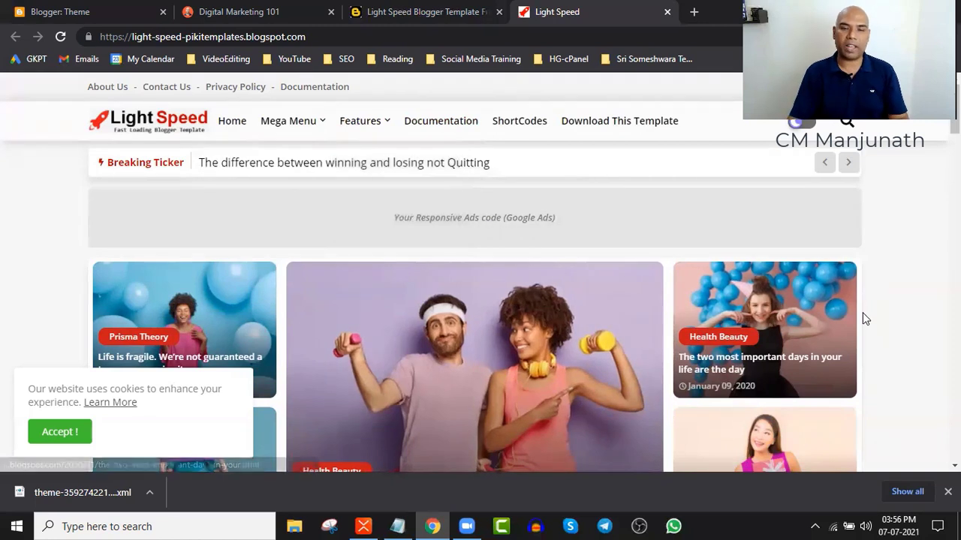
scroll(863, 314, down, 1)
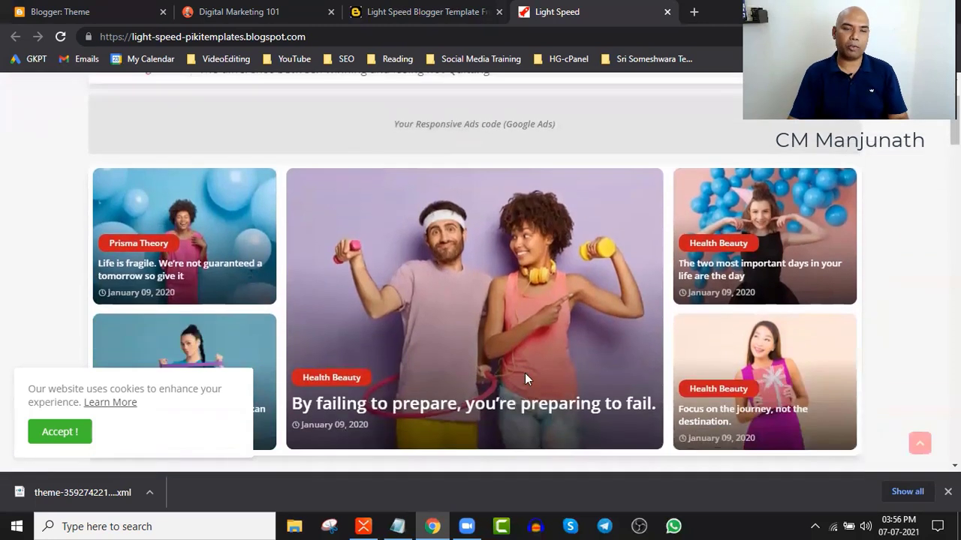
click(665, 14)
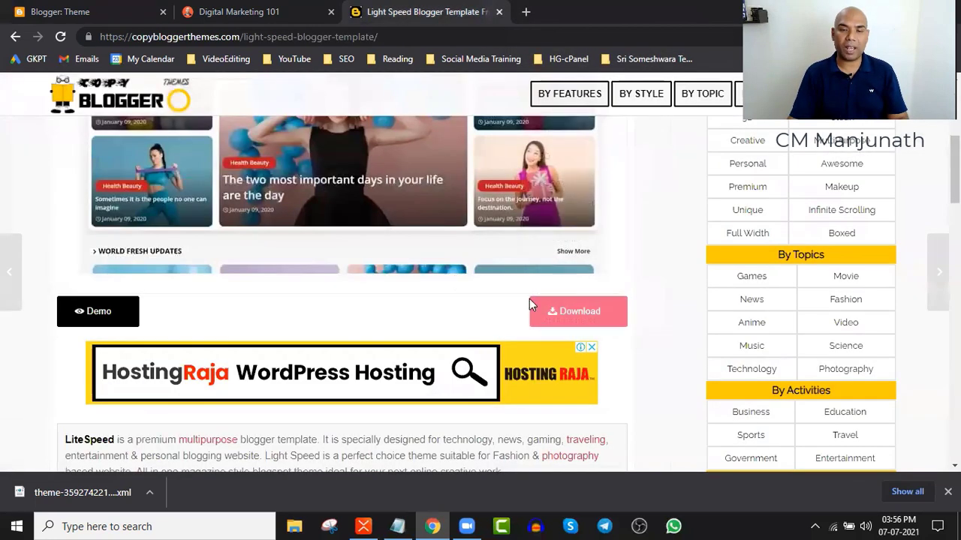
Download the Light Speed template from Box as the ZIP archive "LightSpeed Blogger Theme" into the BLOGGER folder.
scroll(405, 251, up, 2)
scroll(515, 268, down, 2)
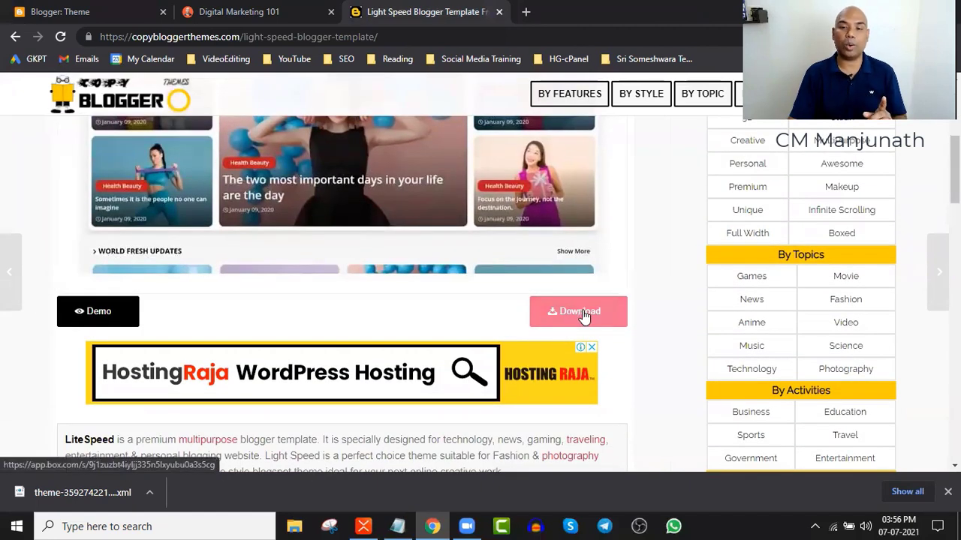
click(583, 313)
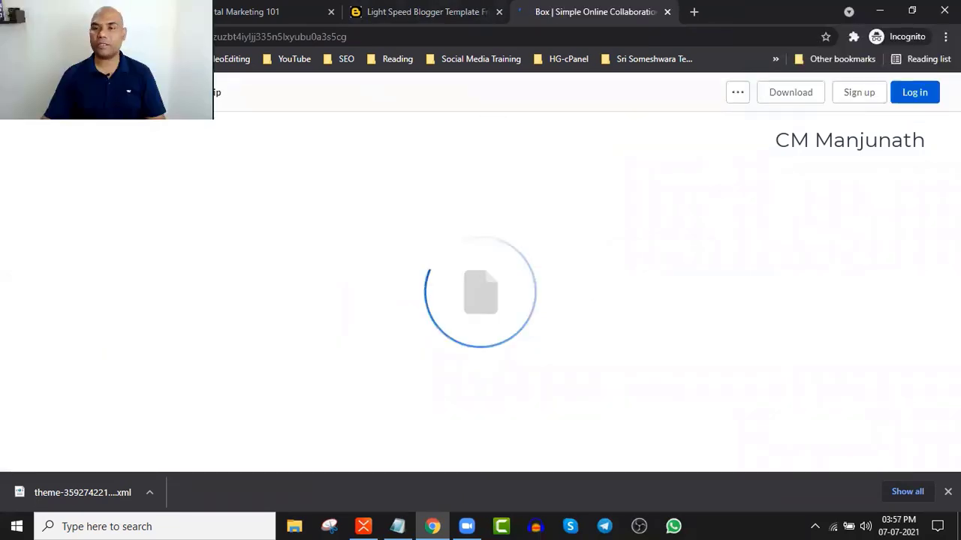
click(788, 97)
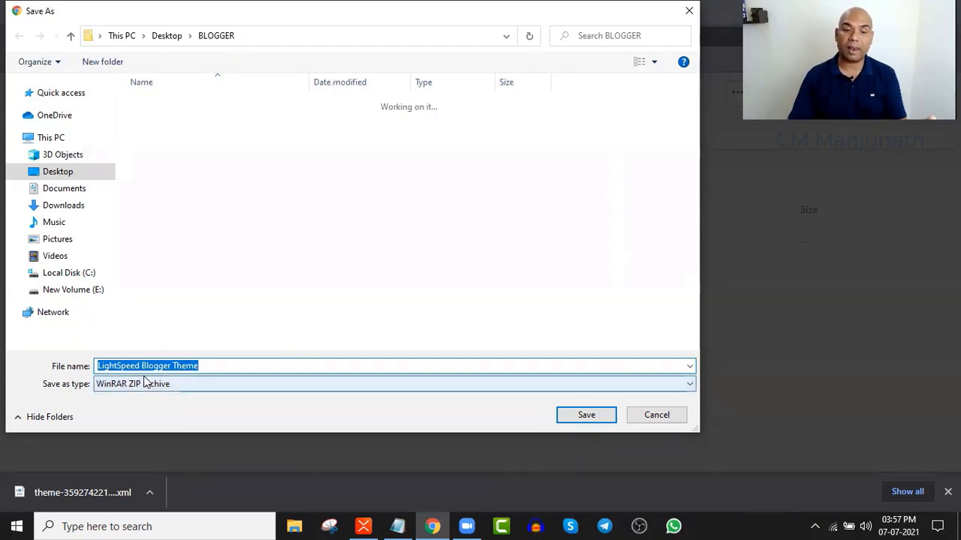
click(579, 417)
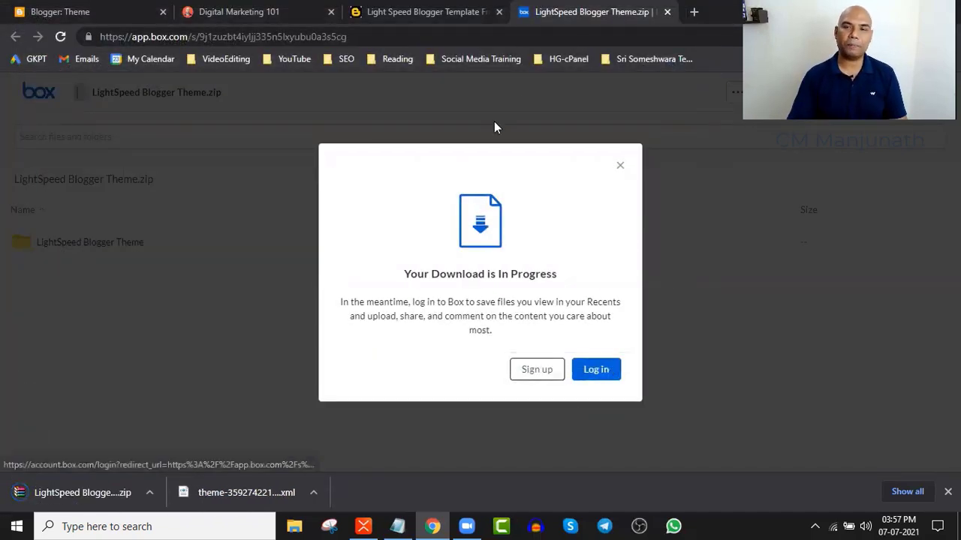
Extract the downloaded LightSpeed Blogger Theme archive into its own folder inside BLOGGER and locate the Light Speed Free Version XML file there.
click(667, 12)
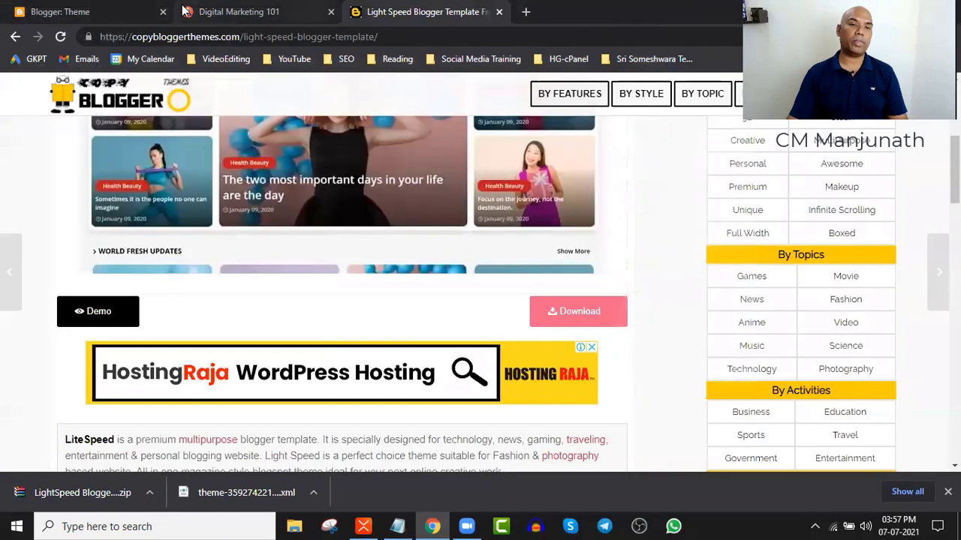
click(121, 13)
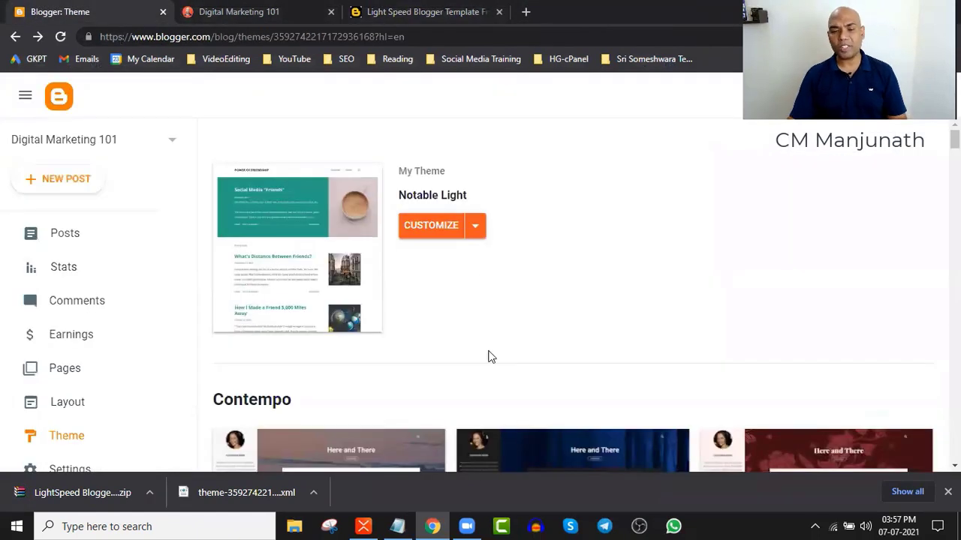
click(149, 495)
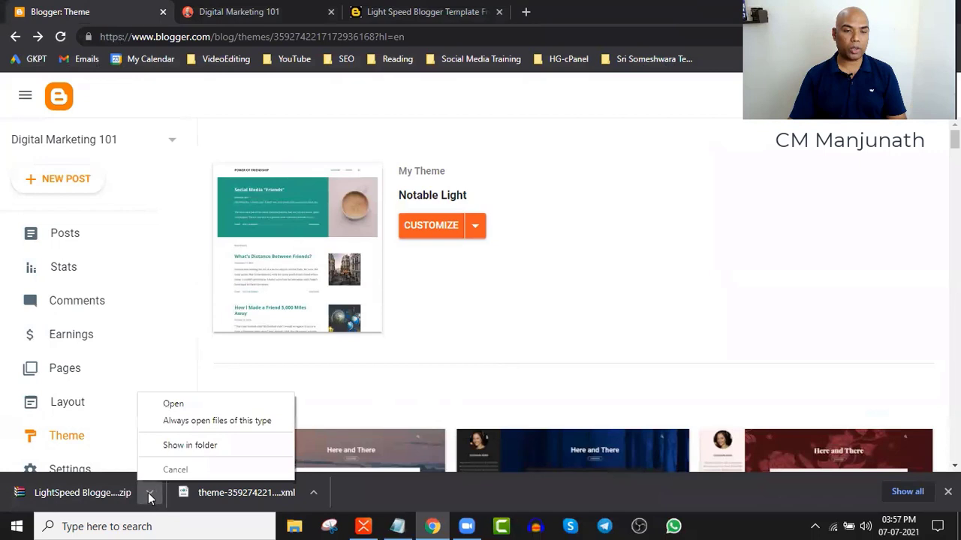
click(190, 449)
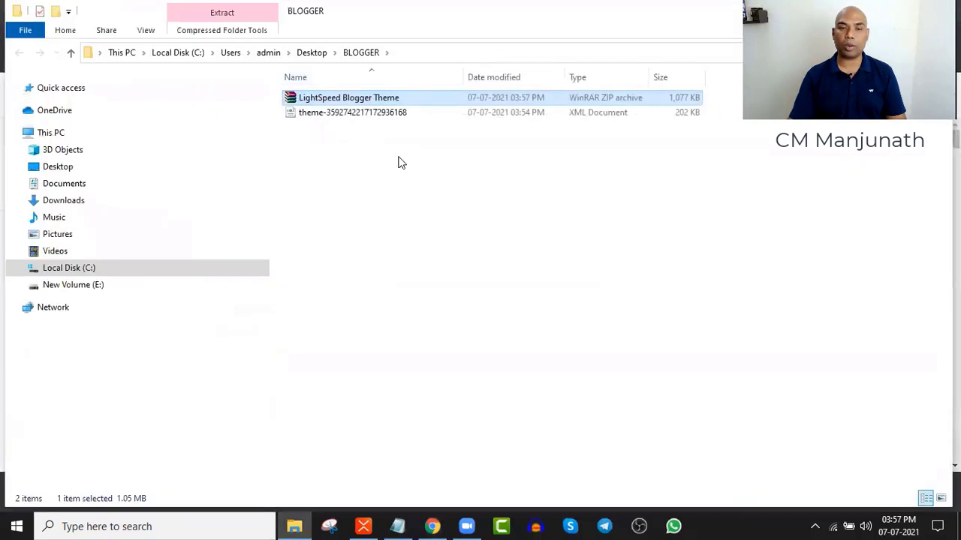
right_click(368, 100)
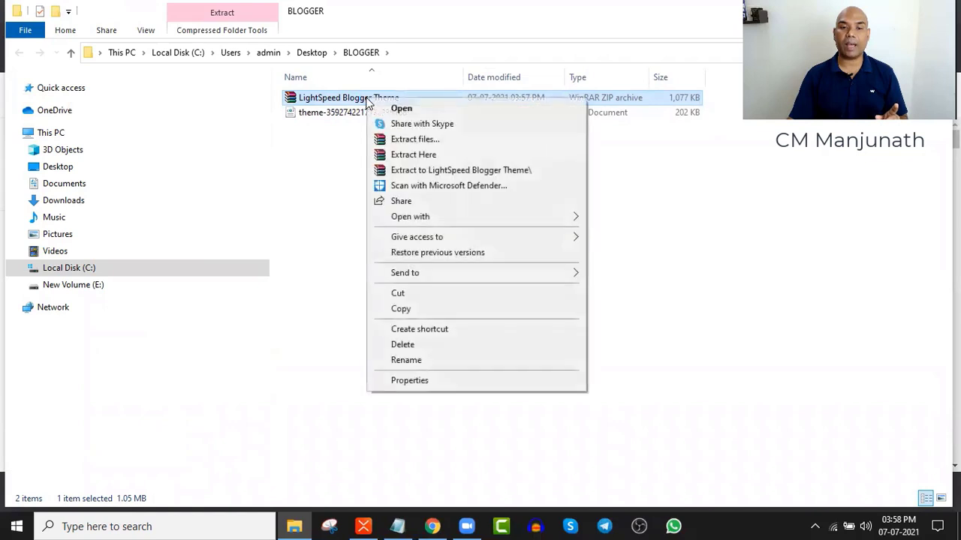
click(416, 170)
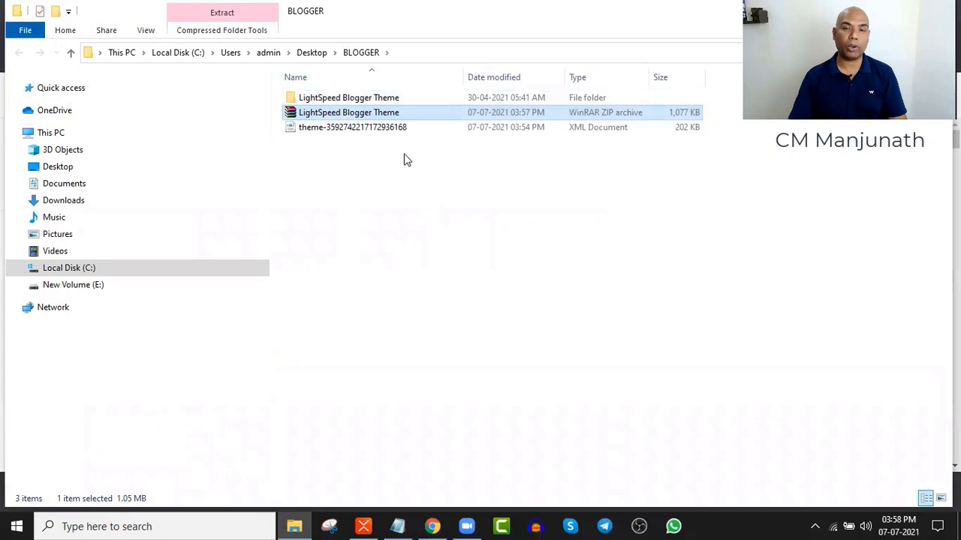
double_click(385, 97)
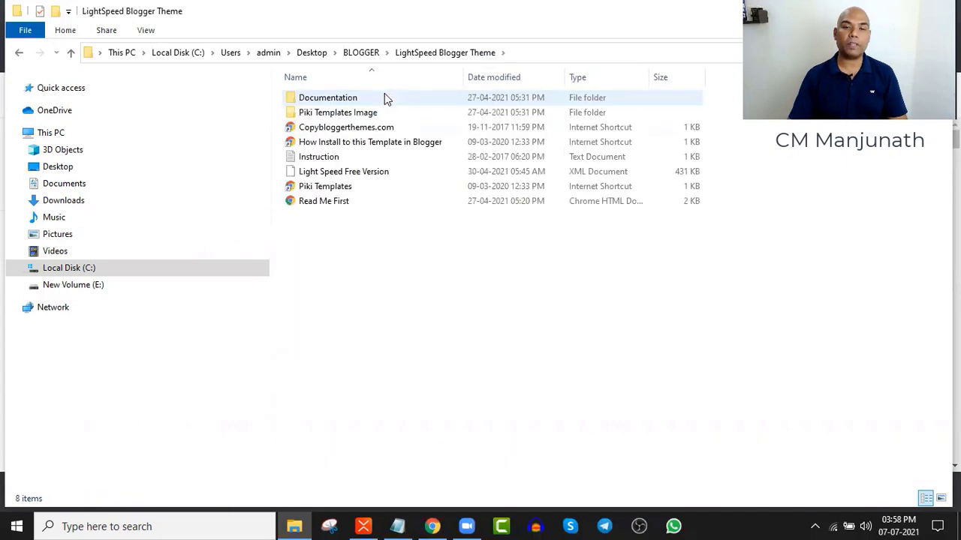
click(590, 174)
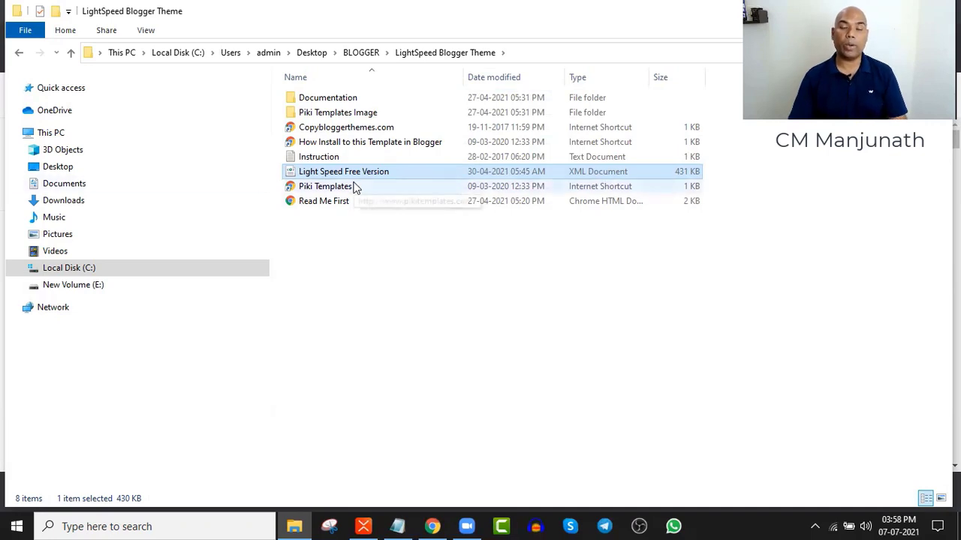
Restore the Digital Marketing 101 blog's theme in Blogger by uploading the Light Speed Free Version XML file.
key(alt+Tab)
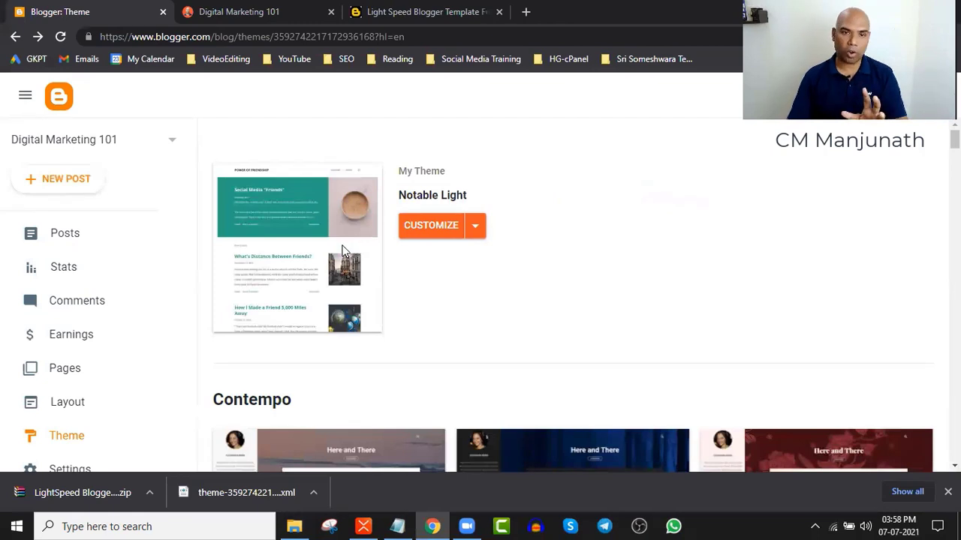
click(268, 7)
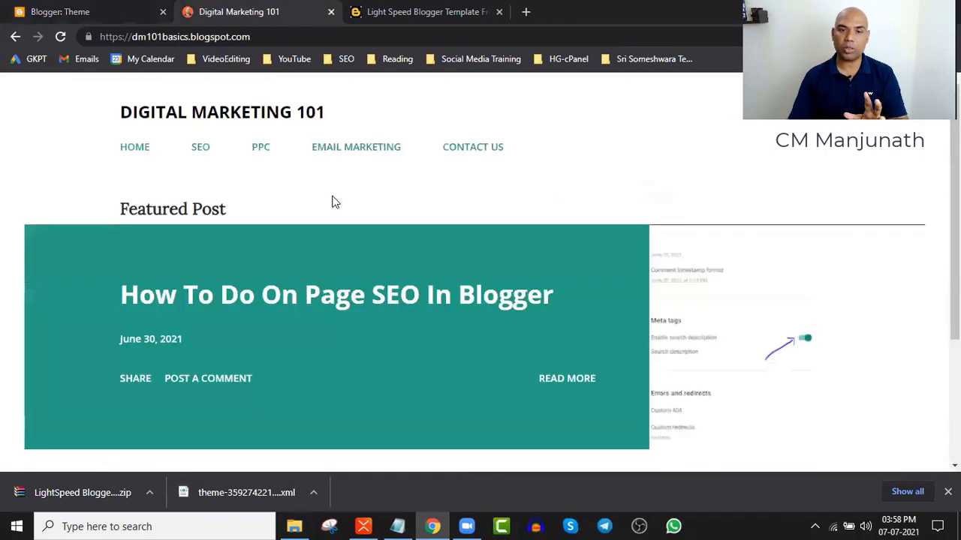
click(135, 7)
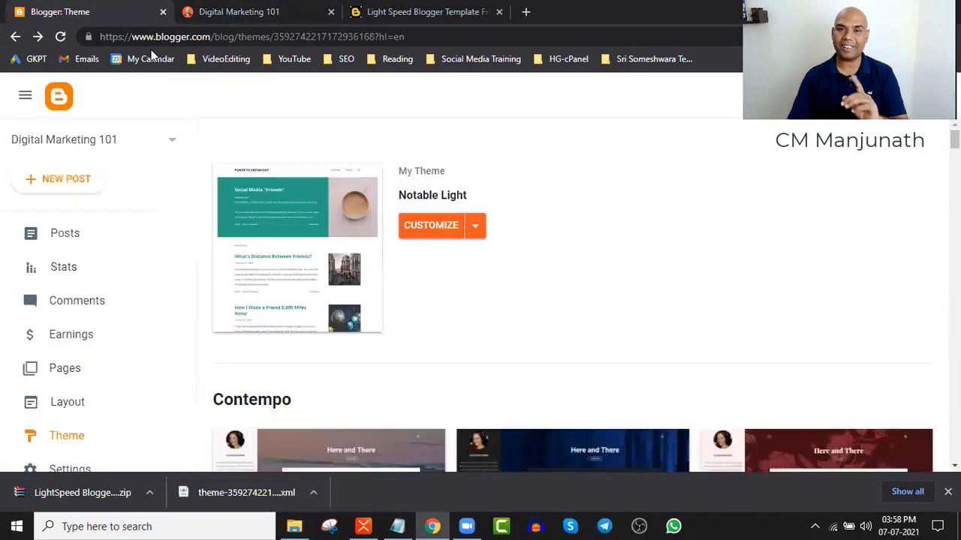
click(478, 227)
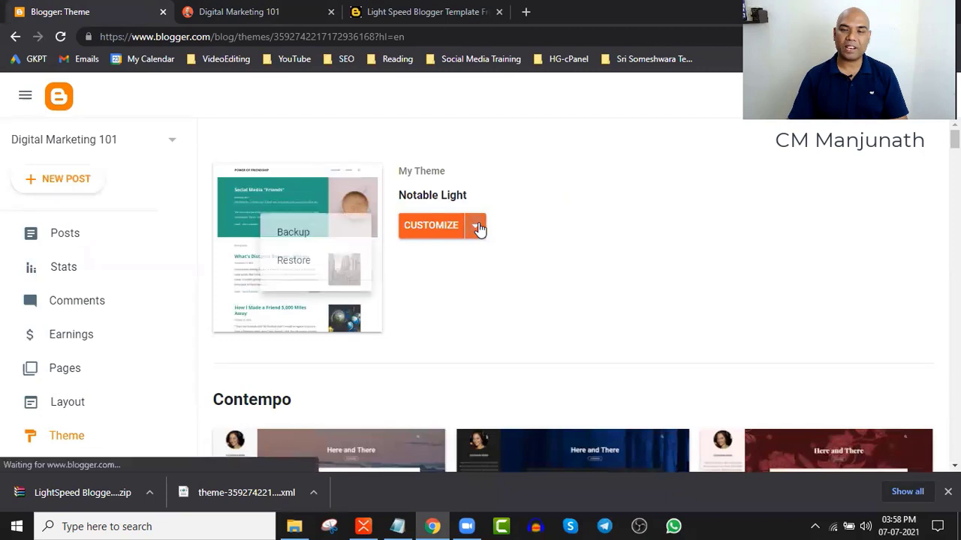
click(296, 263)
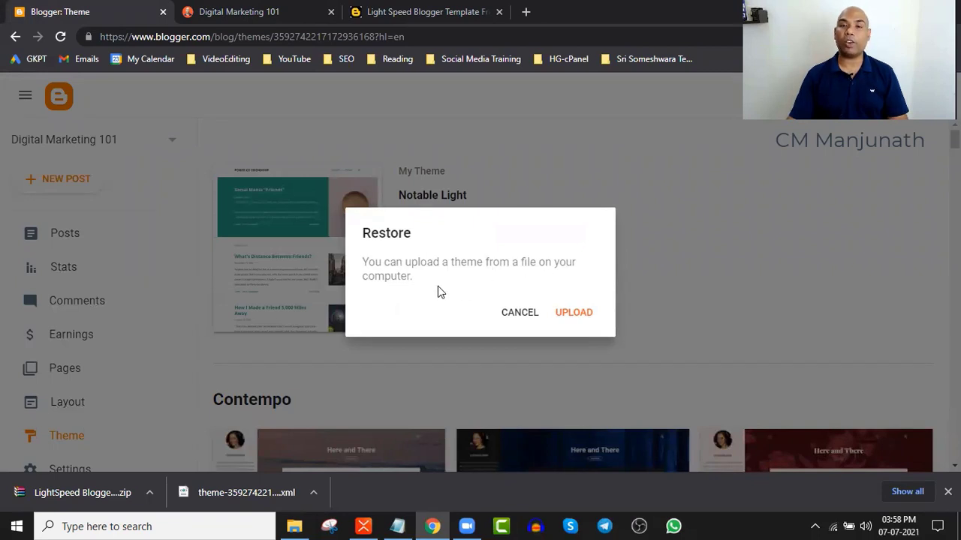
click(574, 314)
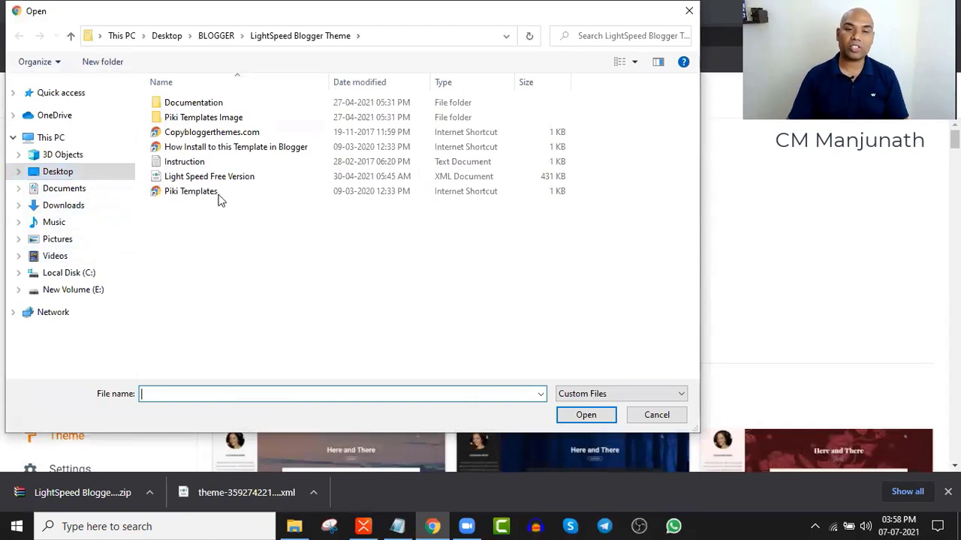
click(456, 181)
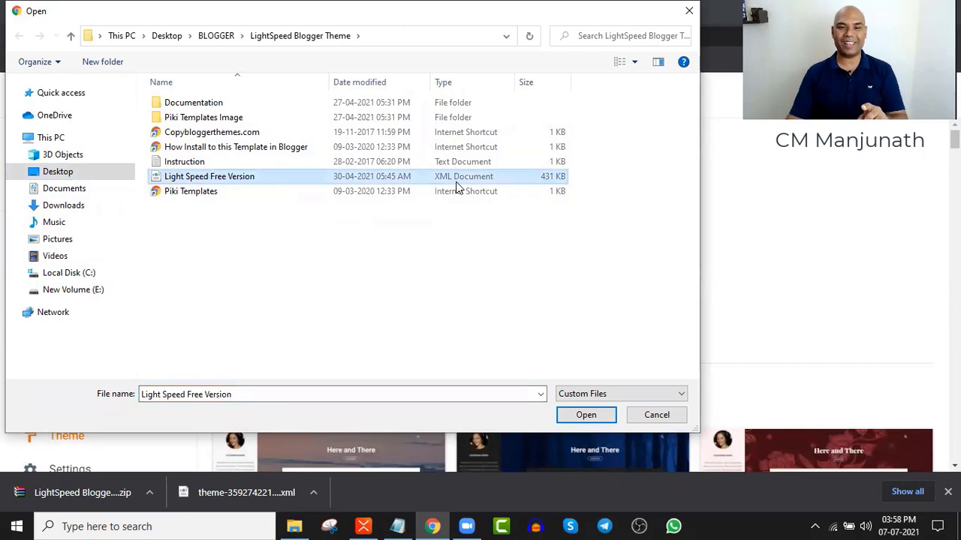
double_click(456, 181)
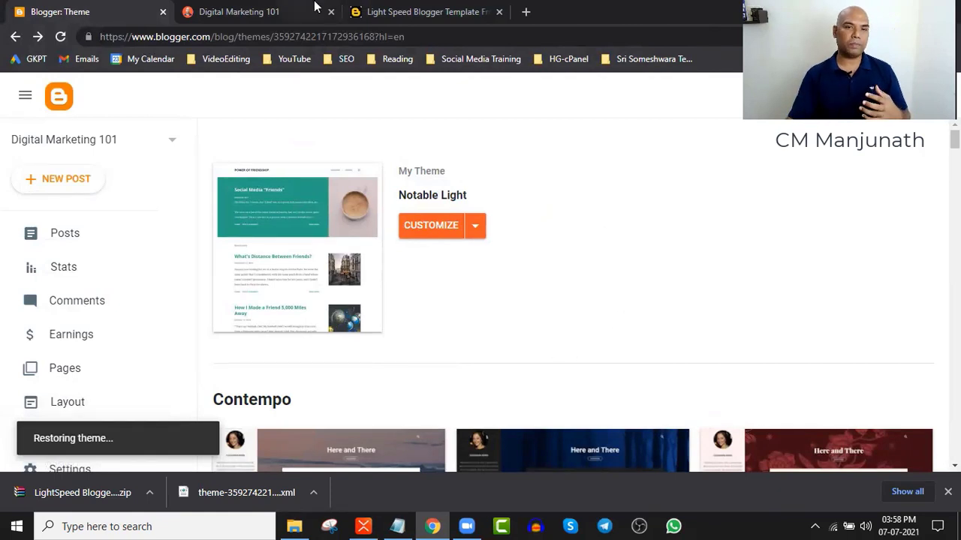
Reload the live Digital Marketing 101 blog and look over its home page with the uploaded theme.
click(247, 11)
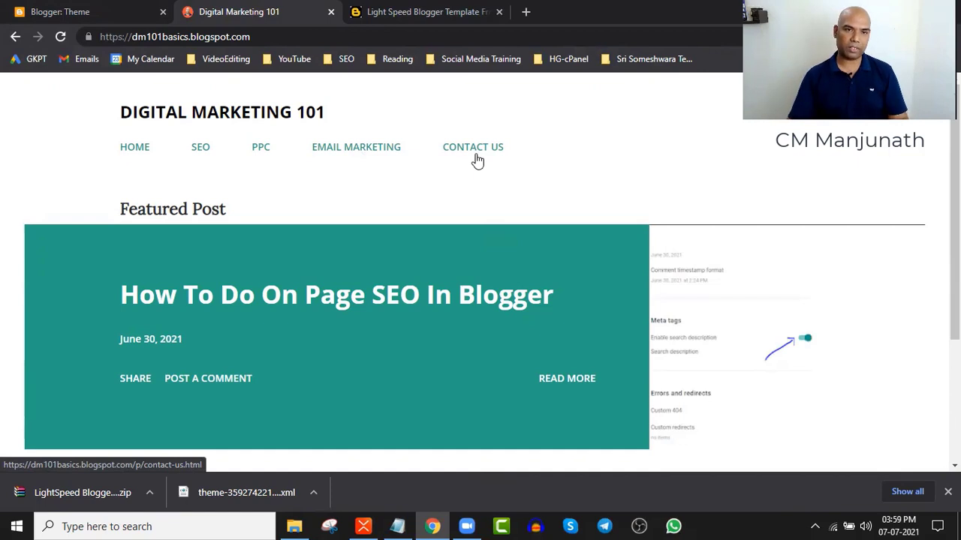
click(117, 10)
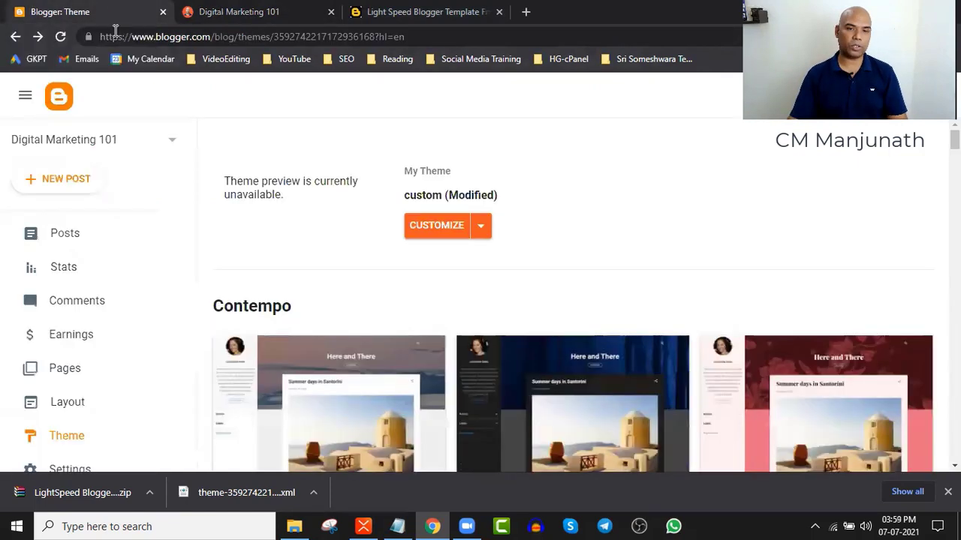
click(255, 9)
click(63, 36)
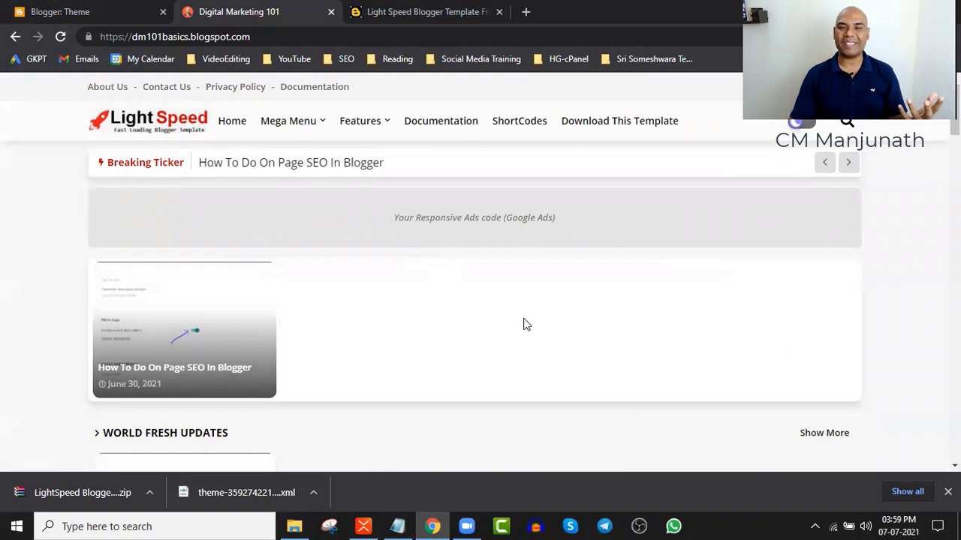
scroll(526, 324, down, 4)
scroll(525, 324, up, 3)
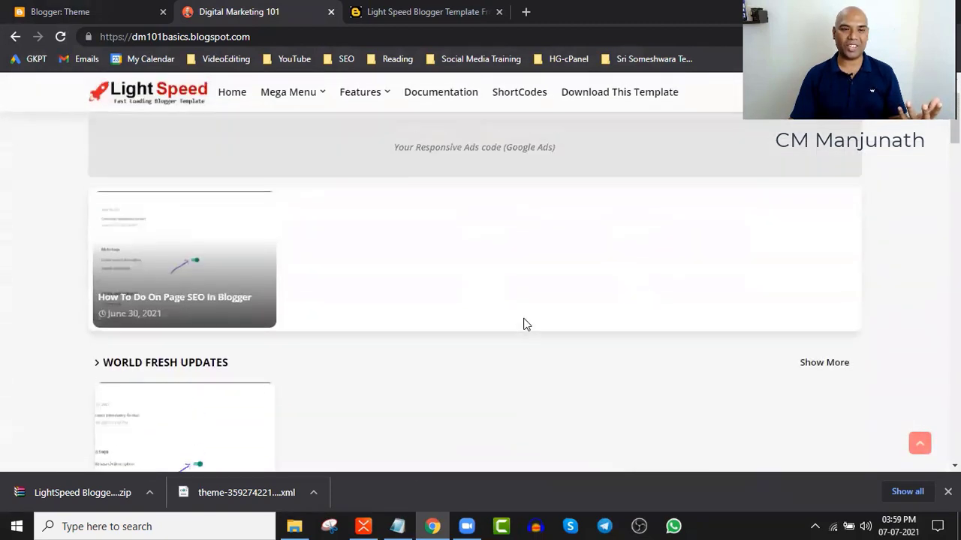
scroll(526, 325, up, 1)
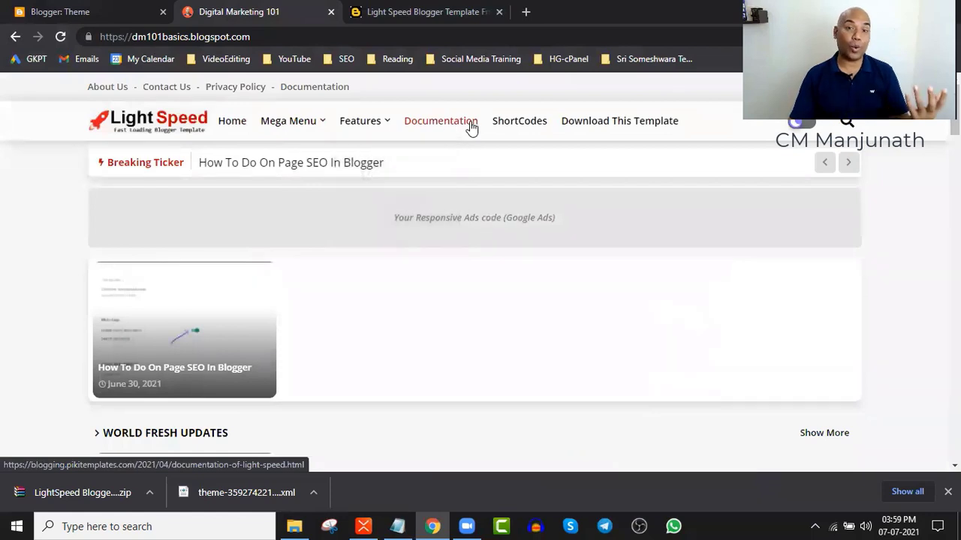
Compare the live blog's menus and layout with the Light Speed template preview on copybloggerthemes.com.
click(420, 11)
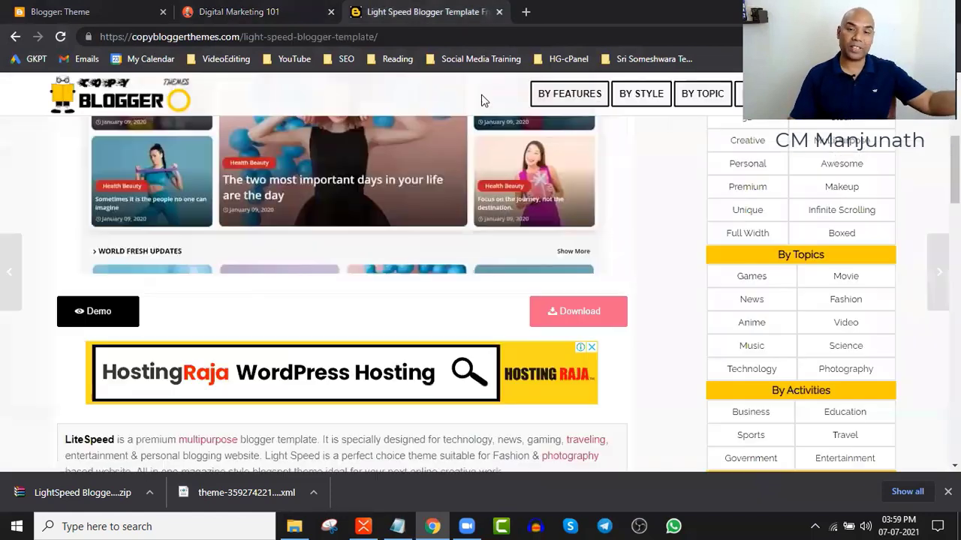
scroll(397, 255, up, 4)
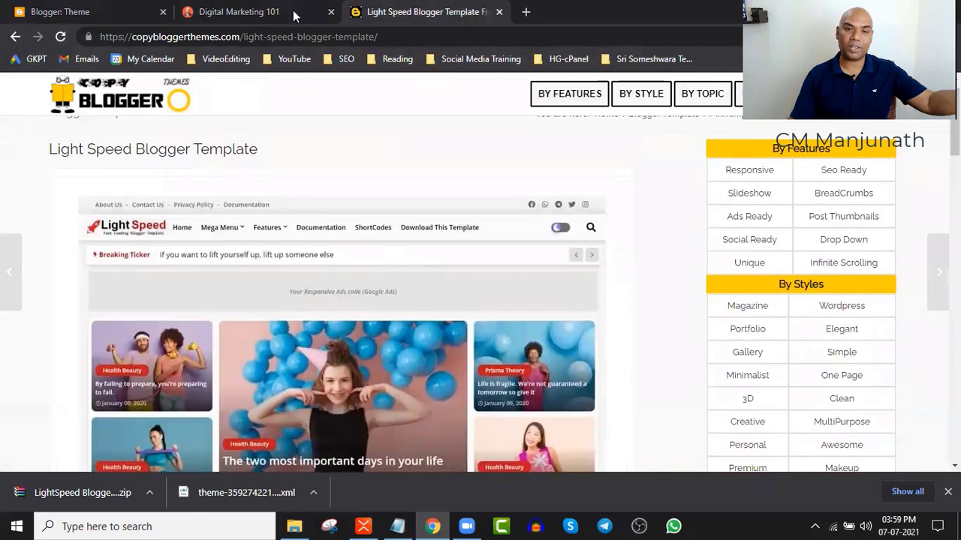
click(292, 14)
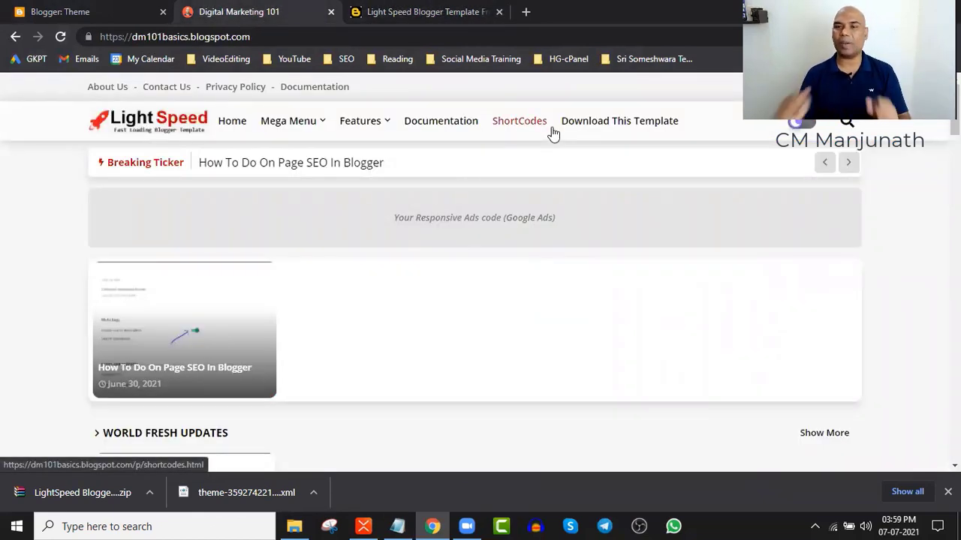
Open the blog's Layout page in Blogger and review the theme's gadget sections against the live blog.
click(75, 11)
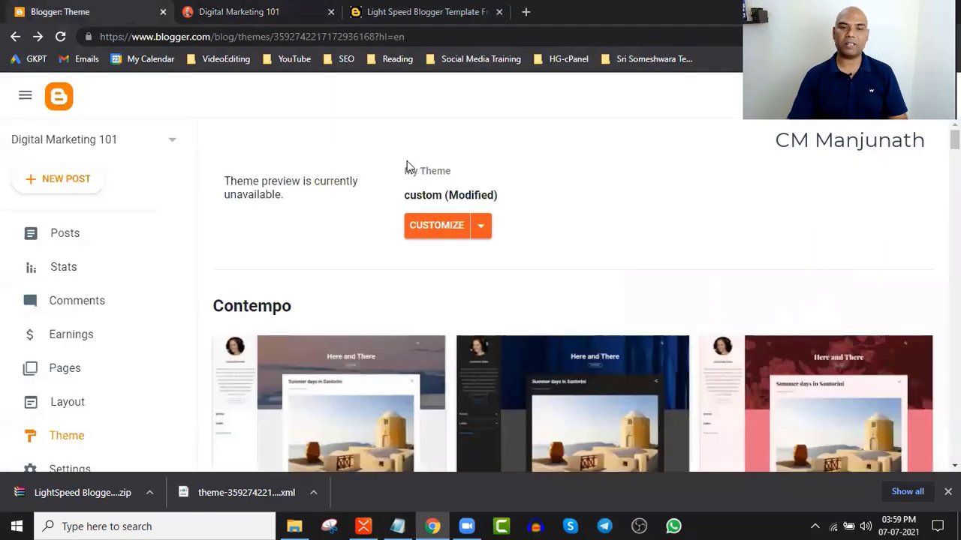
scroll(258, 263, down, 2)
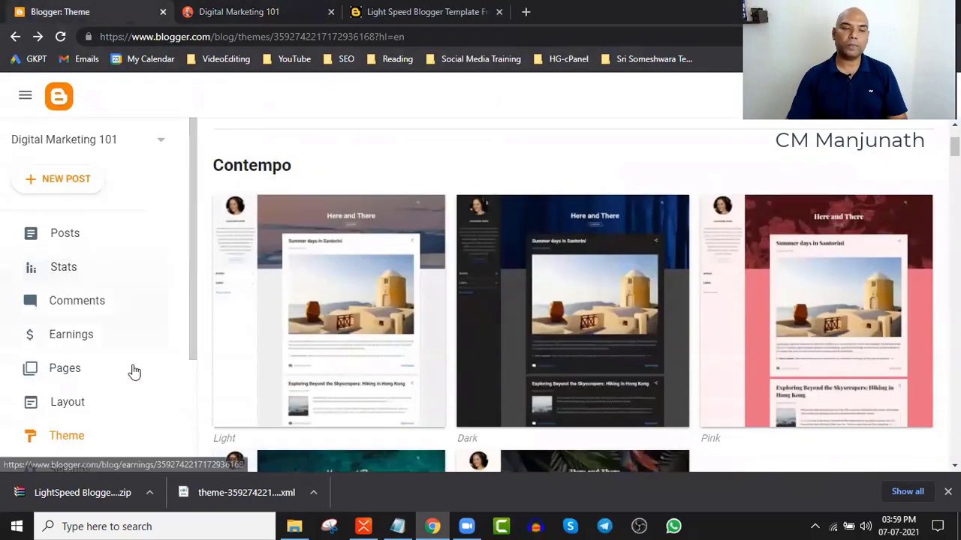
click(86, 404)
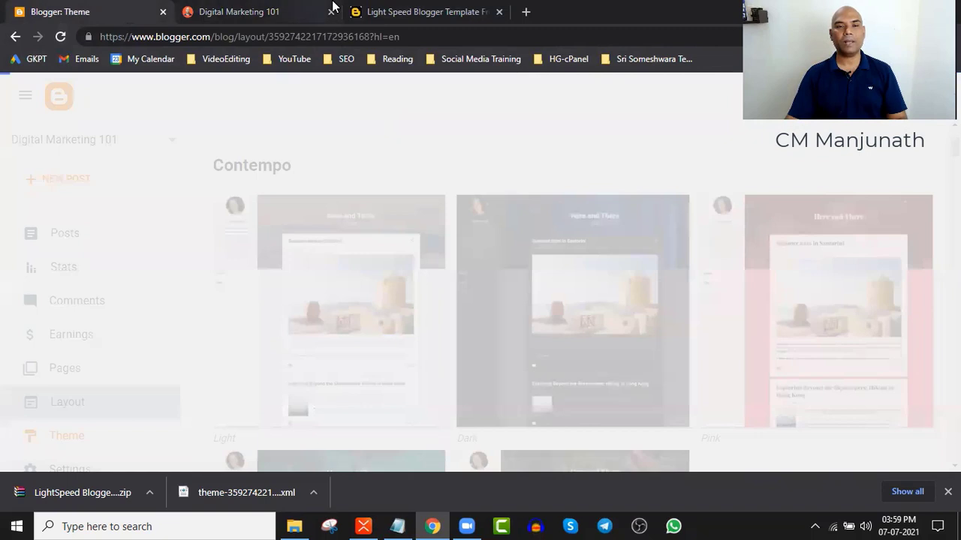
click(266, 13)
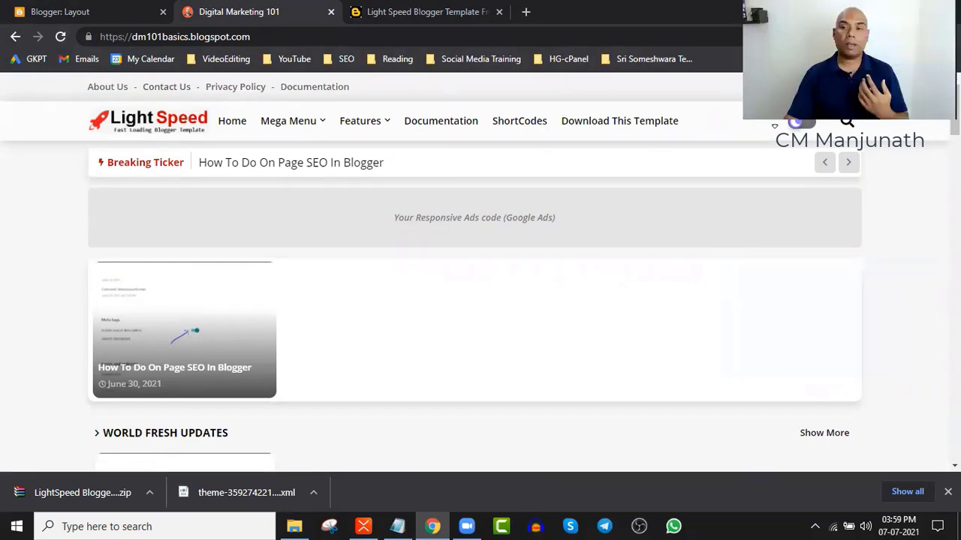
click(83, 12)
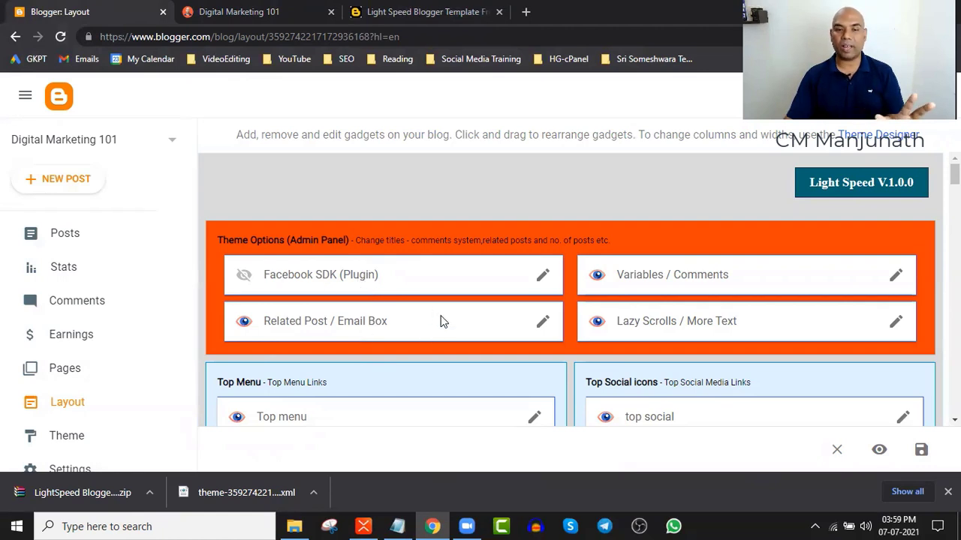
scroll(440, 321, down, 2)
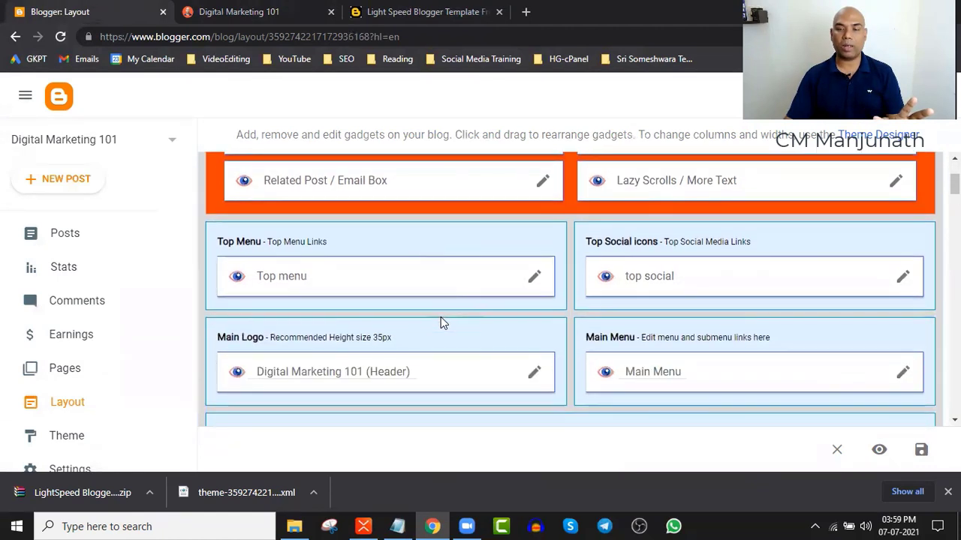
Open the Top menu gadget's link list and compare its links with the top menu on the live blog.
click(533, 284)
scroll(530, 307, down, 4)
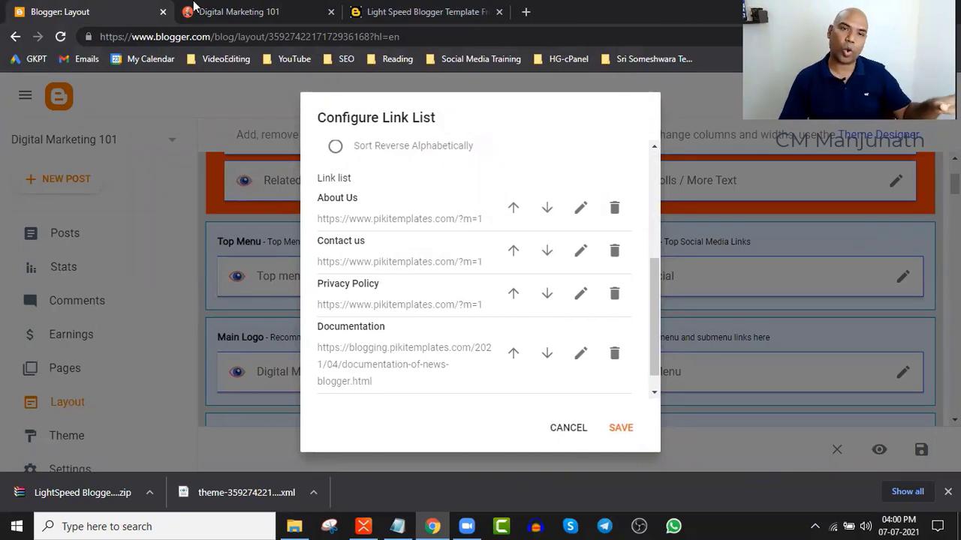
click(195, 9)
middle_click(217, 133)
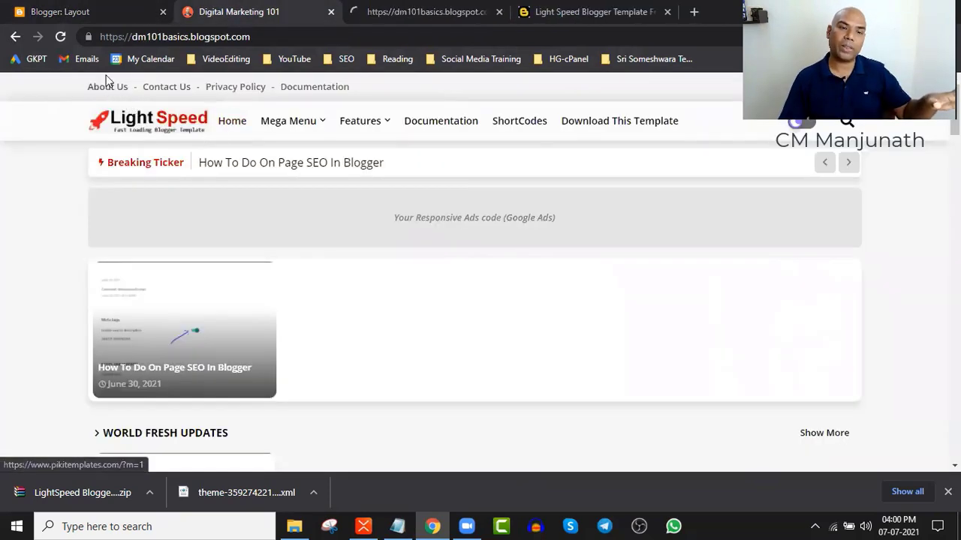
click(57, 10)
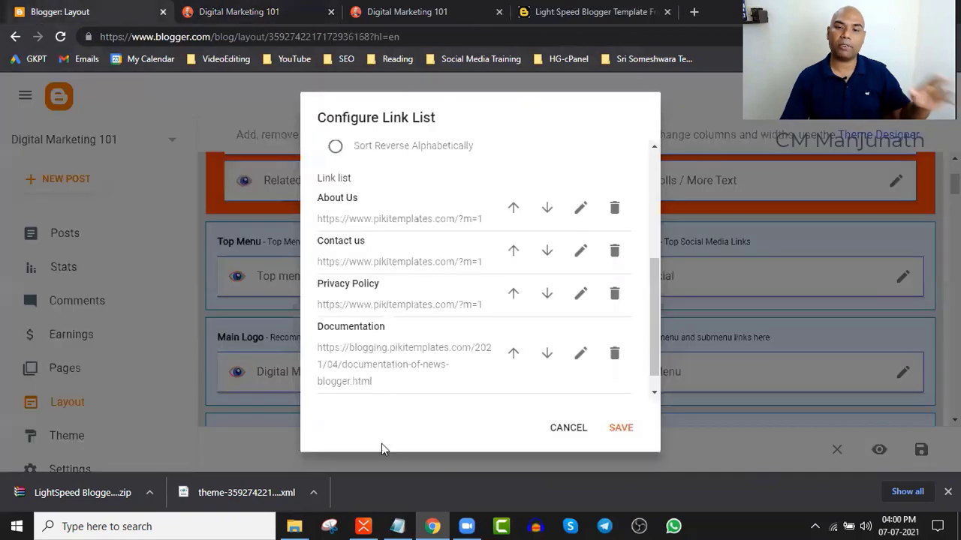
Hide the Top menu gadget, save the layout, and reload the live blog to check the change.
scroll(568, 282, up, 3)
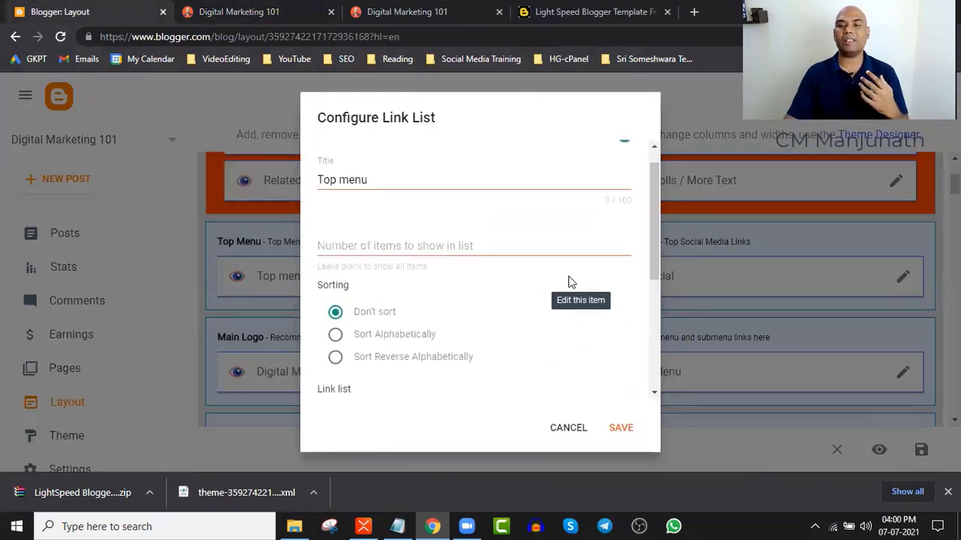
click(617, 163)
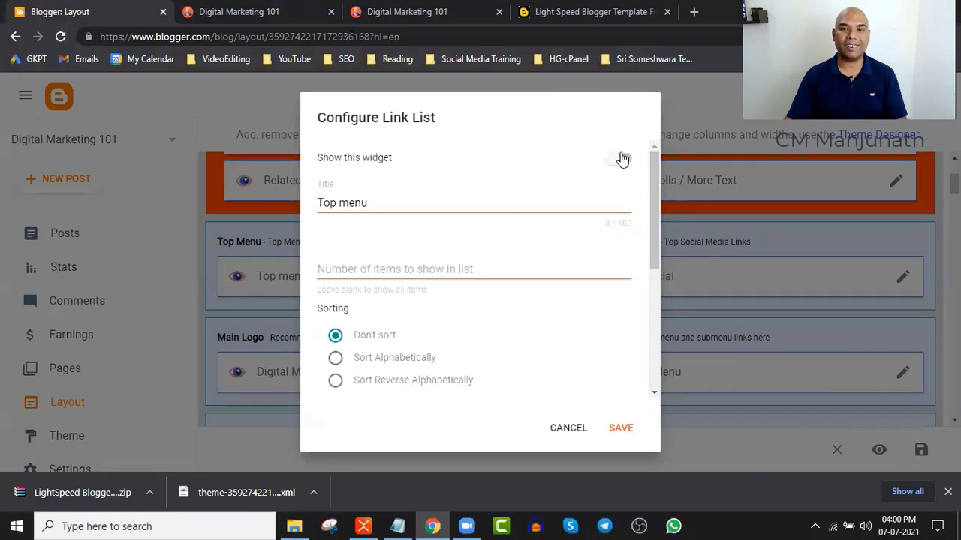
click(626, 431)
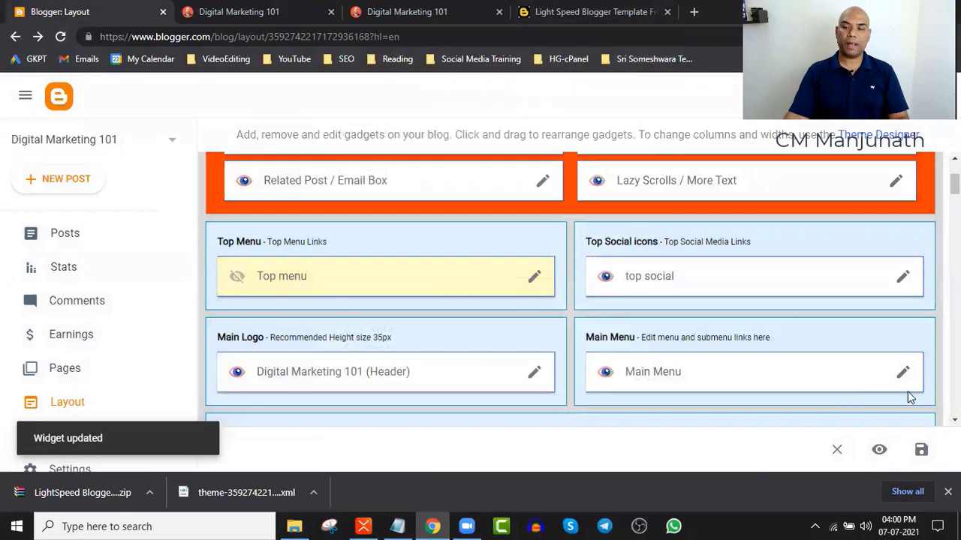
click(922, 449)
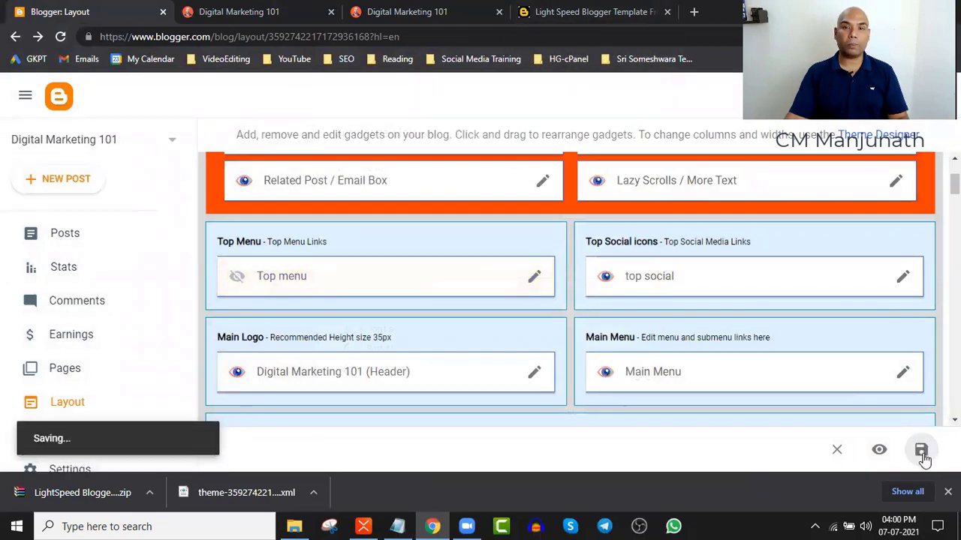
click(258, 10)
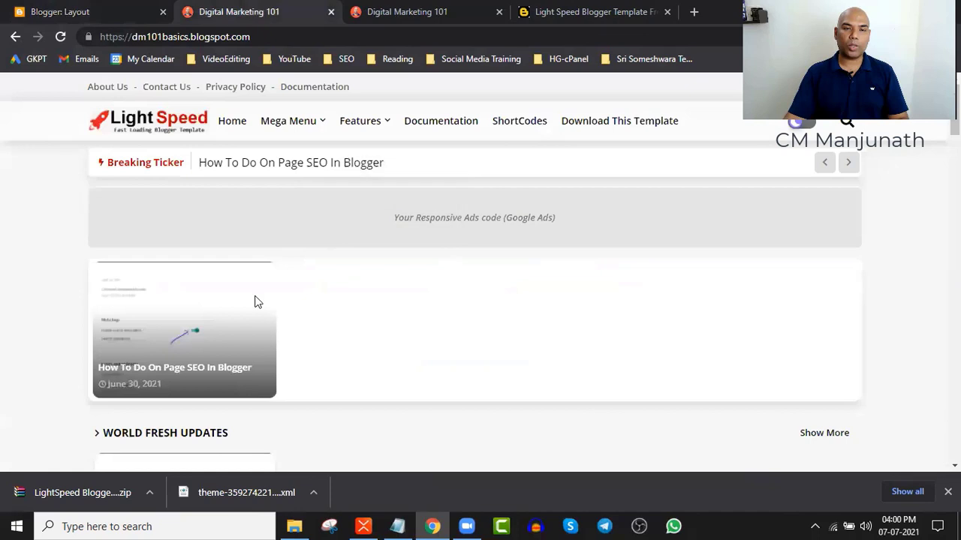
click(60, 36)
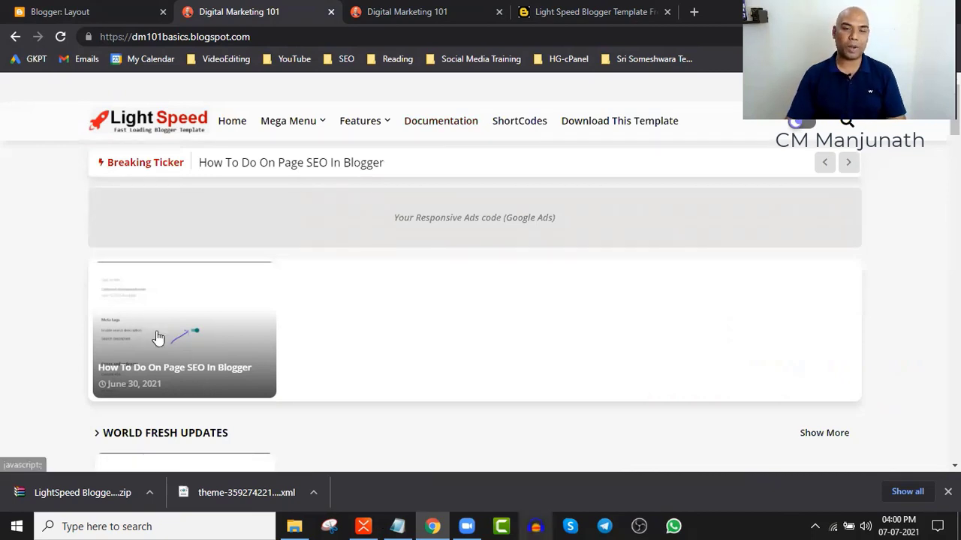
Switch to the SUB MENUS IN BLOGGER mind map and expand the Menus branch and its item 1 under PROCESS.
key(alt+Tab)
drag(484, 271, 693, 262)
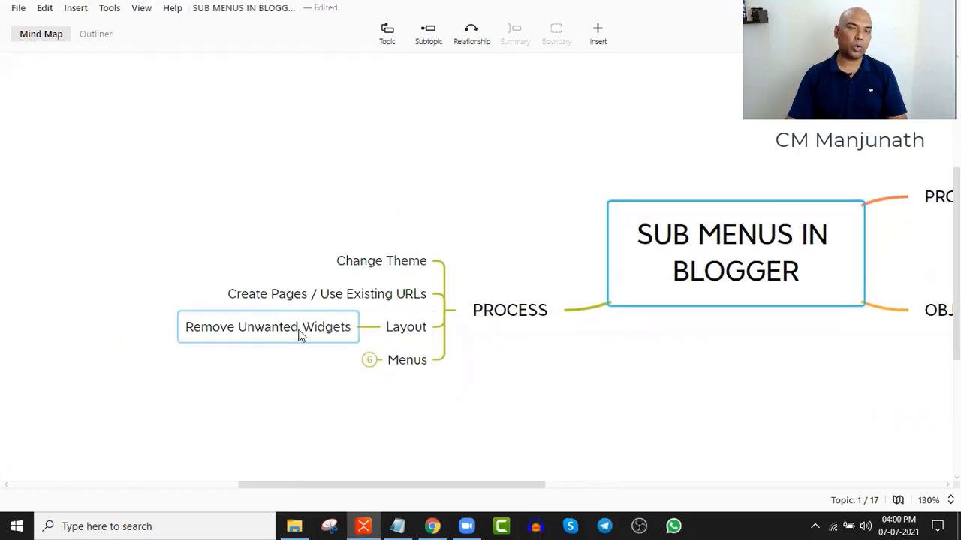
key(alt+Tab)
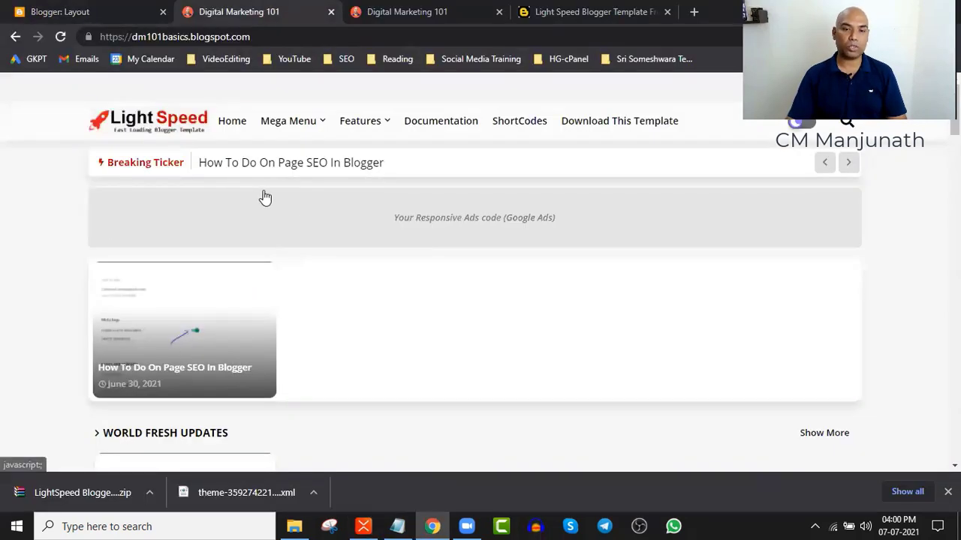
key(alt+Tab)
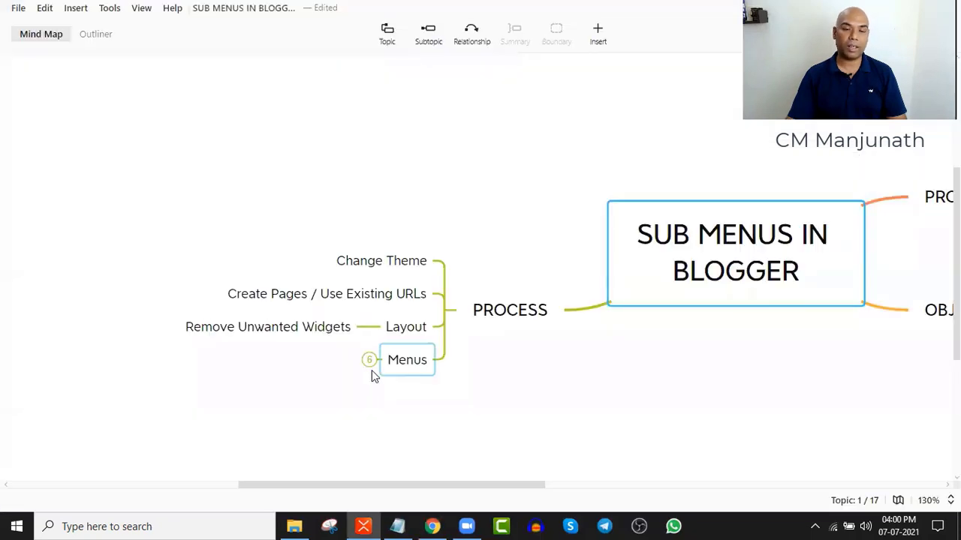
click(368, 361)
click(329, 342)
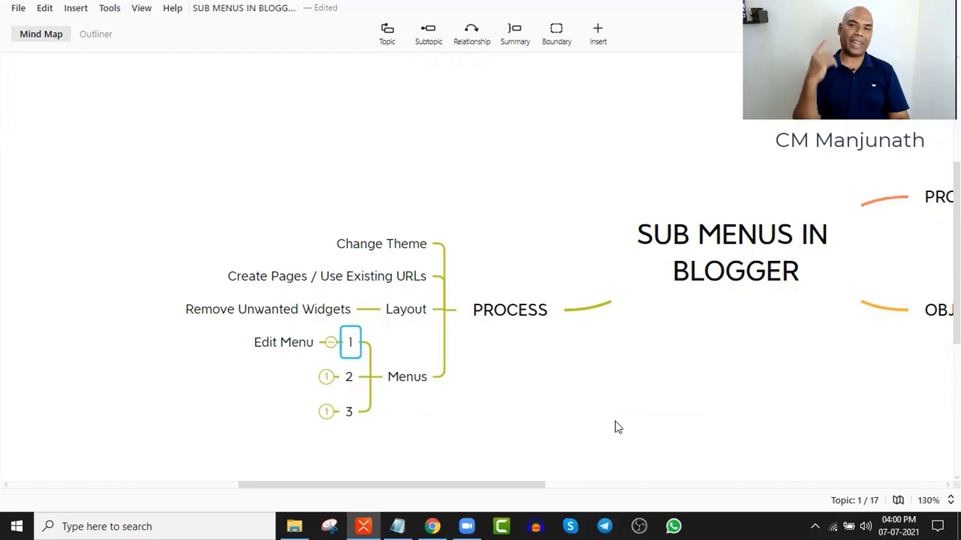
Return to Blogger's Layout page and view the Main Logo header and Main Menu gadget settings without changing them.
key(alt+Tab)
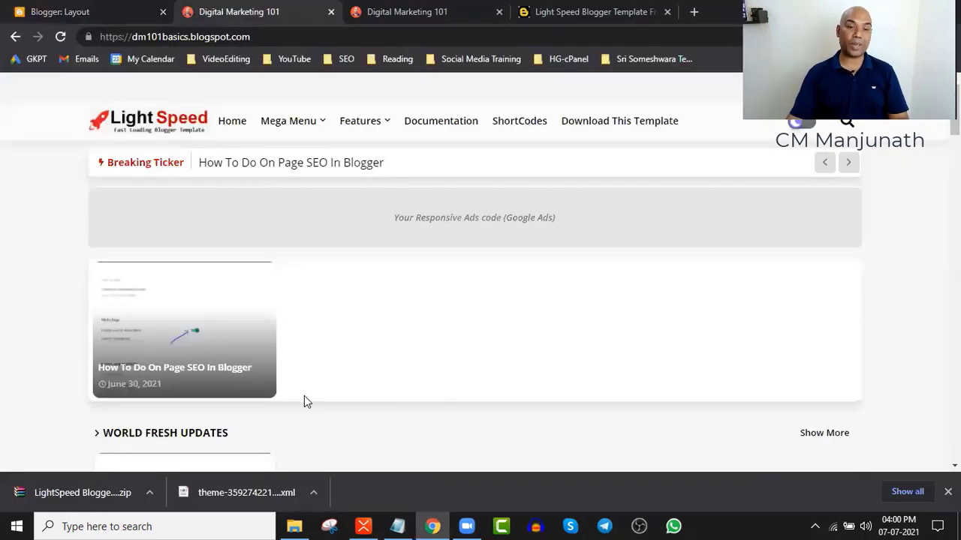
click(79, 11)
scroll(378, 282, up, 1)
scroll(377, 283, down, 2)
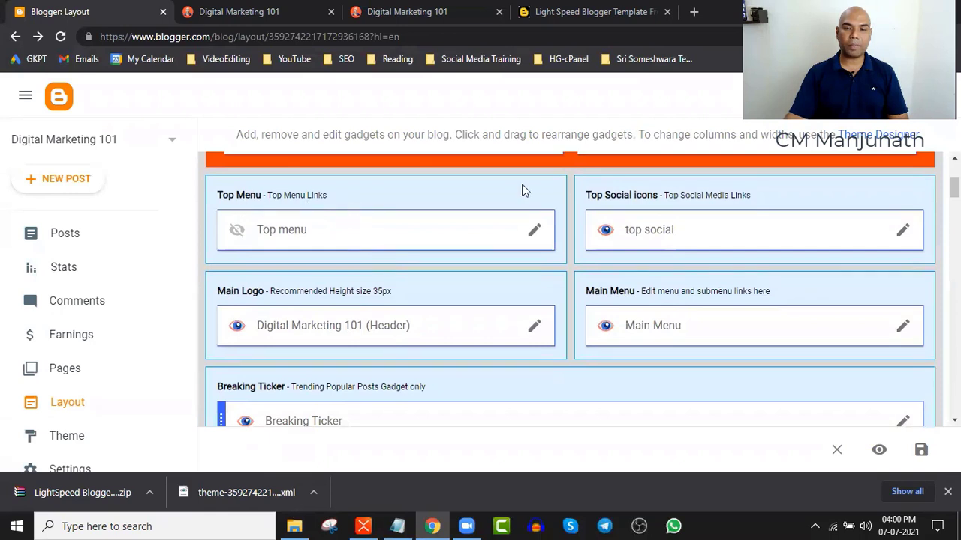
scroll(684, 196, down, 1)
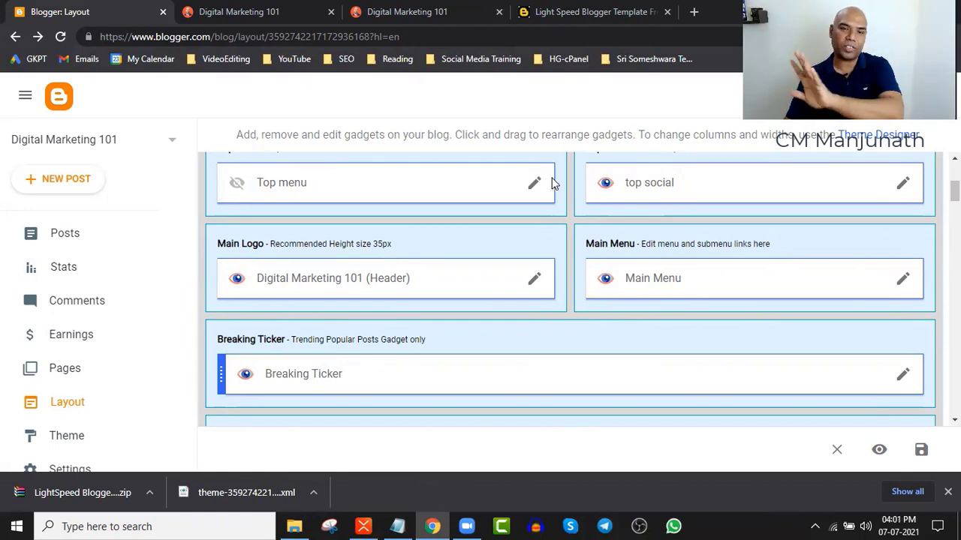
scroll(390, 279, down, 1)
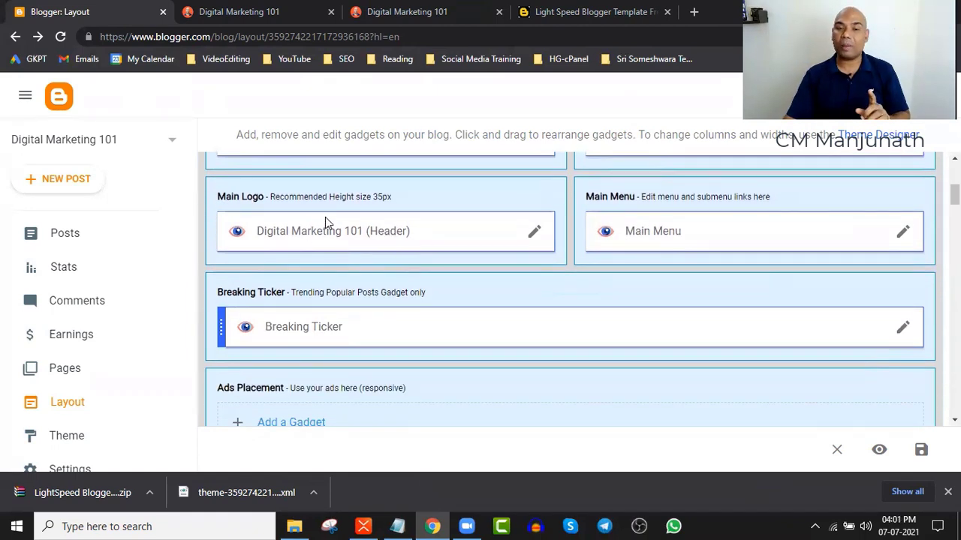
click(532, 234)
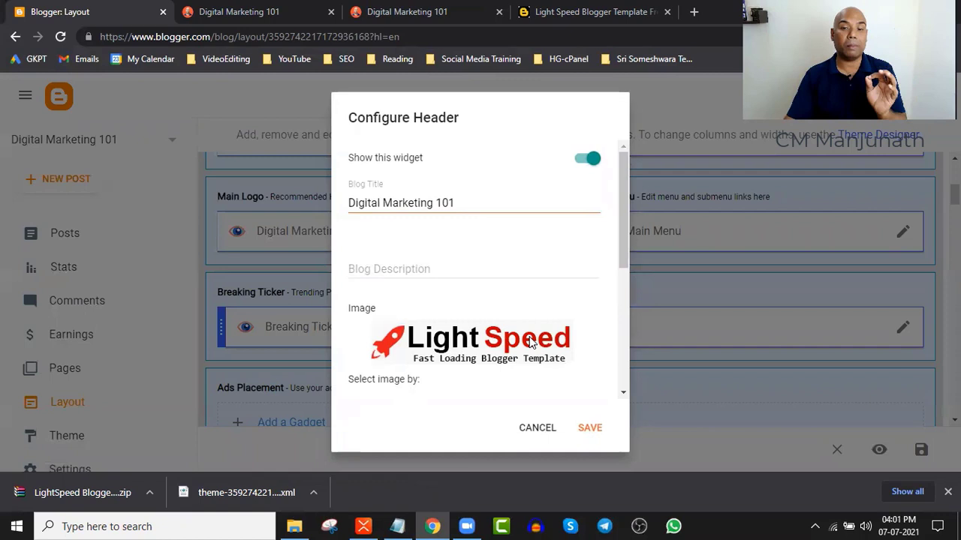
click(536, 430)
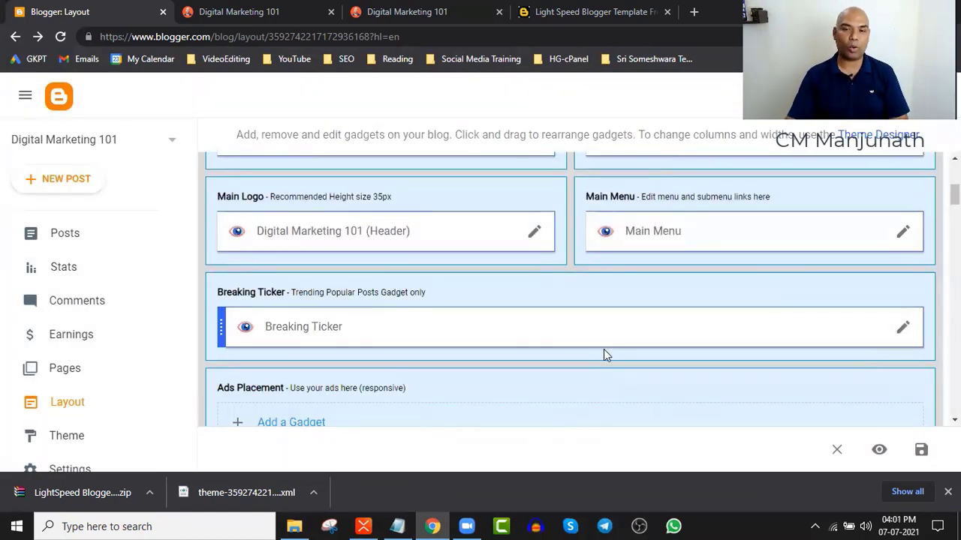
click(904, 233)
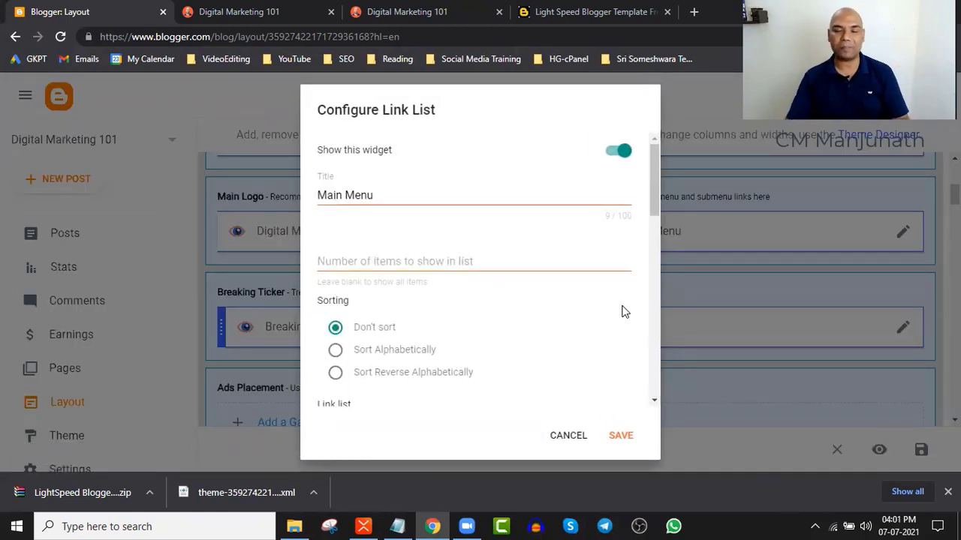
click(569, 436)
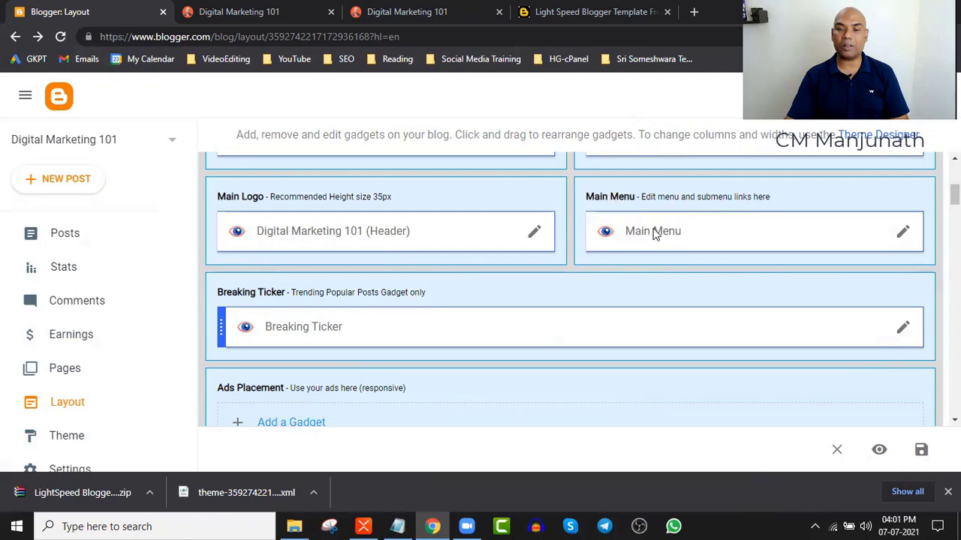
Open the Main Menu gadget's link list and compare its items and underscore-prefixed sub-items with the live blog's menus.
click(903, 233)
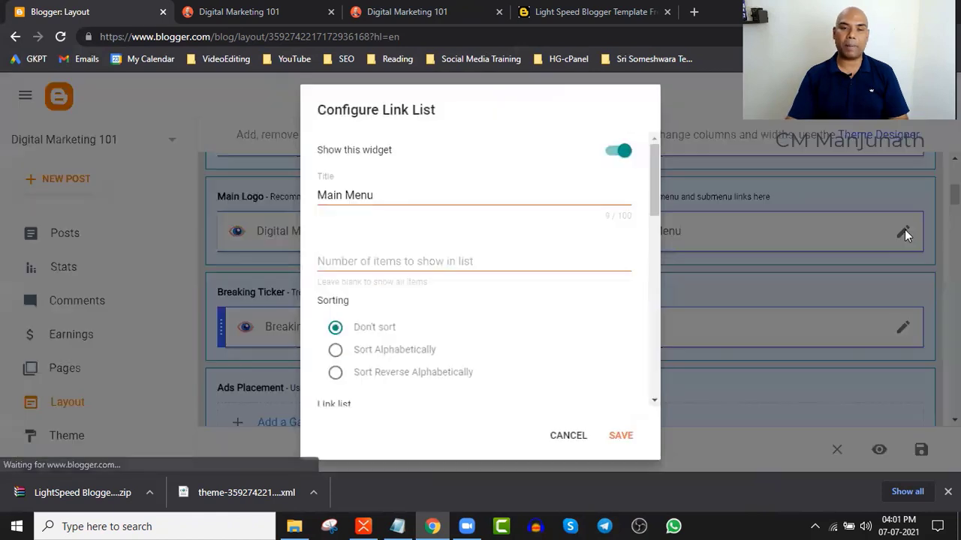
scroll(443, 234, down, 3)
scroll(443, 333, down, 2)
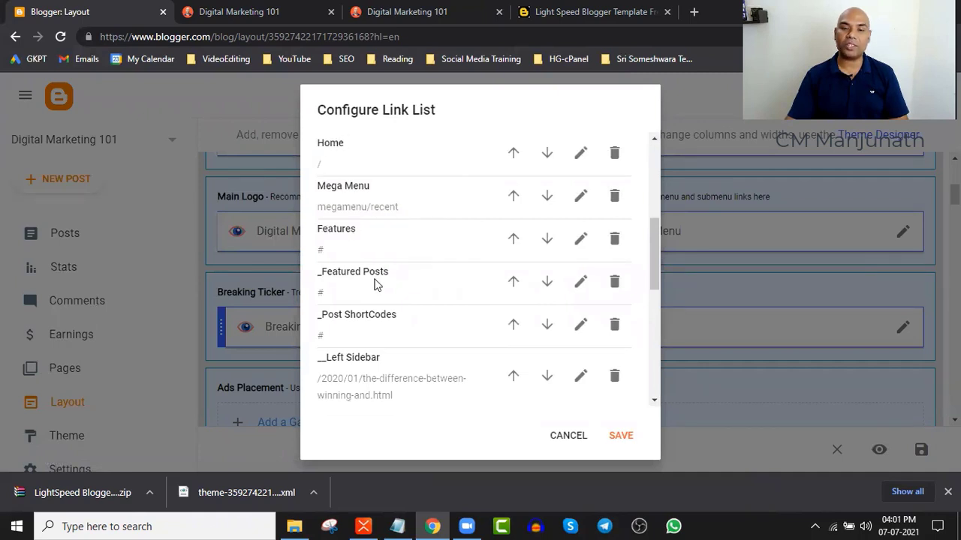
click(237, 7)
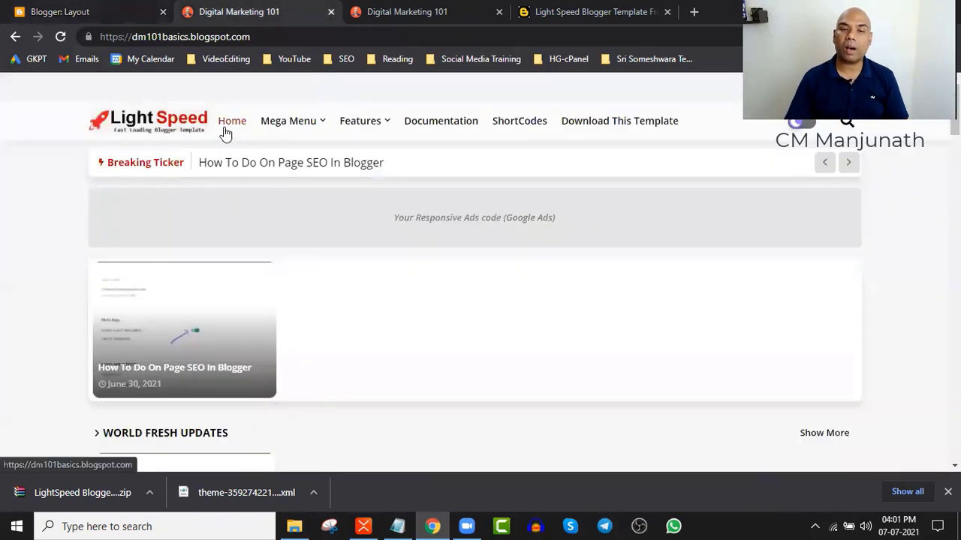
mouse_move(313, 134)
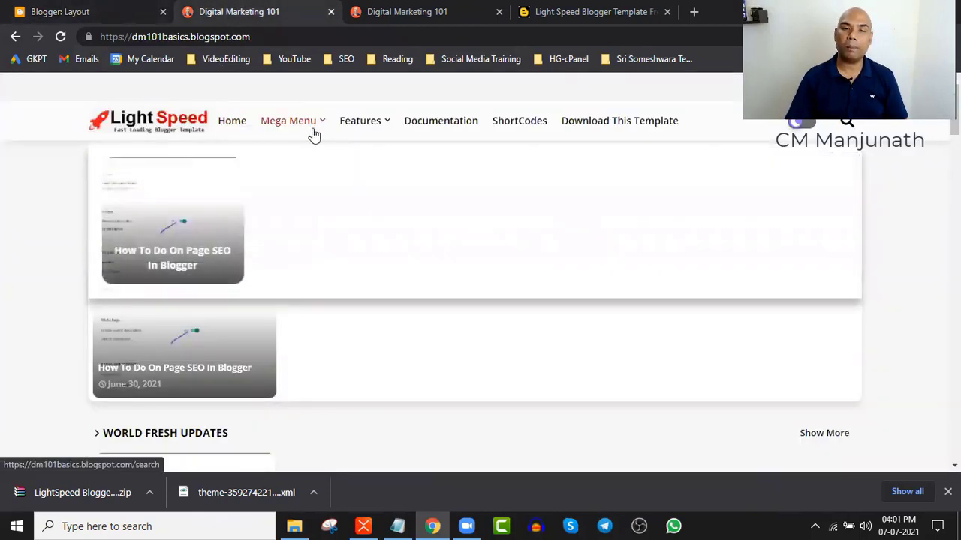
mouse_move(370, 128)
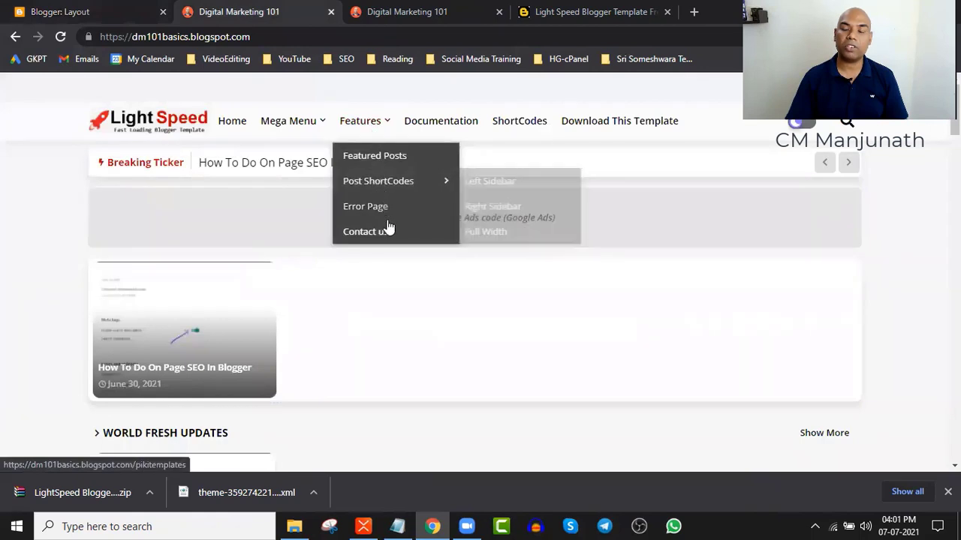
click(105, 8)
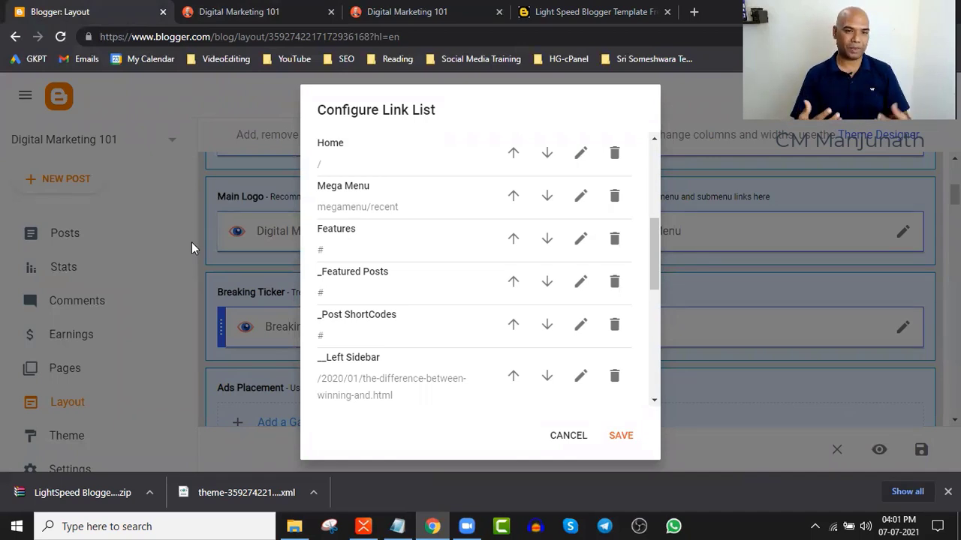
scroll(463, 339, up, 2)
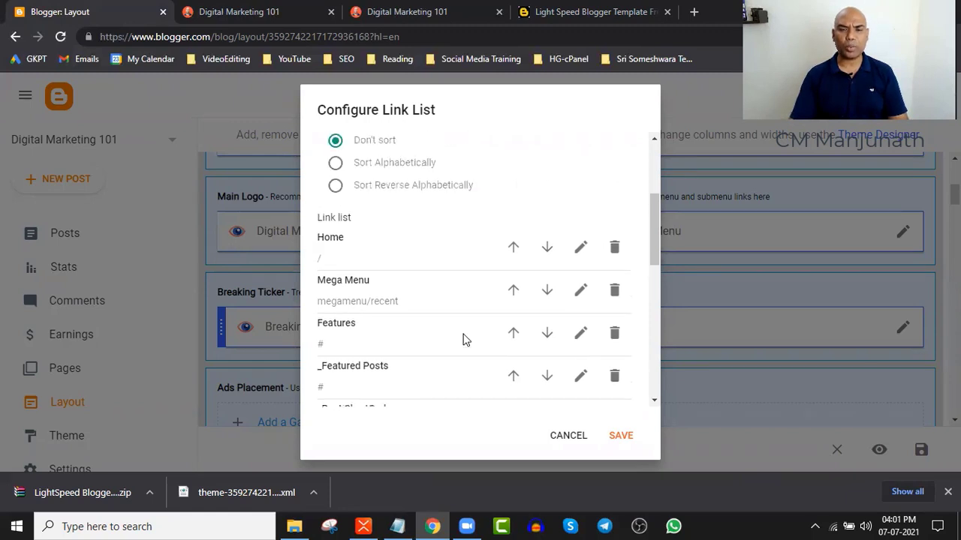
Delete the Download this Template, ShortCodes and Documentation links from the Main Menu list.
scroll(463, 340, down, 8)
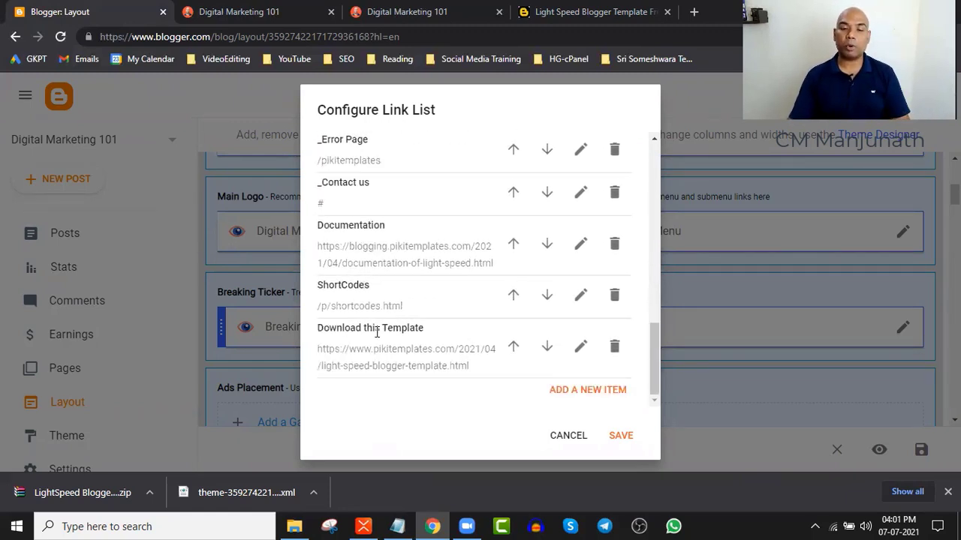
click(615, 347)
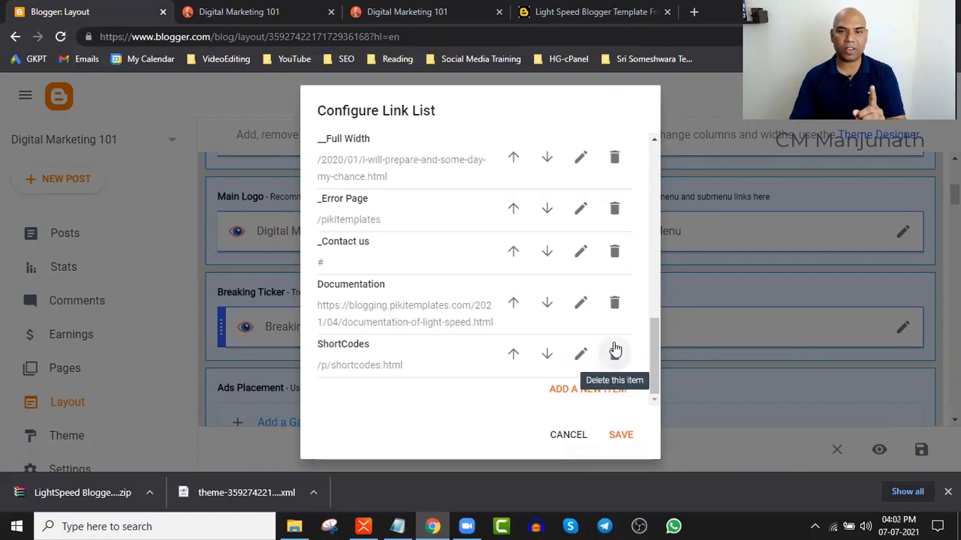
click(614, 351)
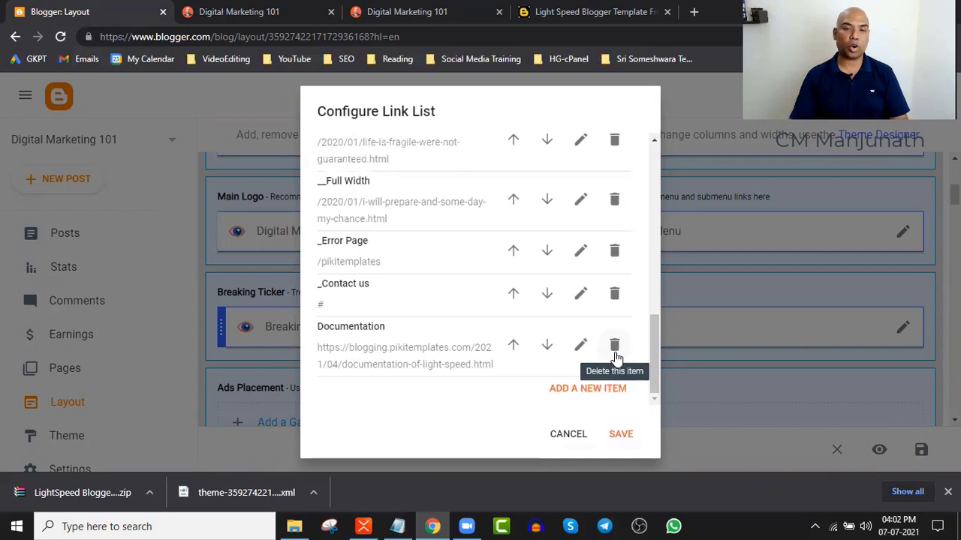
click(616, 352)
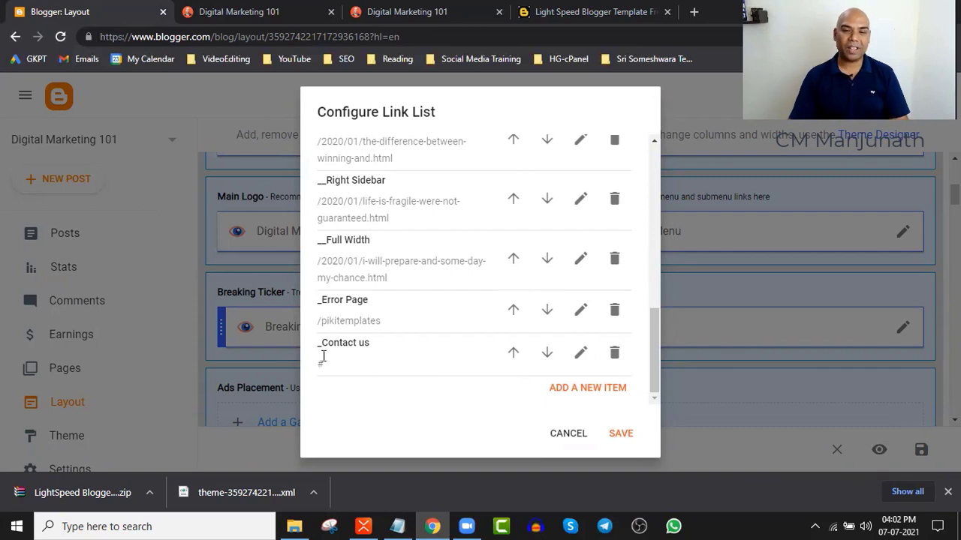
Remove the leading underscore from the _Contact us link's name in the Main Menu list so it reads Contact us.
click(581, 353)
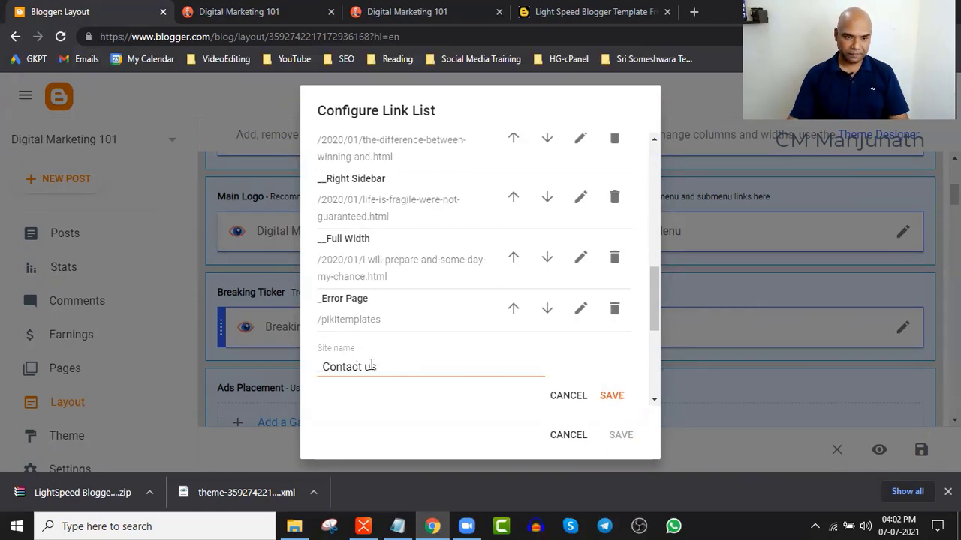
triple_click(321, 367)
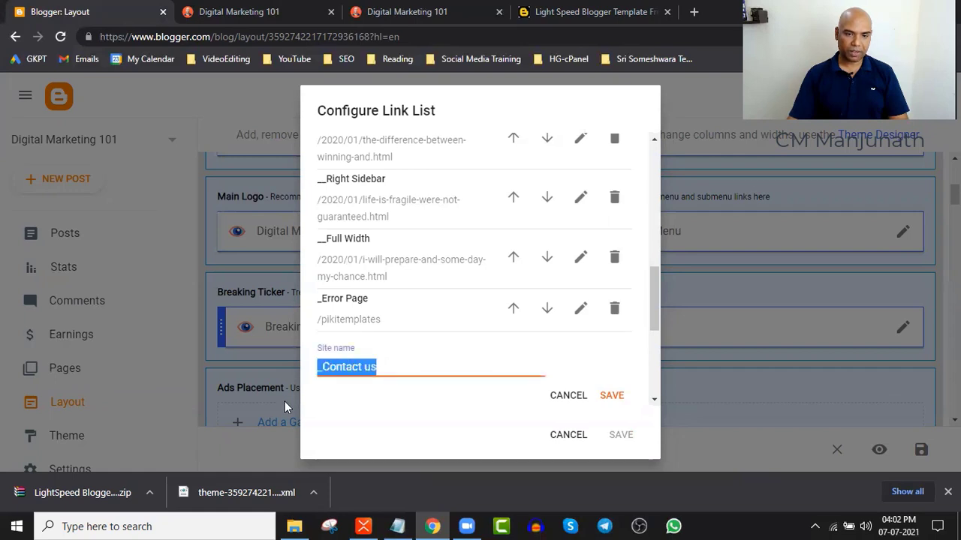
click(317, 374)
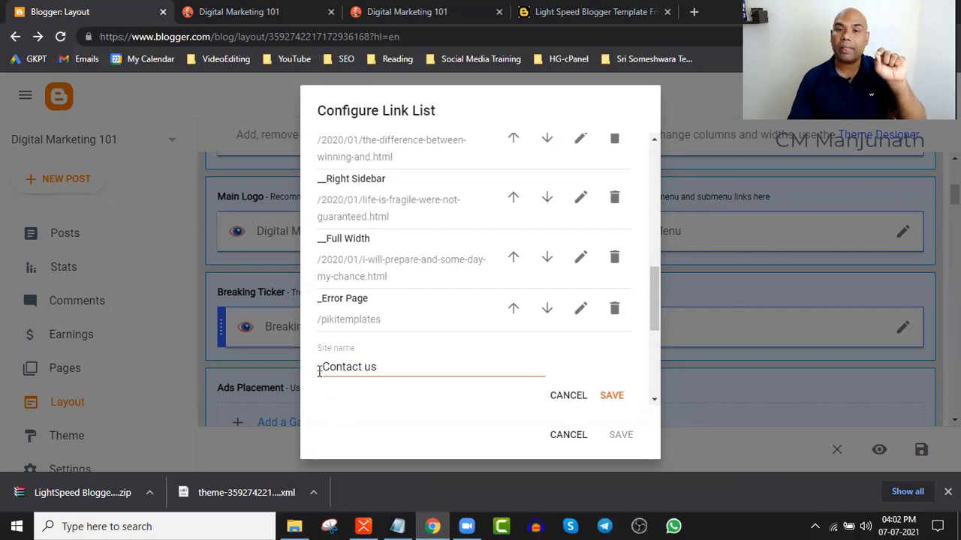
click(290, 12)
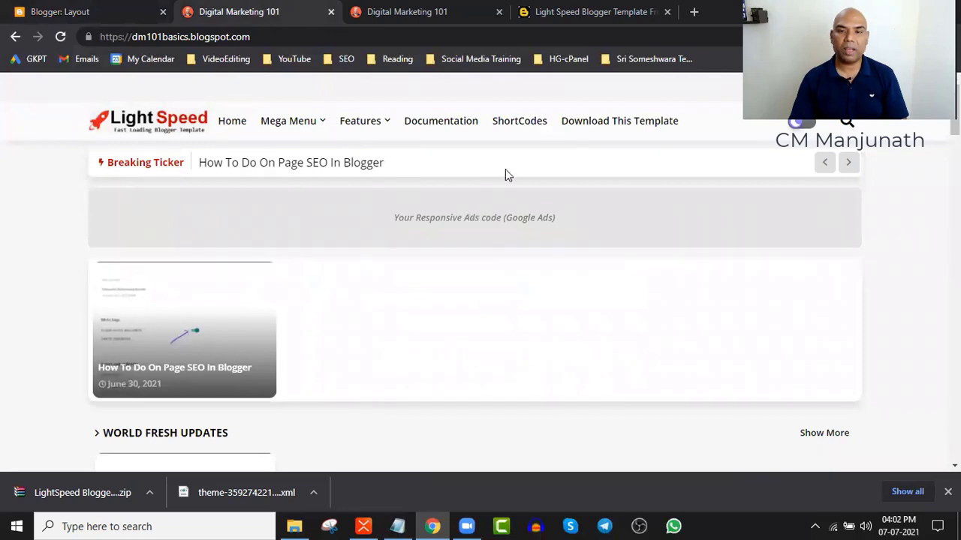
mouse_move(380, 125)
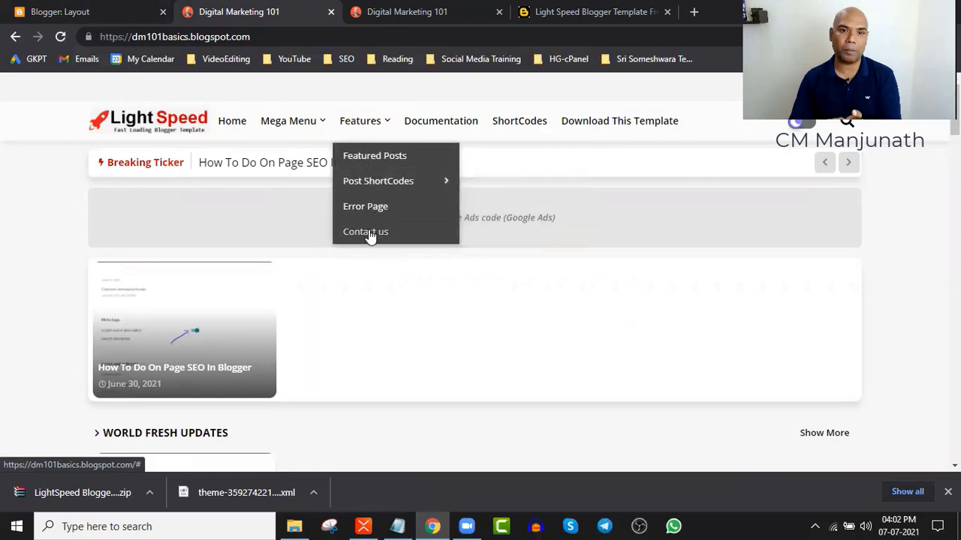
click(142, 10)
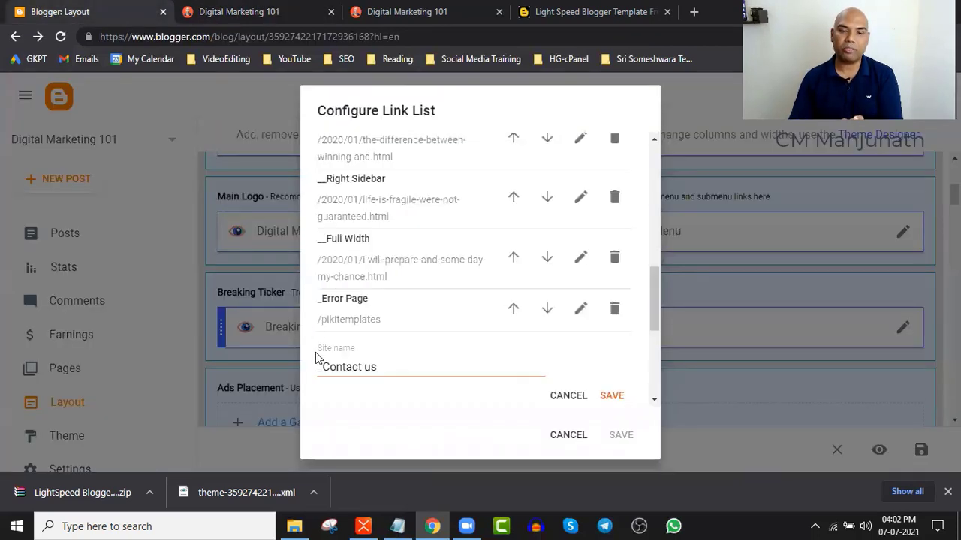
drag(324, 369, 315, 369)
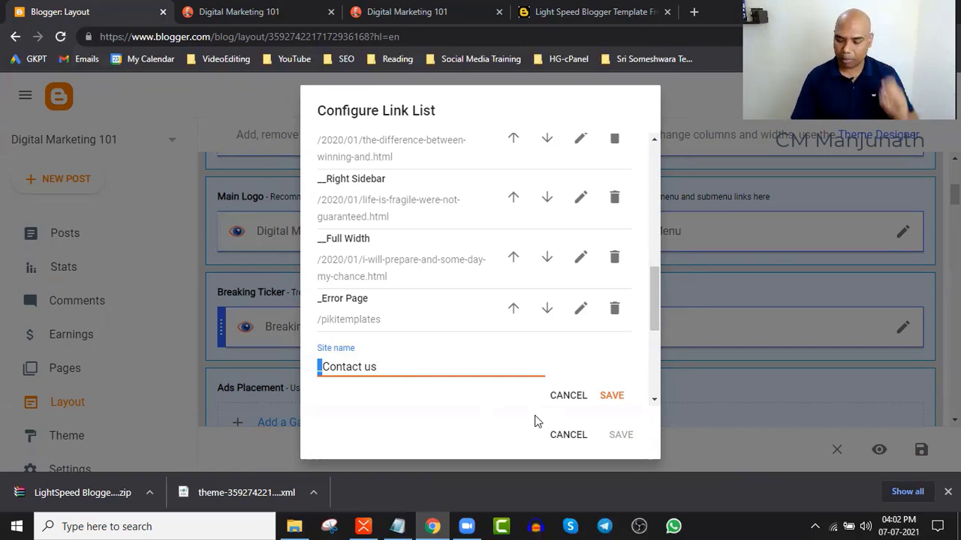
key(BackSpace)
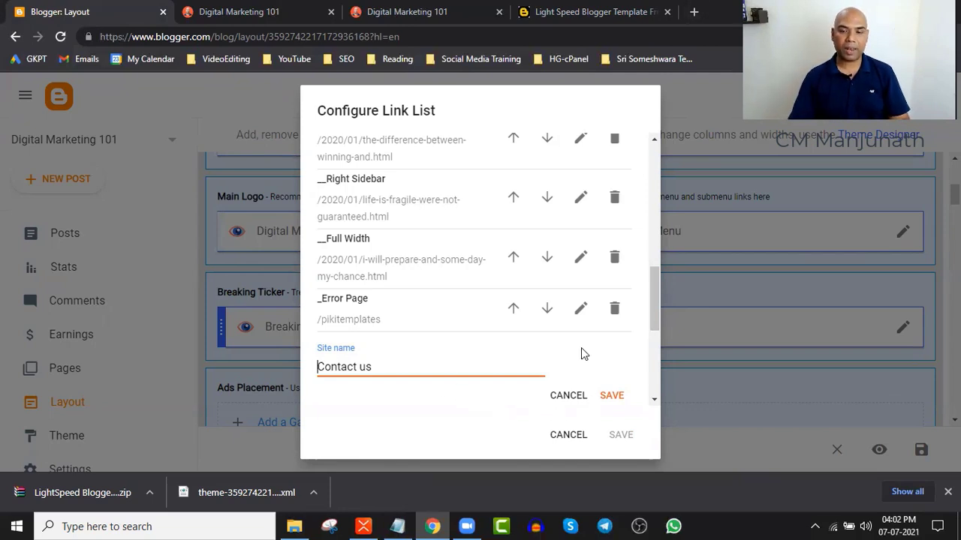
scroll(580, 352, down, 2)
drag(386, 275, 231, 275)
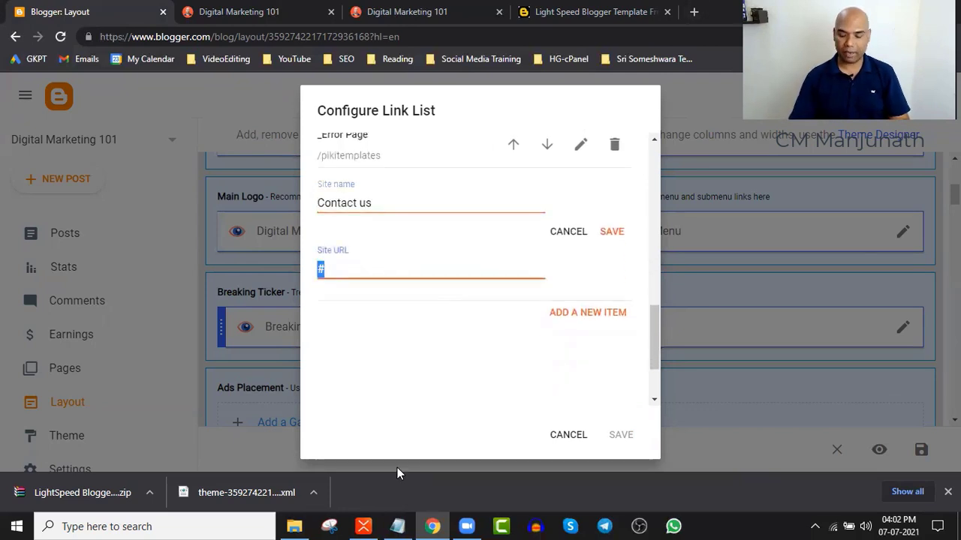
key(BackSpace)
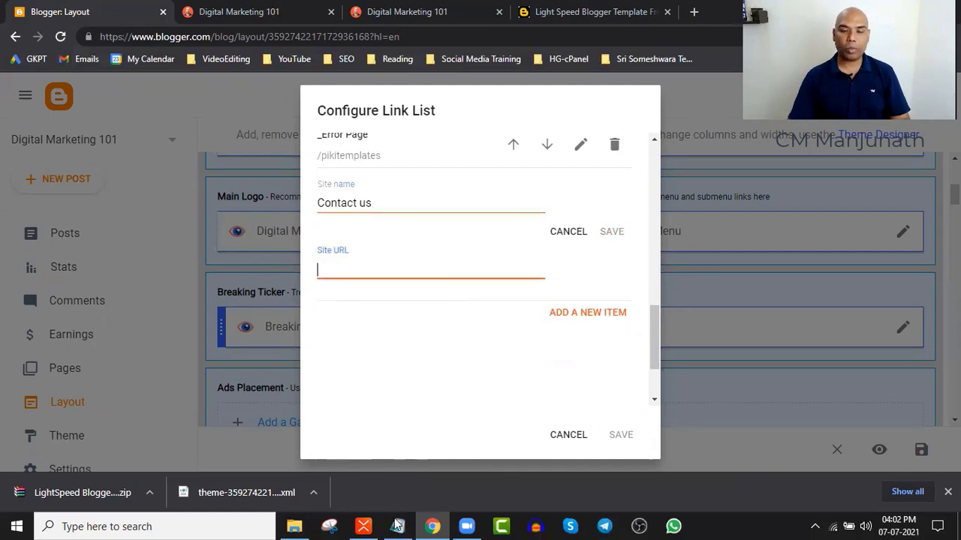
click(397, 526)
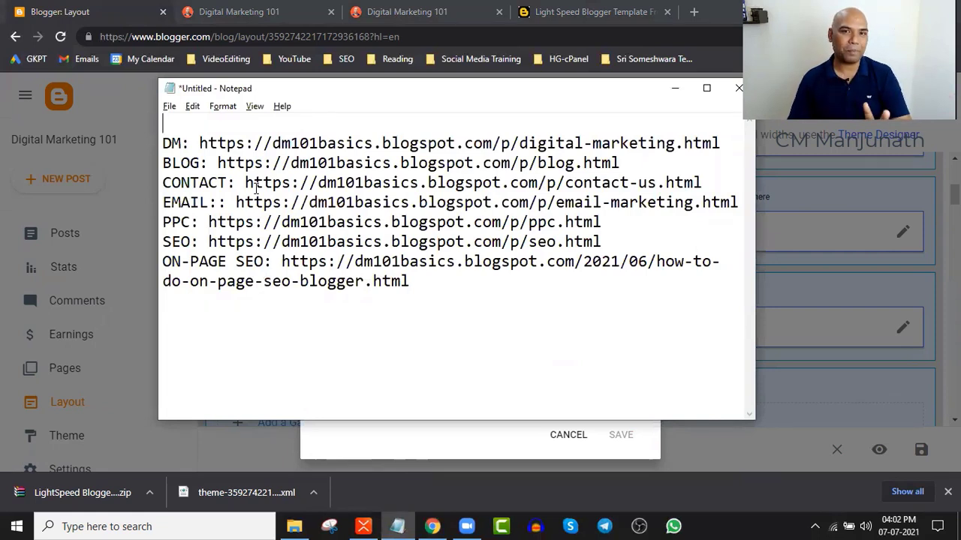
drag(246, 182, 703, 183)
key(ctrl+c)
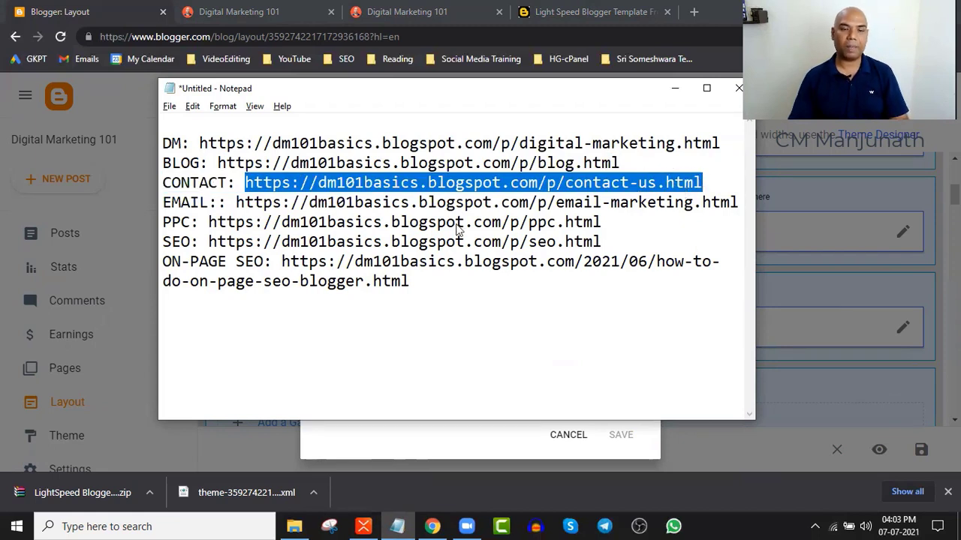
key(alt+Tab)
key(ctrl+v)
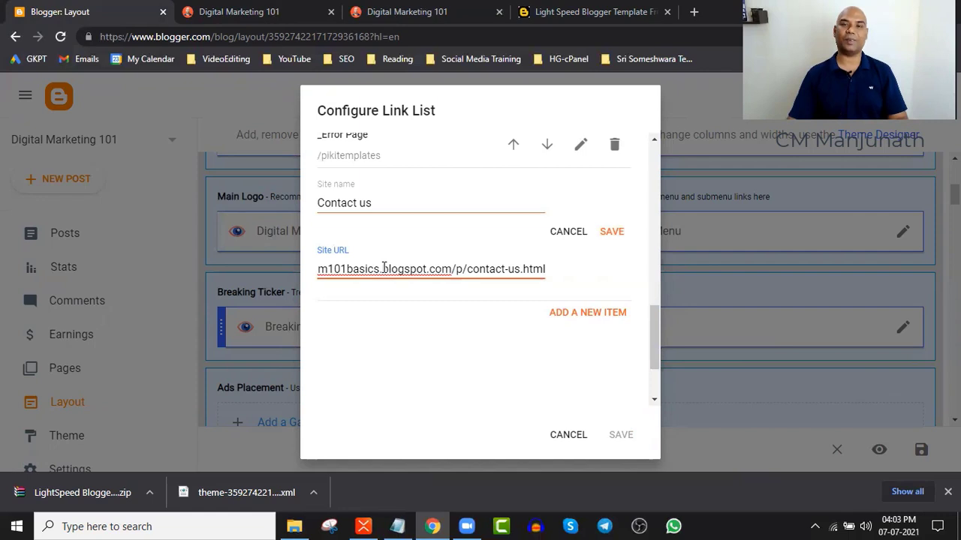
click(611, 232)
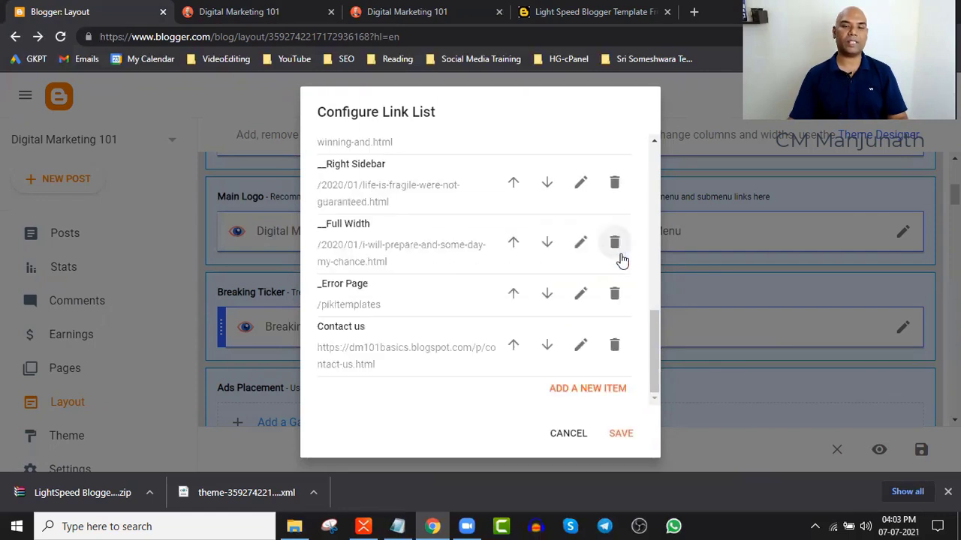
click(616, 433)
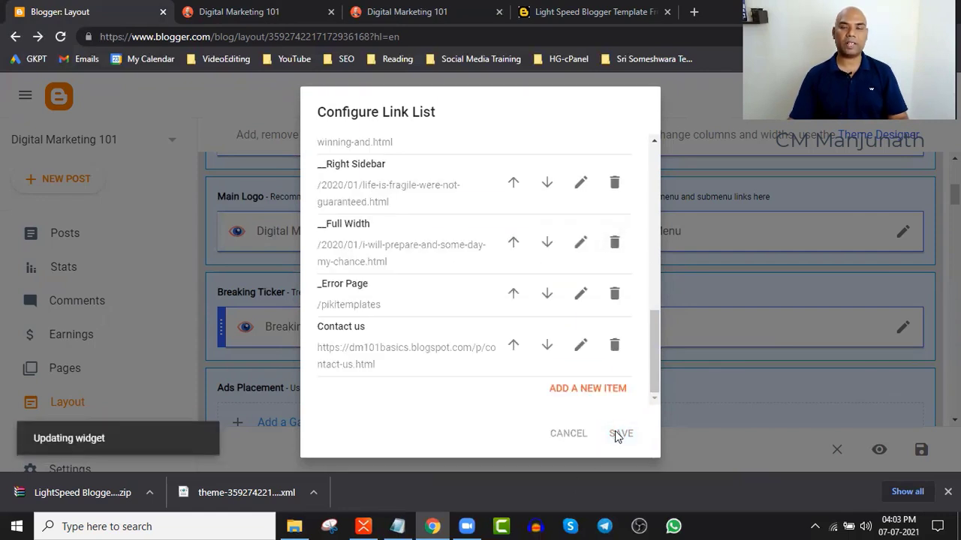
Reload the live blog and open its Contact Us menu item to check the page address.
click(241, 11)
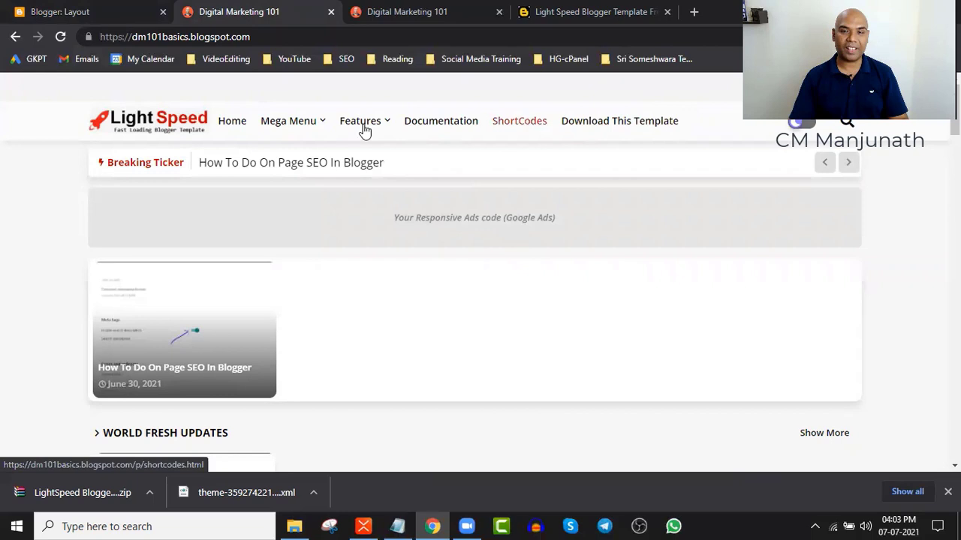
click(60, 39)
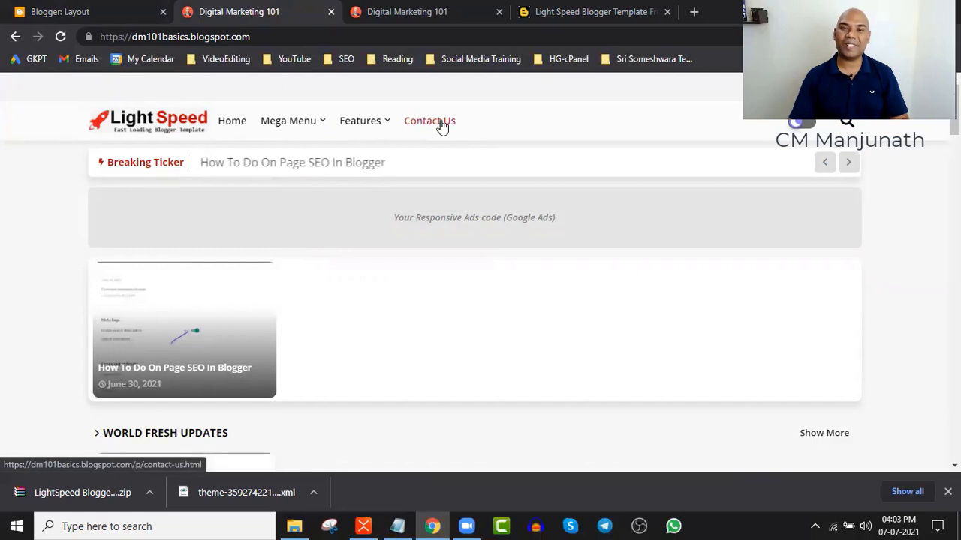
click(441, 126)
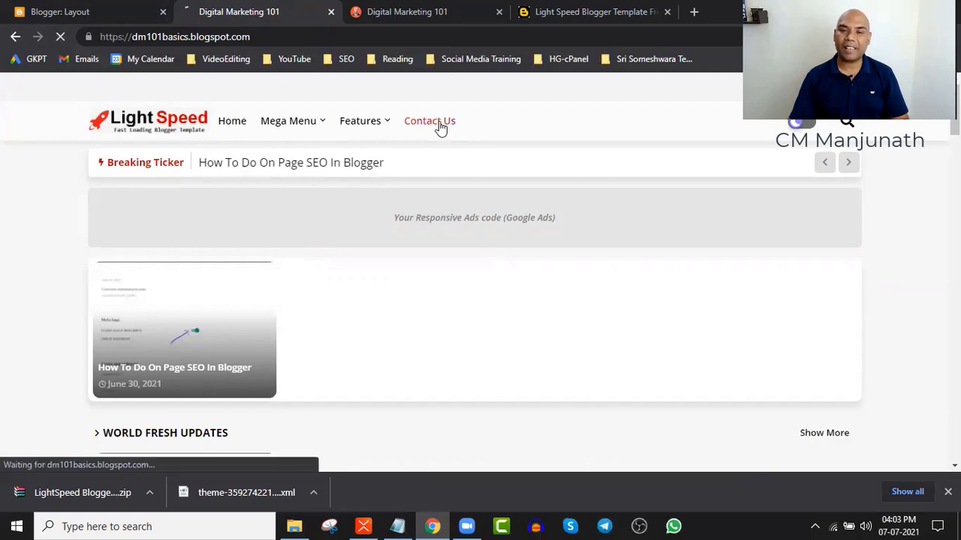
click(260, 42)
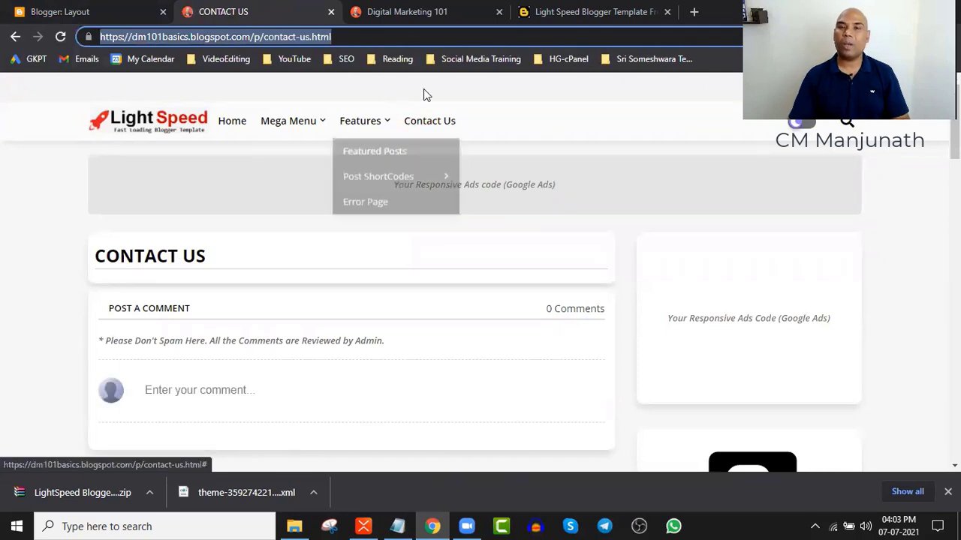
Open the blog's Pages list in Blogger and look through all its published pages.
click(105, 12)
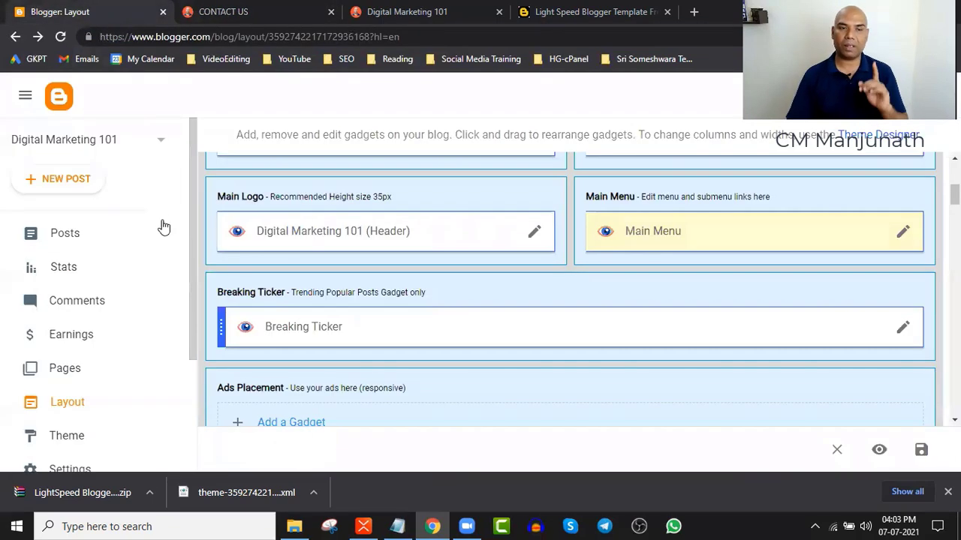
scroll(105, 365, down, 1)
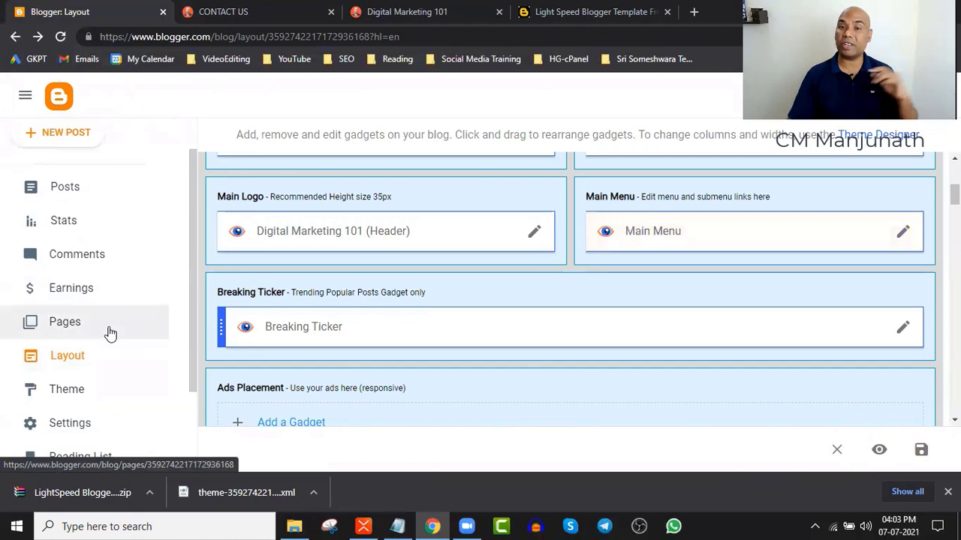
click(110, 333)
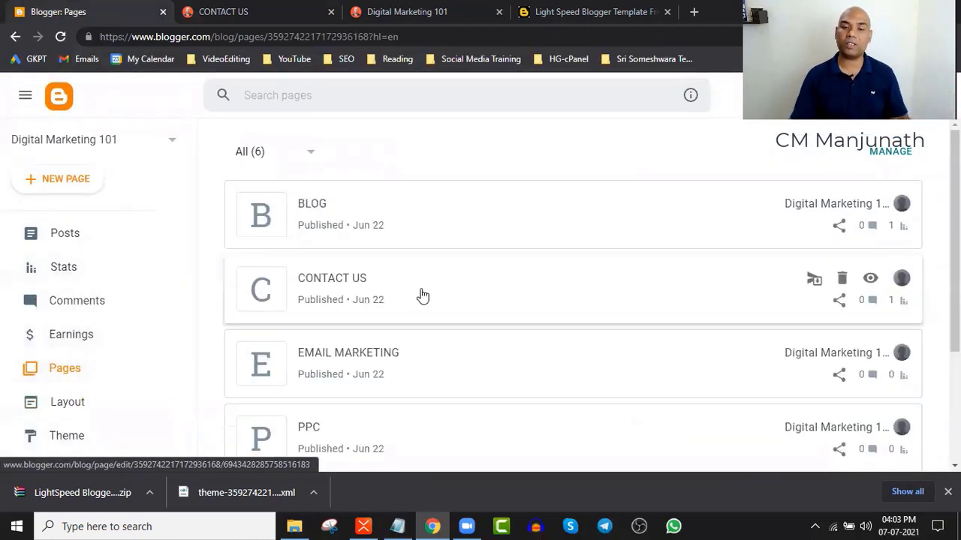
scroll(353, 203, down, 5)
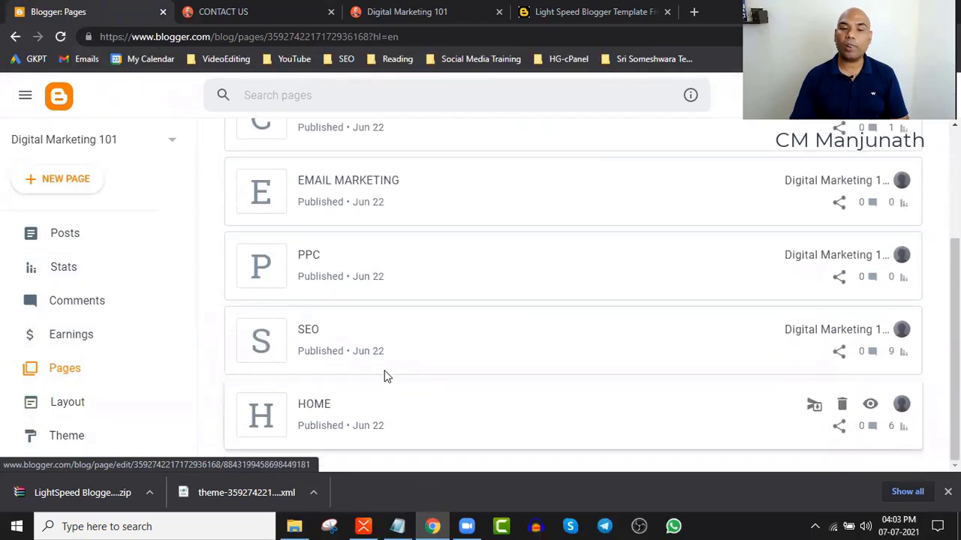
scroll(360, 210, up, 4)
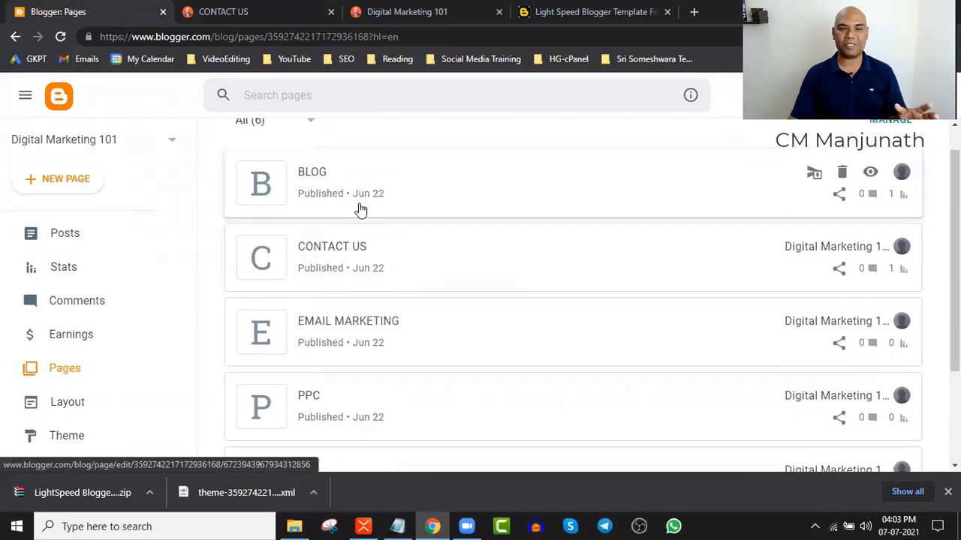
scroll(360, 210, down, 4)
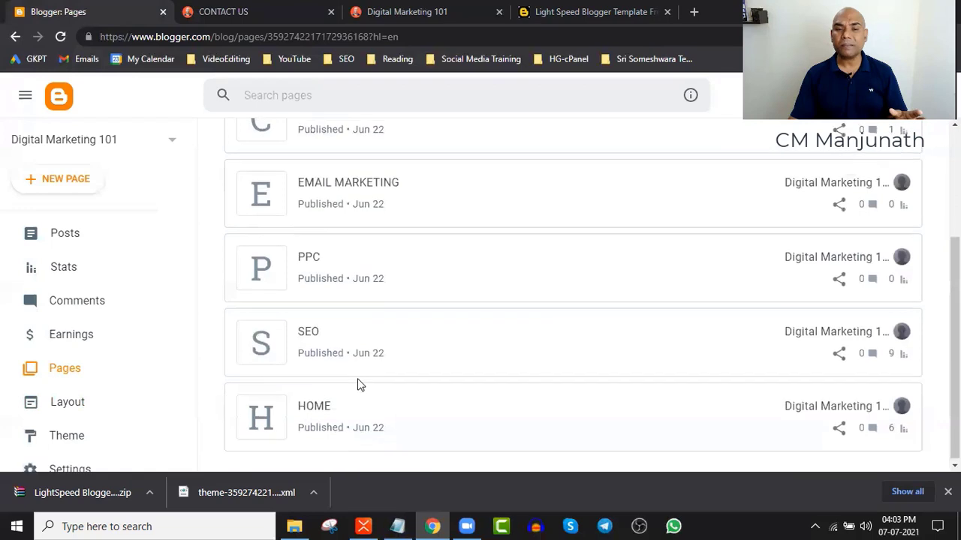
scroll(357, 384, up, 5)
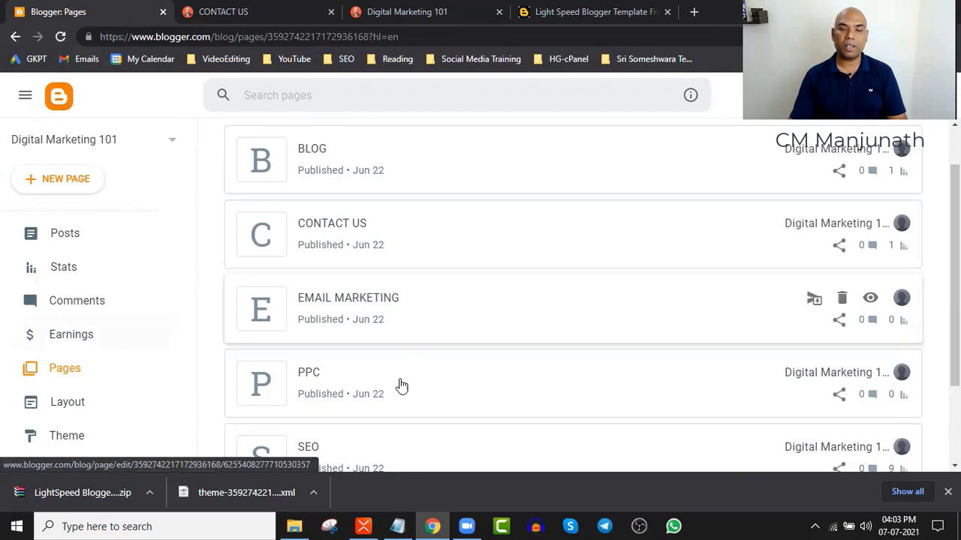
Copy the CONTACT US page's share link from the Pages list and paste it below the existing URLs in Notepad.
click(839, 247)
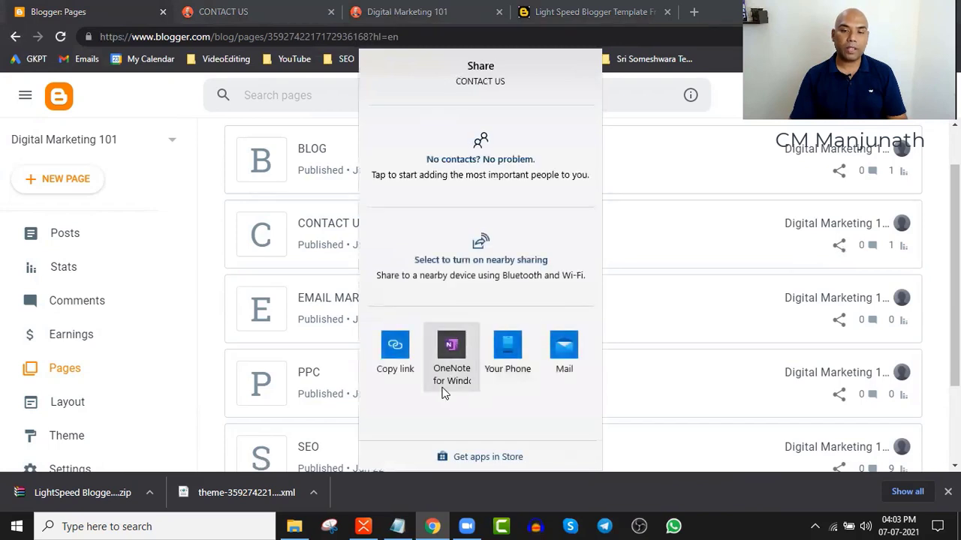
click(396, 357)
key(alt+Tab)
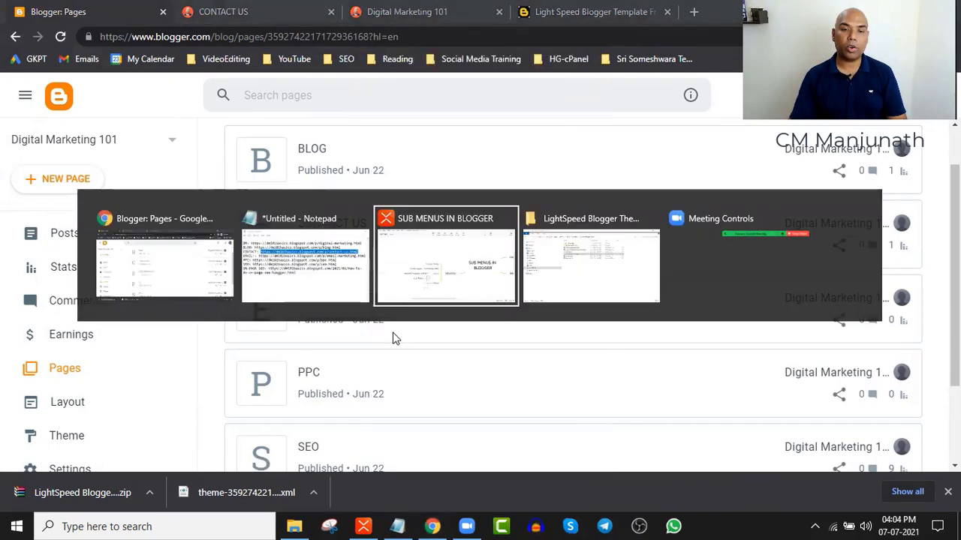
click(416, 328)
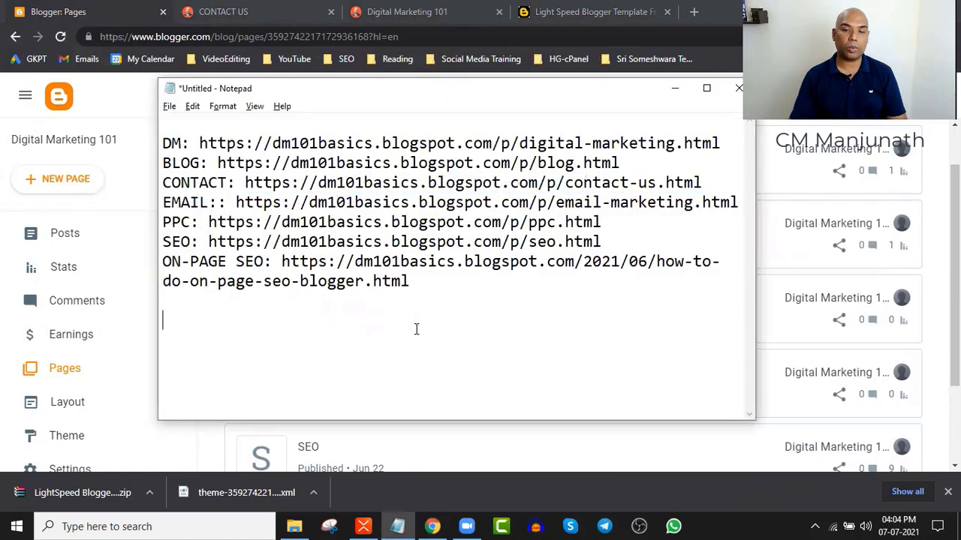
key(ctrl+v)
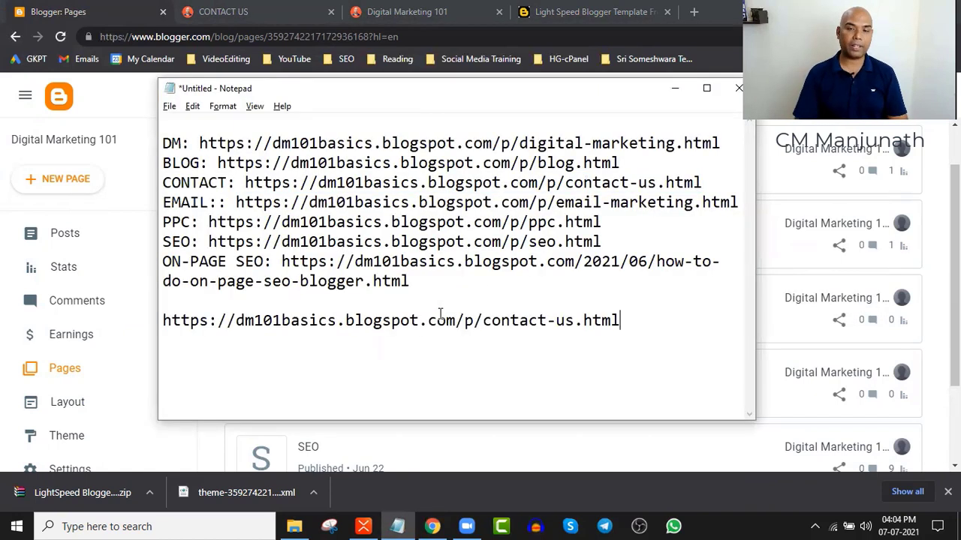
key(Return)
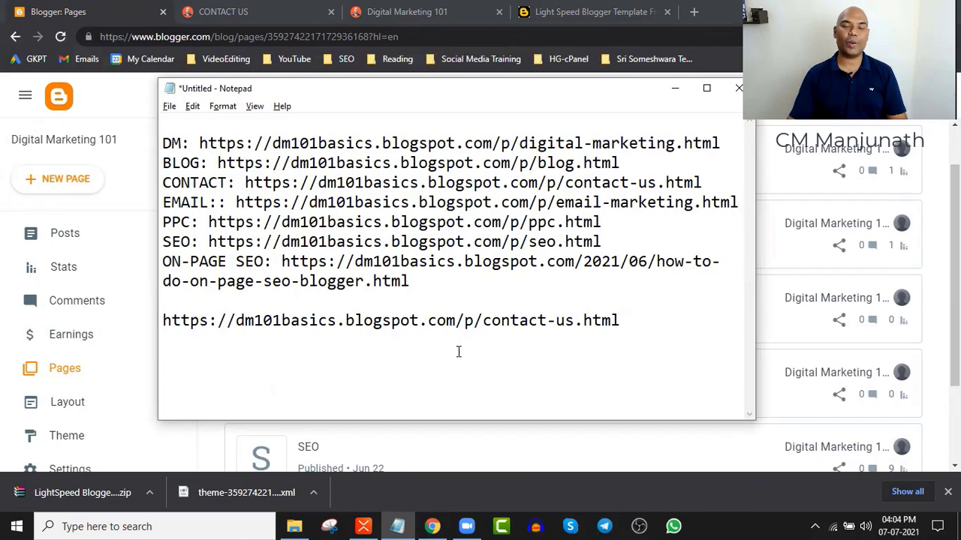
Compare the live CONTACT US page with its entry in Blogger's Pages list.
click(5, 7)
click(300, 11)
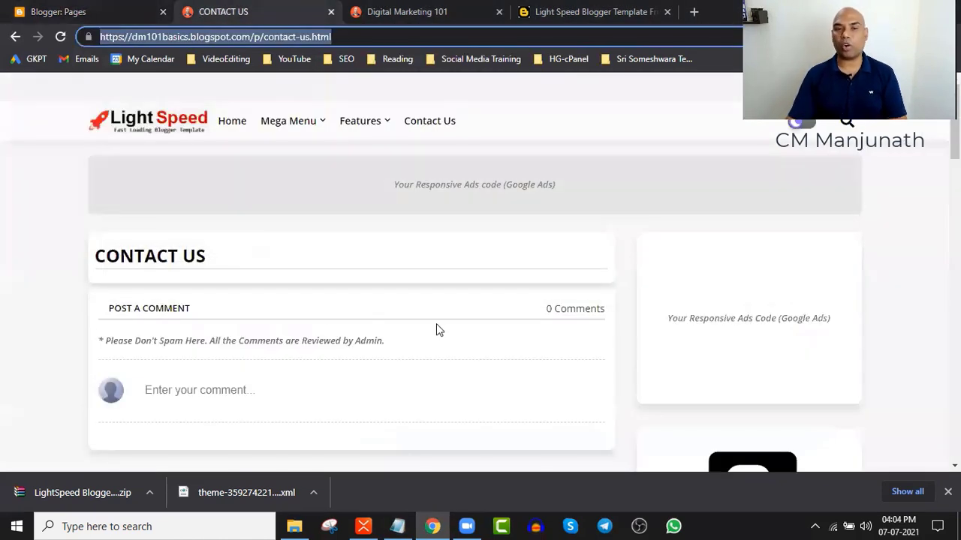
click(101, 8)
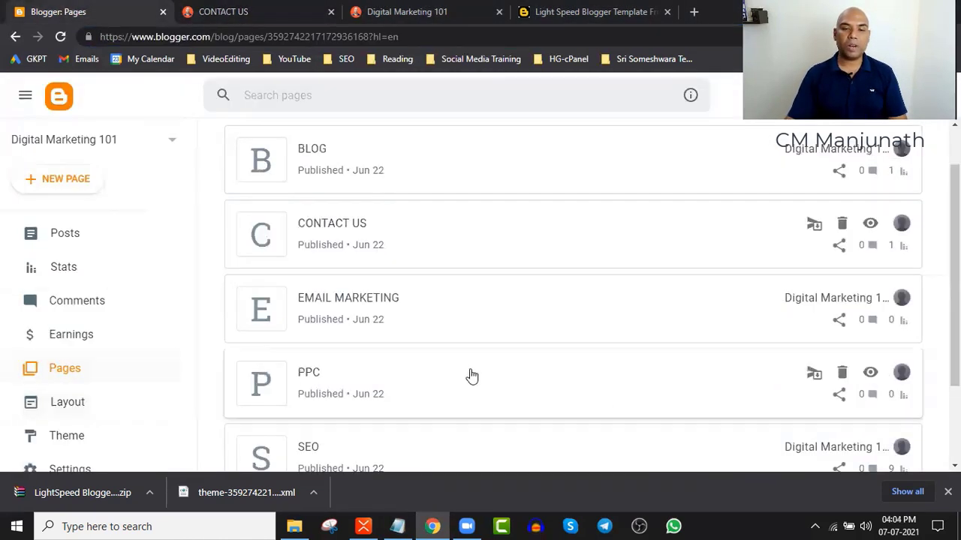
click(298, 7)
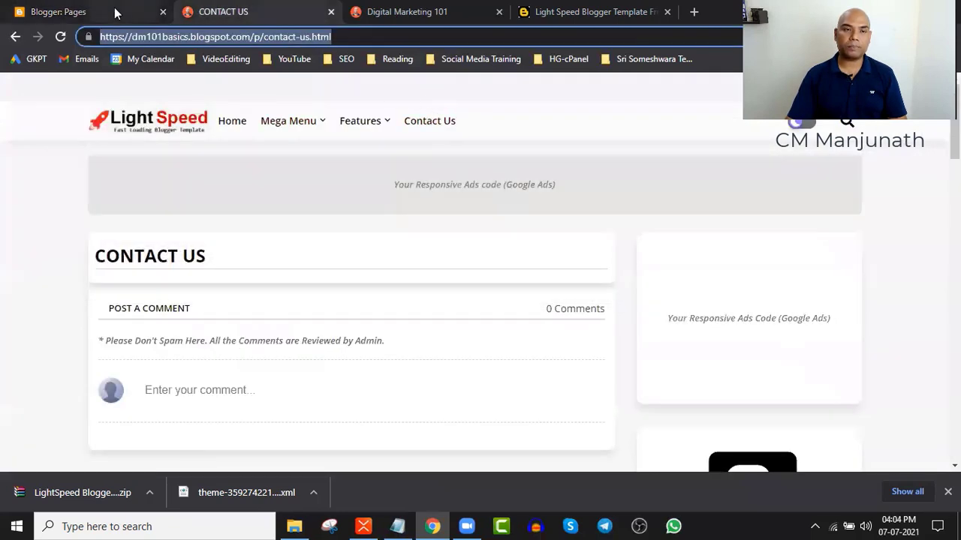
click(100, 9)
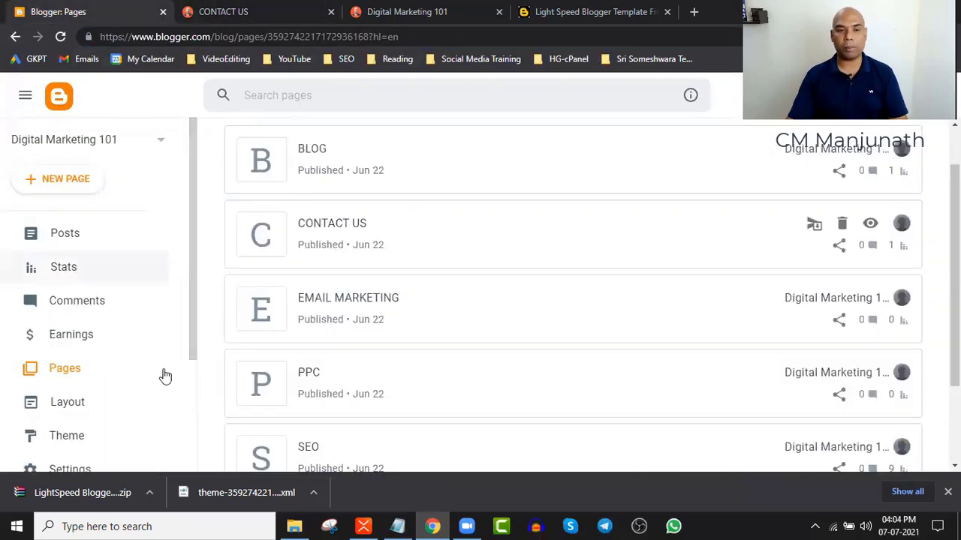
Open the Main Menu gadget's link list from the blog's Layout page.
click(114, 411)
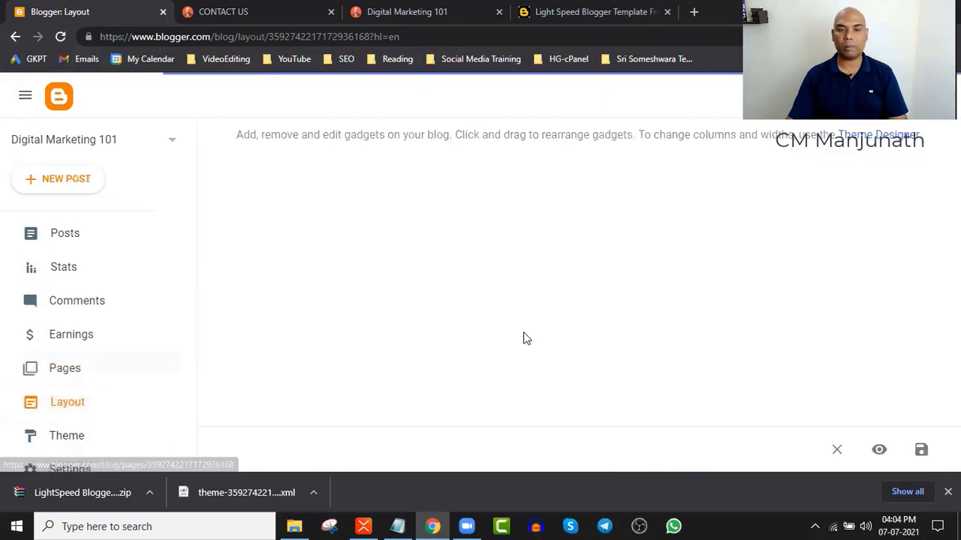
scroll(433, 328, down, 2)
scroll(433, 328, down, 1)
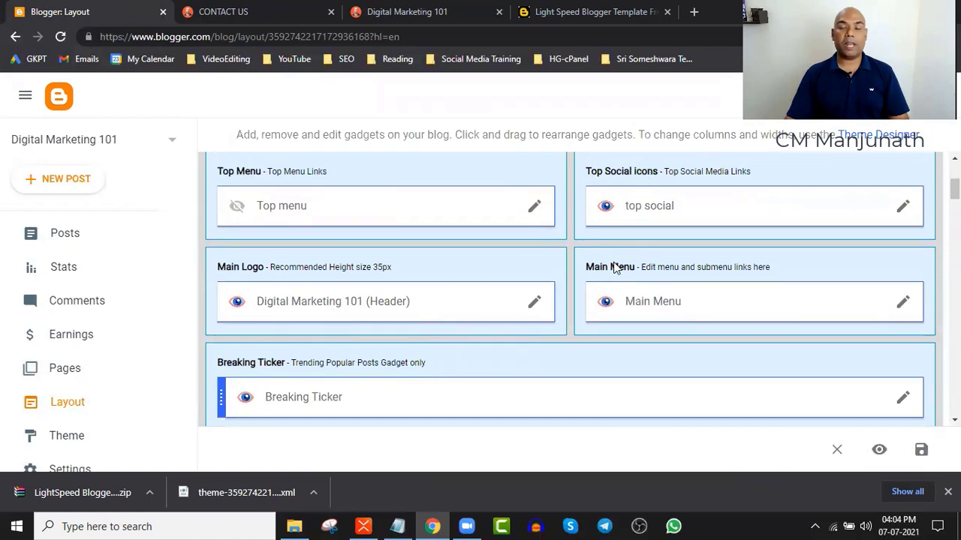
click(903, 301)
Delete the _Error Page, __Full Width, __Right Sidebar, __Left Sidebar and _Post ShortCodes items from the Main Menu link list.
scroll(483, 302, down, 1)
scroll(483, 302, down, 10)
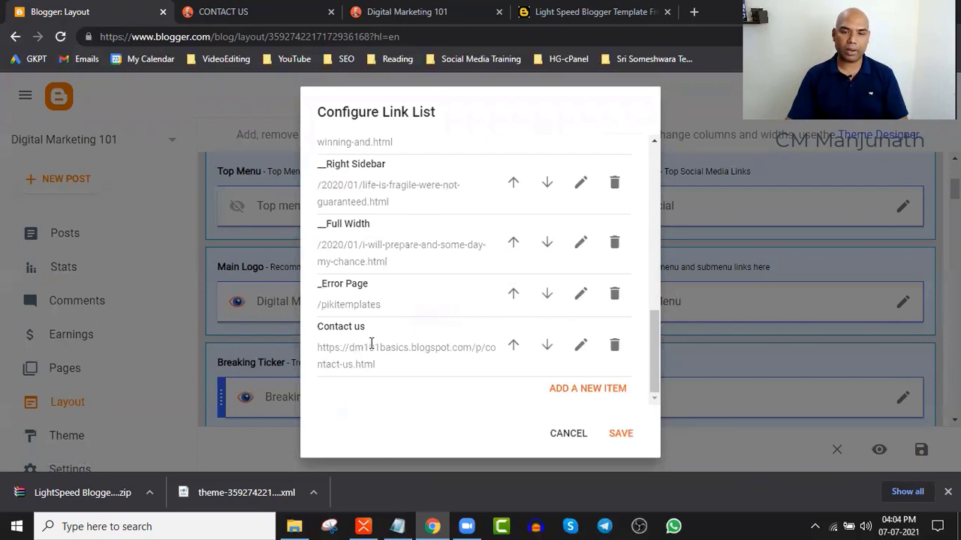
scroll(375, 304, up, 1)
click(614, 316)
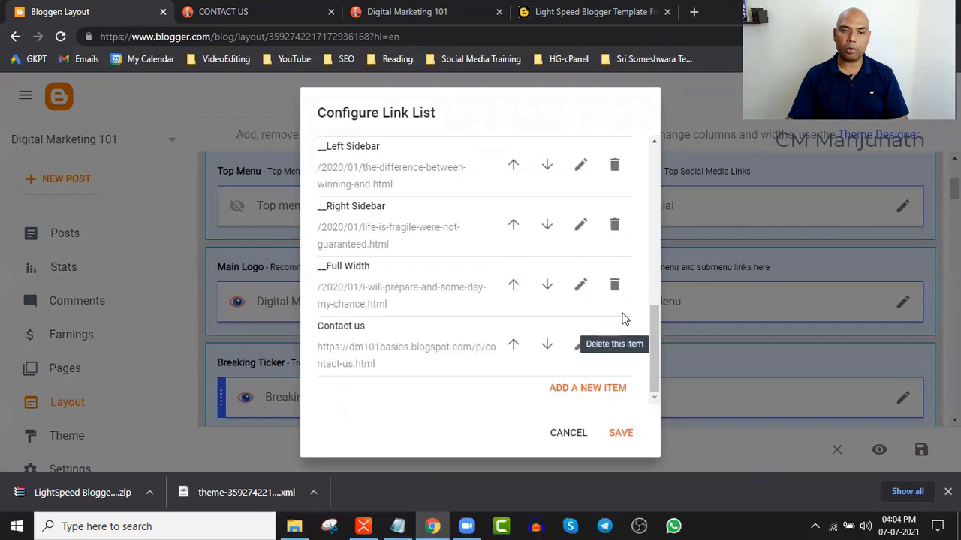
click(616, 293)
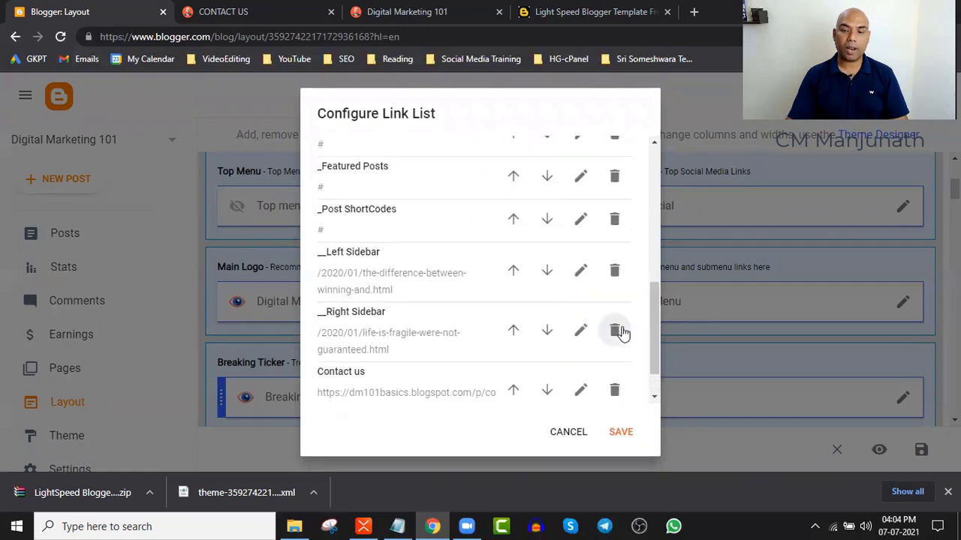
click(615, 331)
click(617, 282)
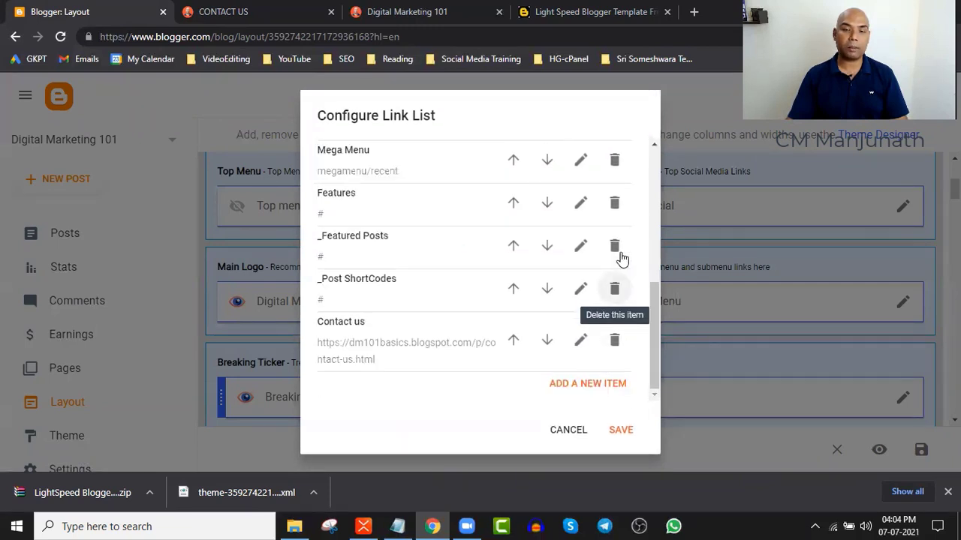
click(616, 289)
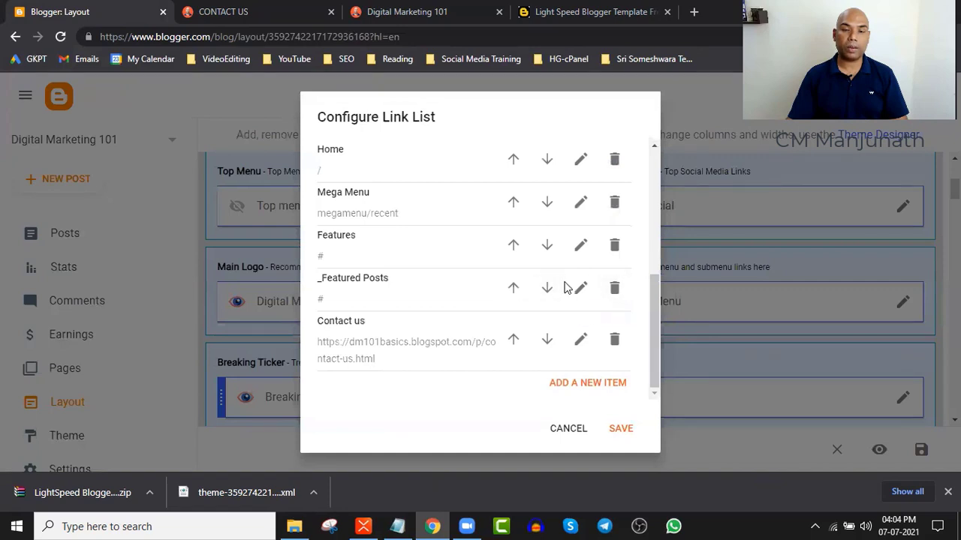
Change the site name of the _Featured Posts submenu item to _SEO, keeping the leading underscore.
scroll(402, 292, up, 1)
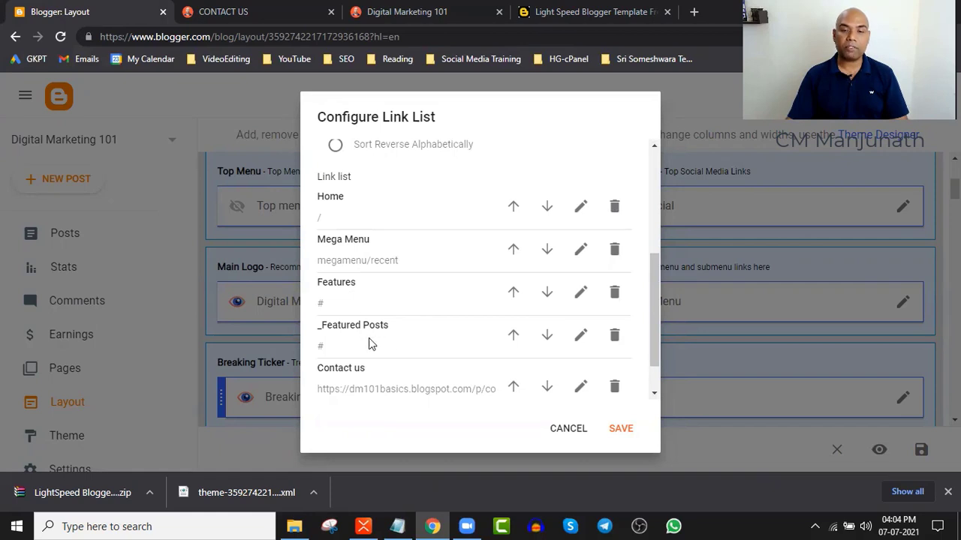
scroll(379, 368, up, 1)
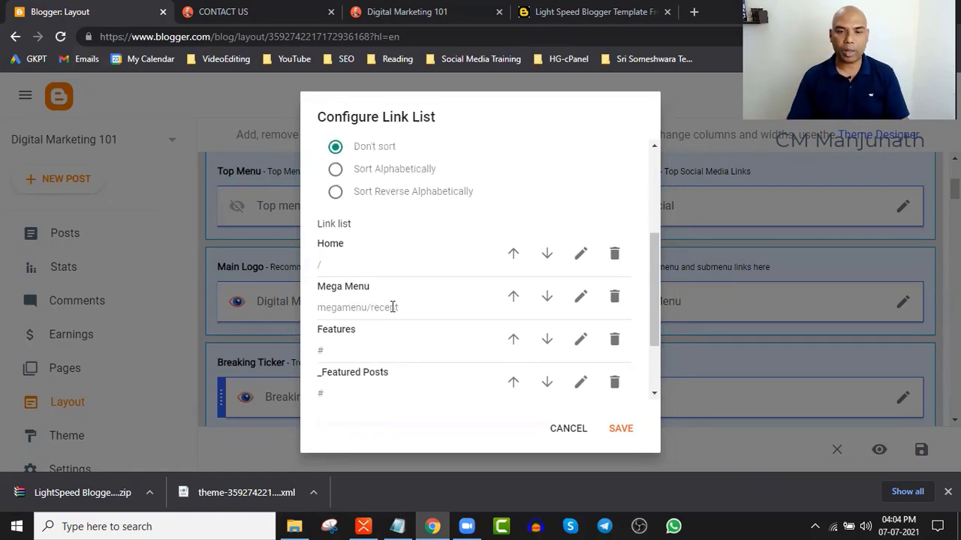
scroll(424, 328, down, 2)
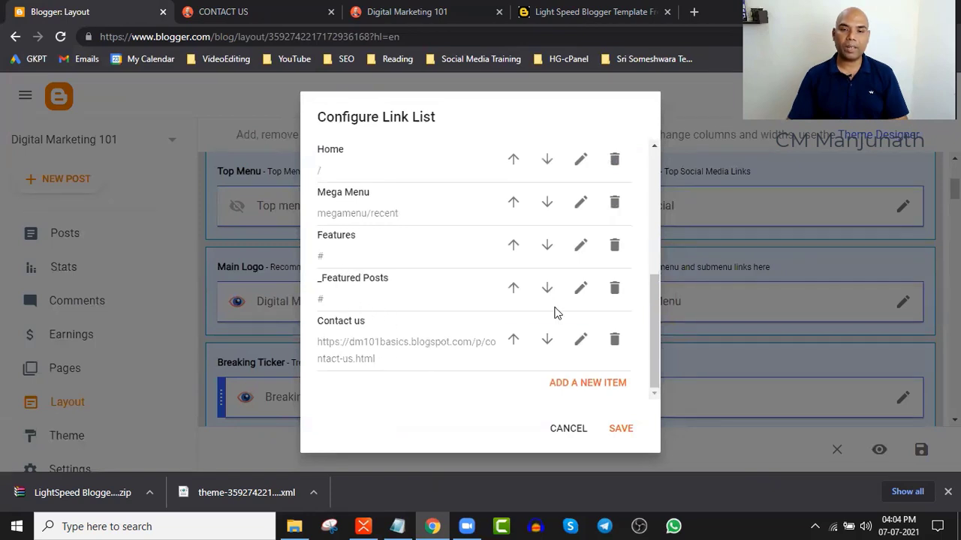
click(580, 289)
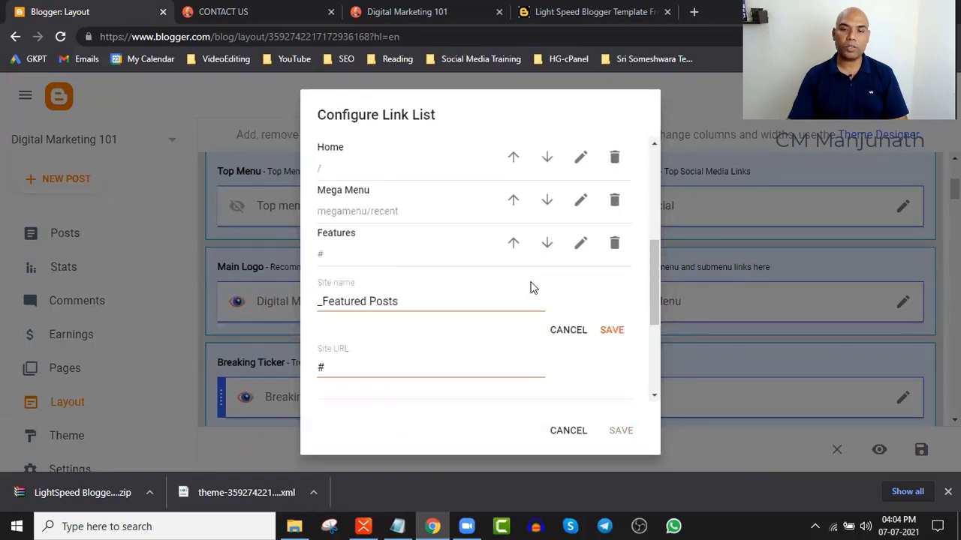
drag(413, 300, 321, 303)
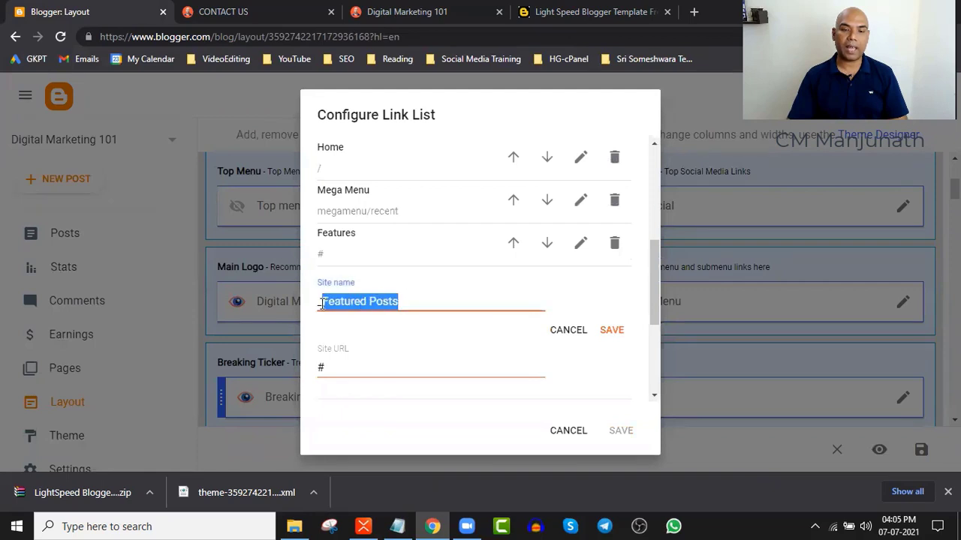
text(SE)
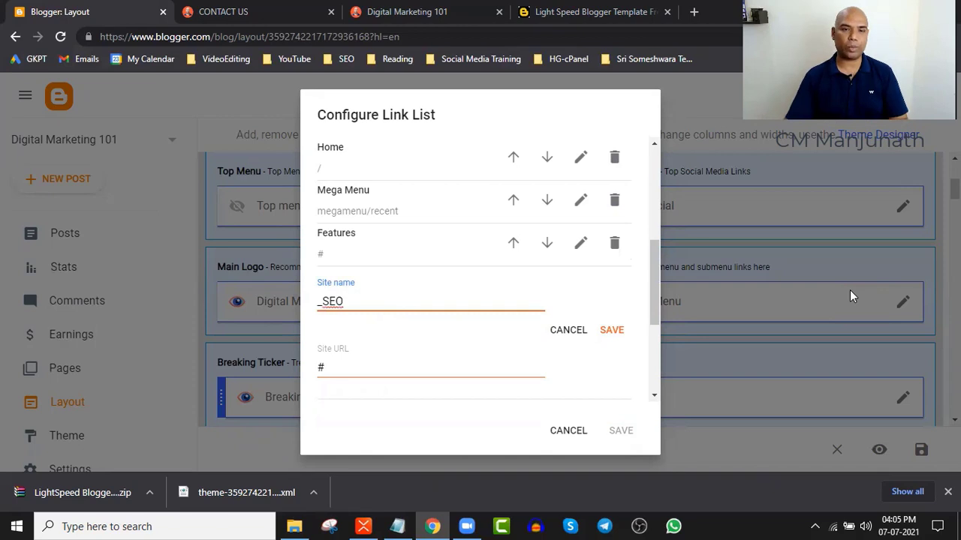
text(O)
scroll(326, 333, down, 2)
drag(337, 274, 318, 275)
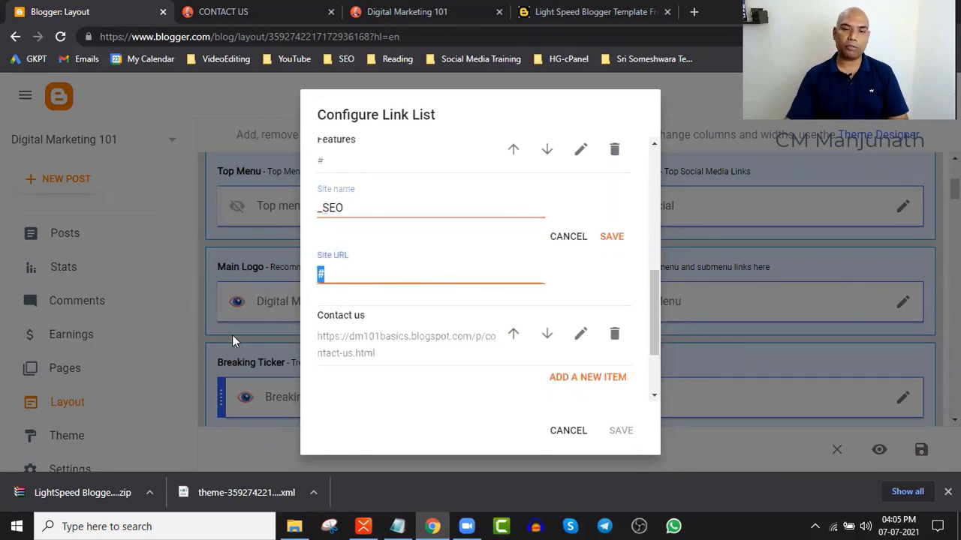
key(alt+Tab)
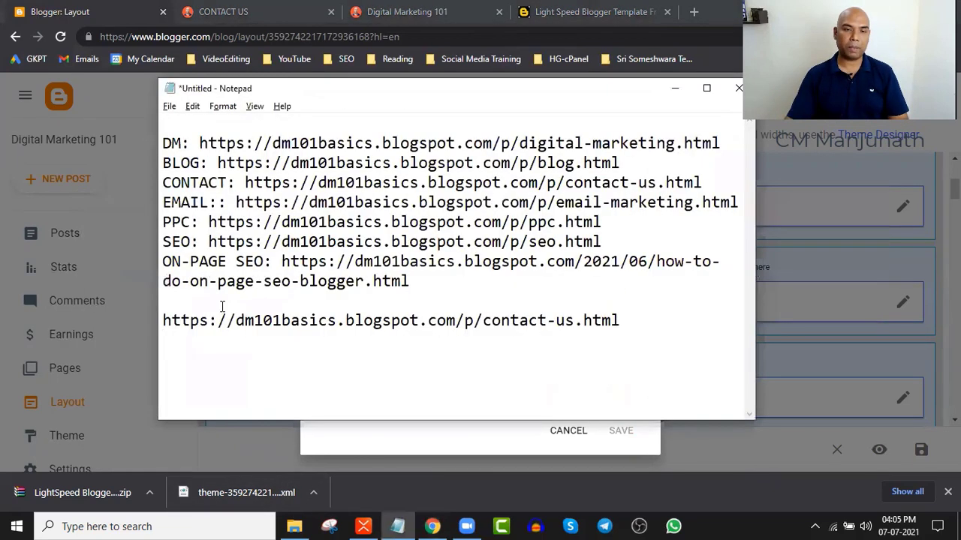
double_click(180, 241)
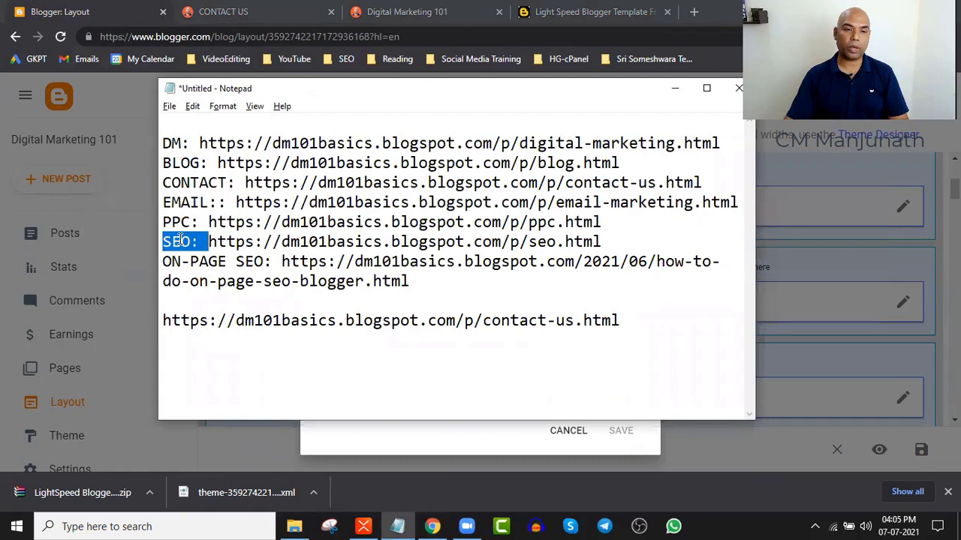
click(225, 246)
drag(200, 241, 606, 233)
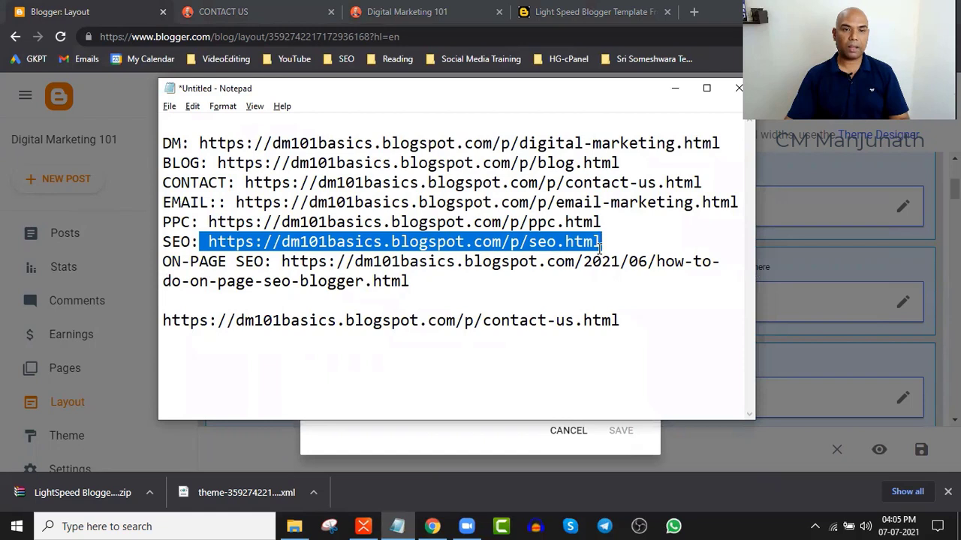
key(alt+Tab)
key(ctrl+v)
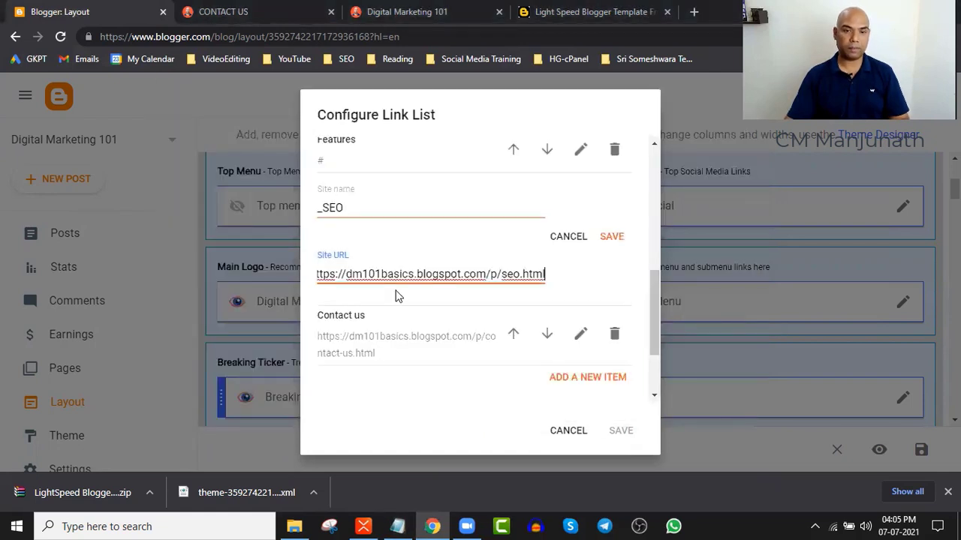
key(Home)
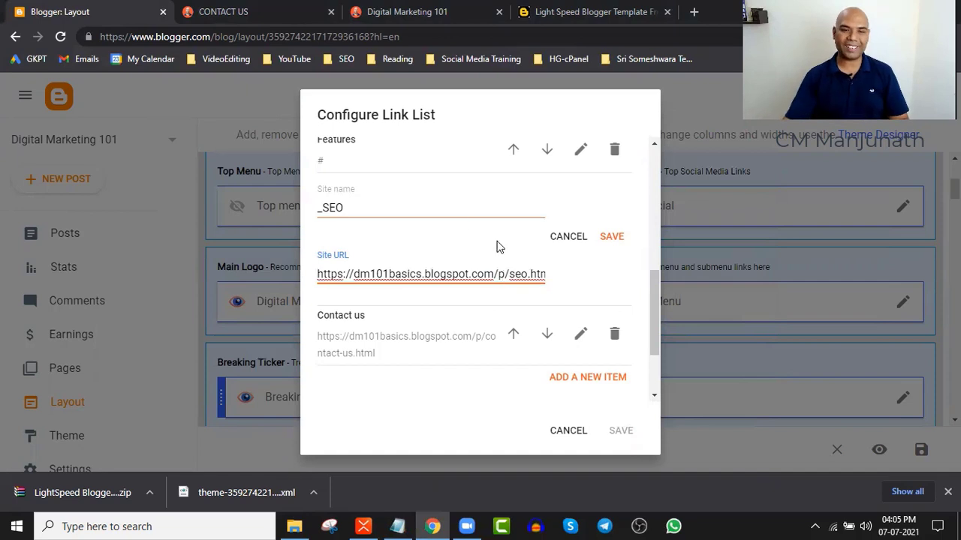
Save the edited _SEO item and the whole Main Menu link list.
scroll(339, 223, up, 1)
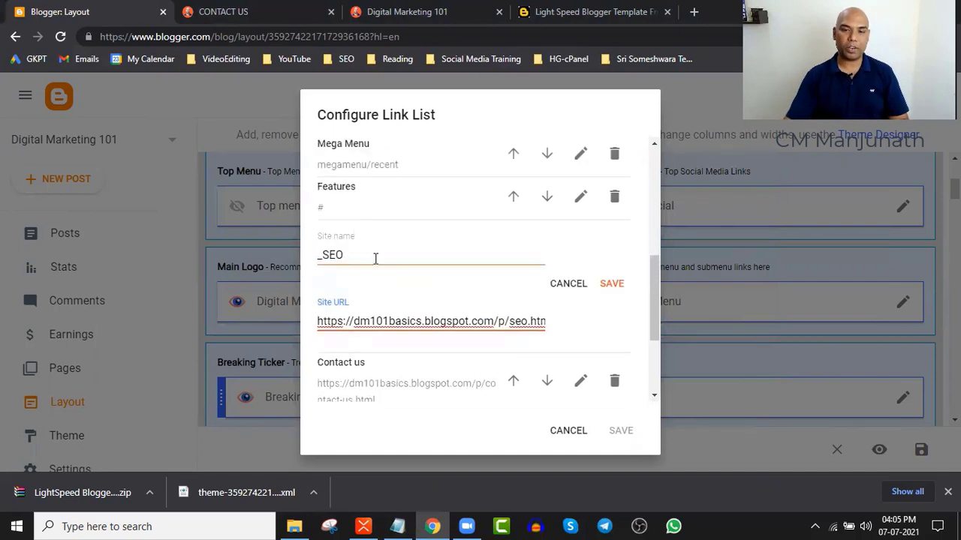
scroll(420, 285, down, 2)
click(615, 189)
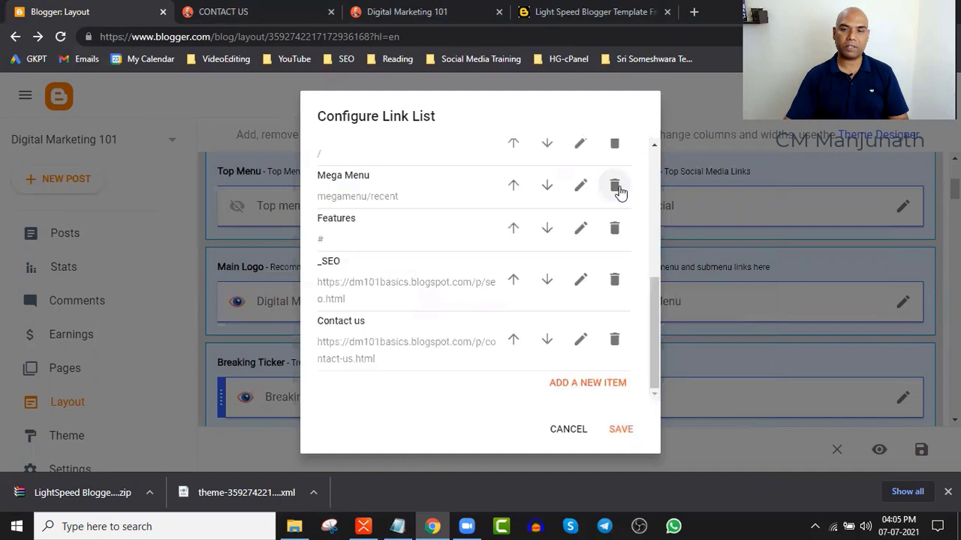
click(619, 432)
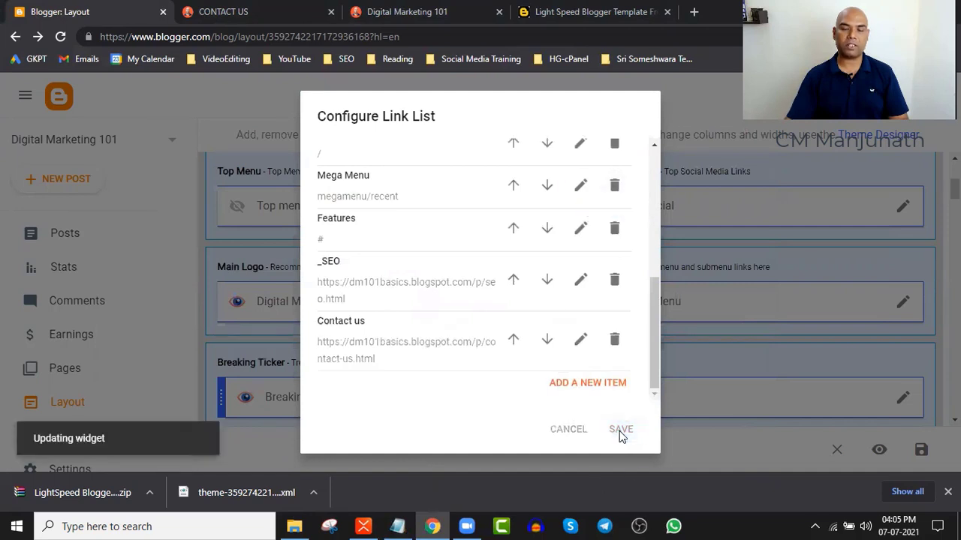
Close the CONTACT US page, reload the live blog's home page and check its Mega Menu and Features dropdowns.
click(268, 13)
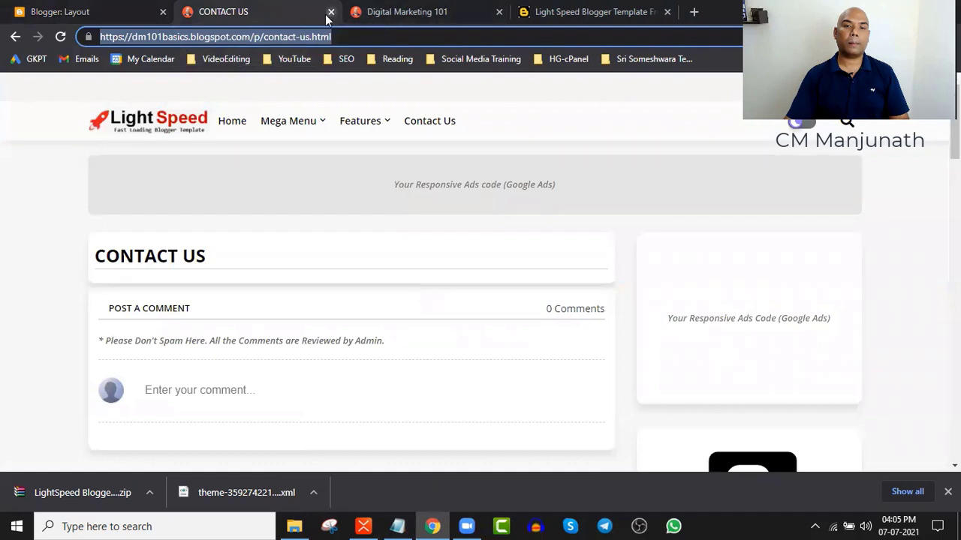
click(331, 12)
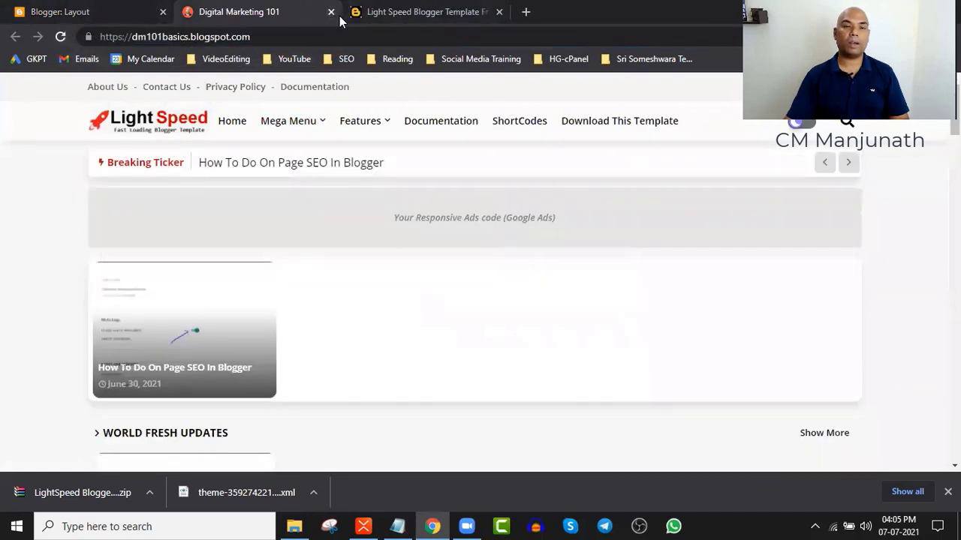
click(60, 36)
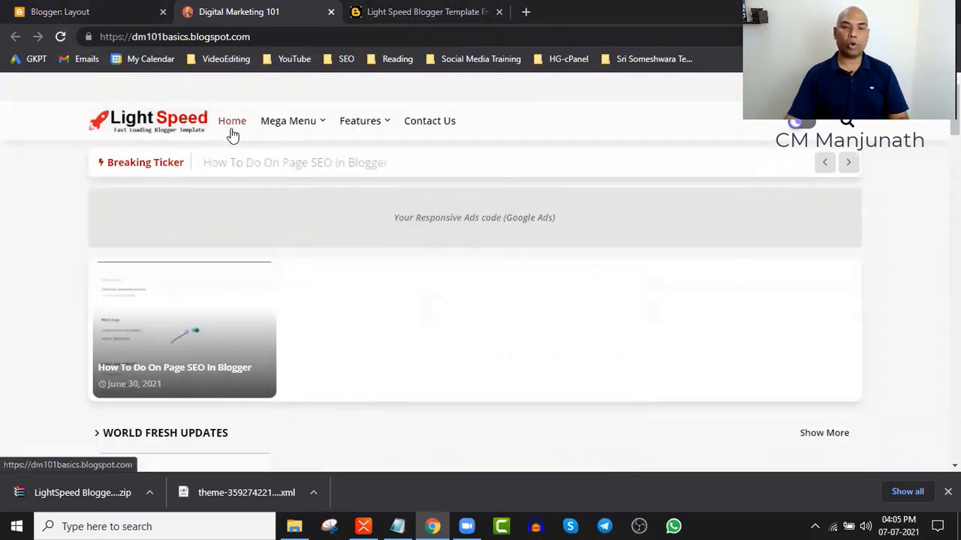
mouse_move(300, 128)
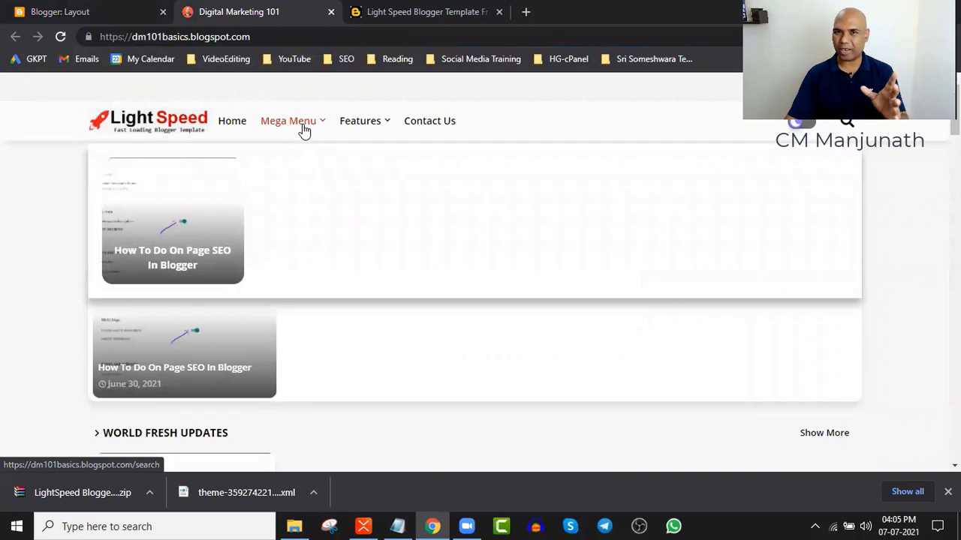
mouse_move(366, 125)
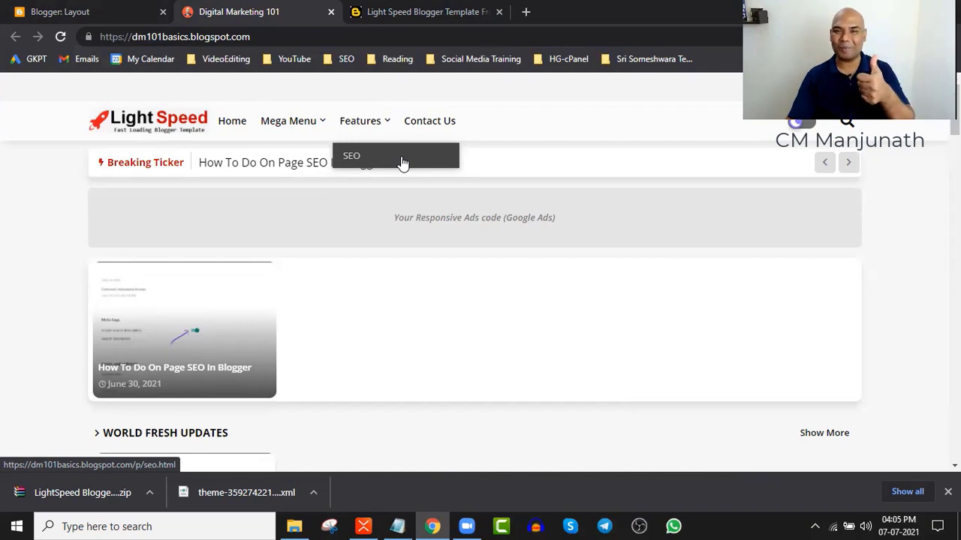
click(361, 126)
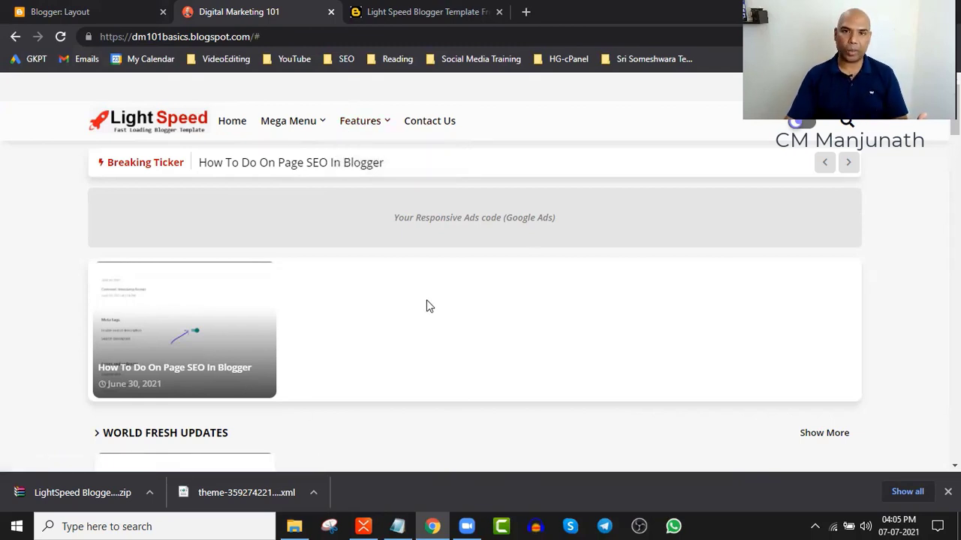
mouse_move(374, 126)
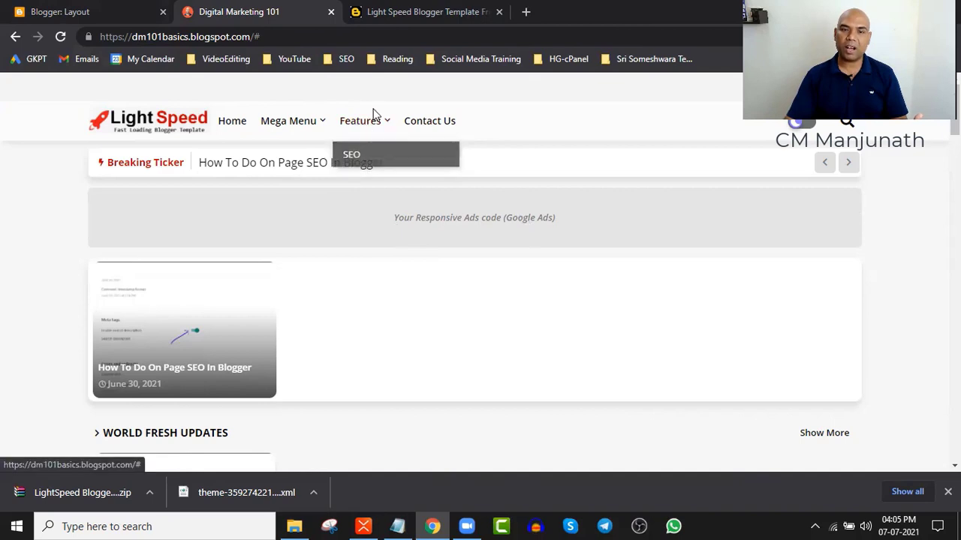
Reopen the Main Menu link list and compare its Features and _SEO items with the live blog's Features dropdown.
click(113, 9)
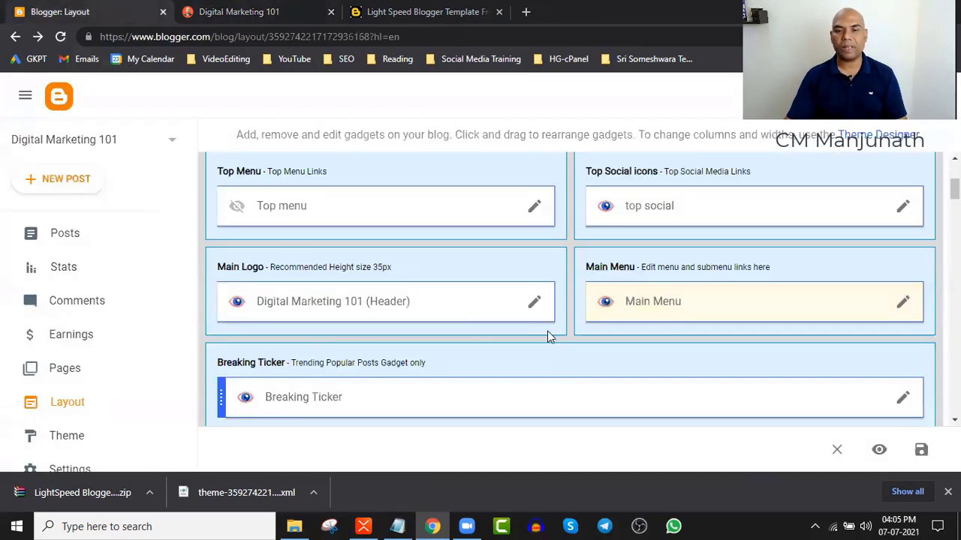
click(904, 304)
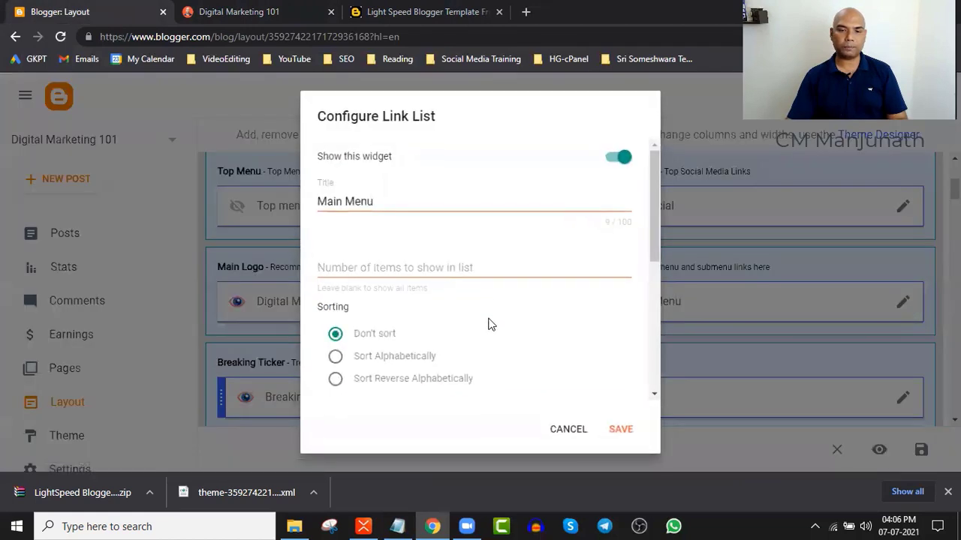
scroll(489, 325, down, 5)
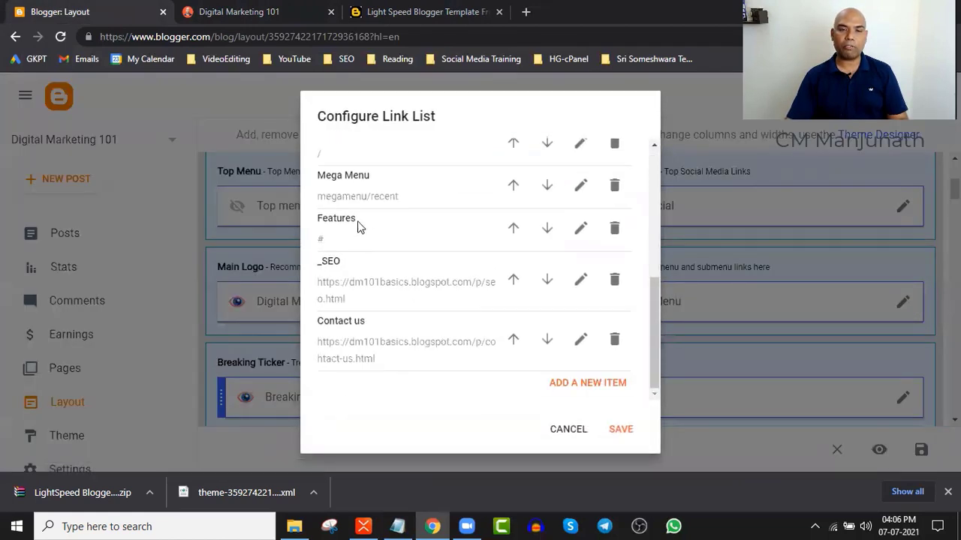
click(254, 9)
click(360, 123)
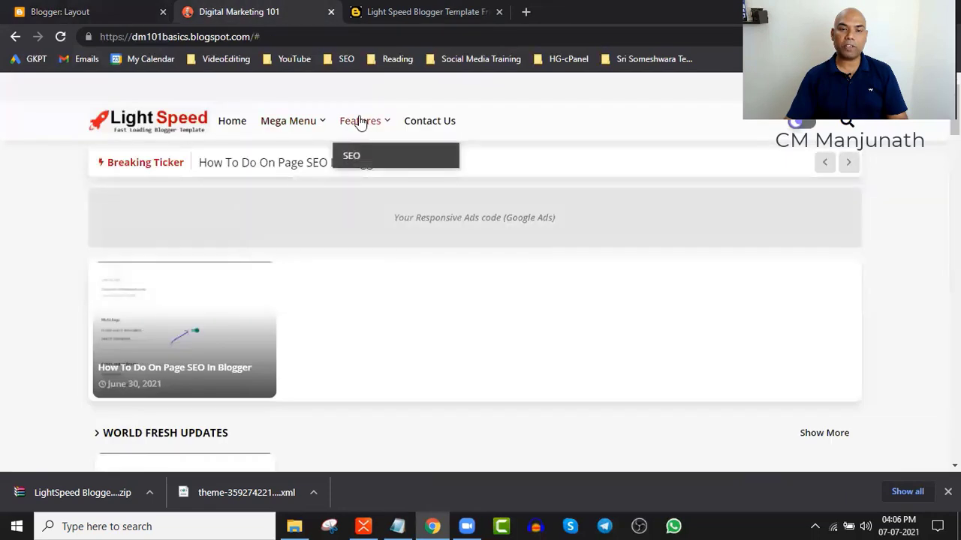
Rename the Main Menu's Features item to Digital Marketing with # as its site URL, and save the item and the link list.
click(93, 9)
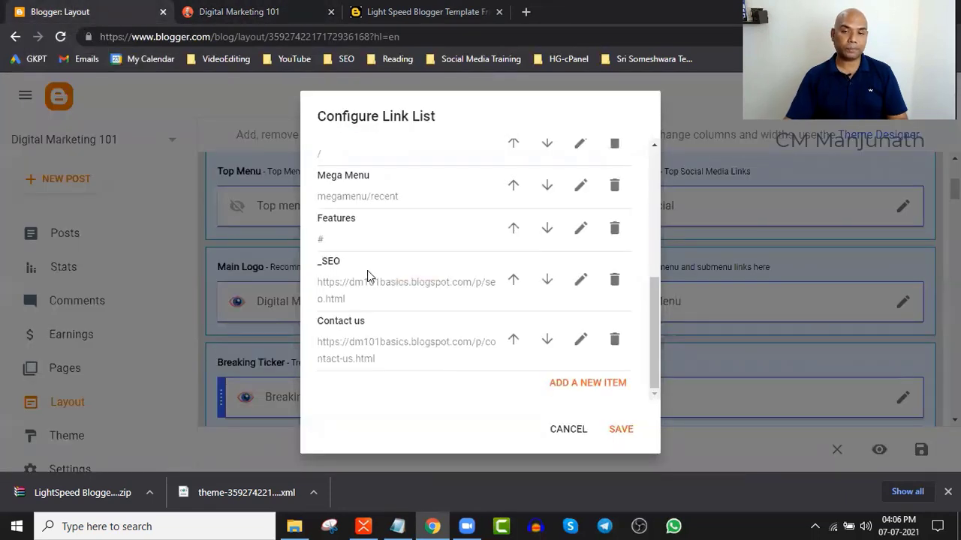
click(580, 228)
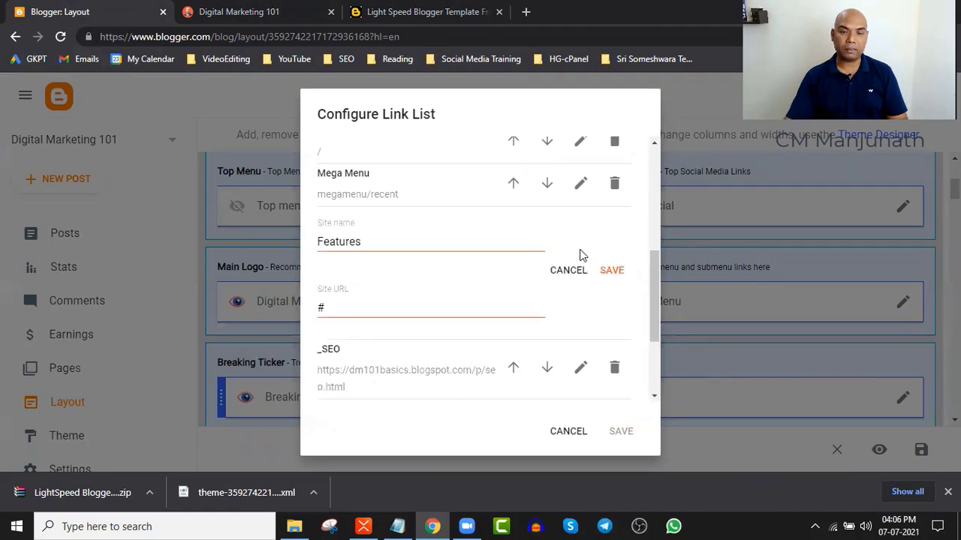
double_click(377, 235)
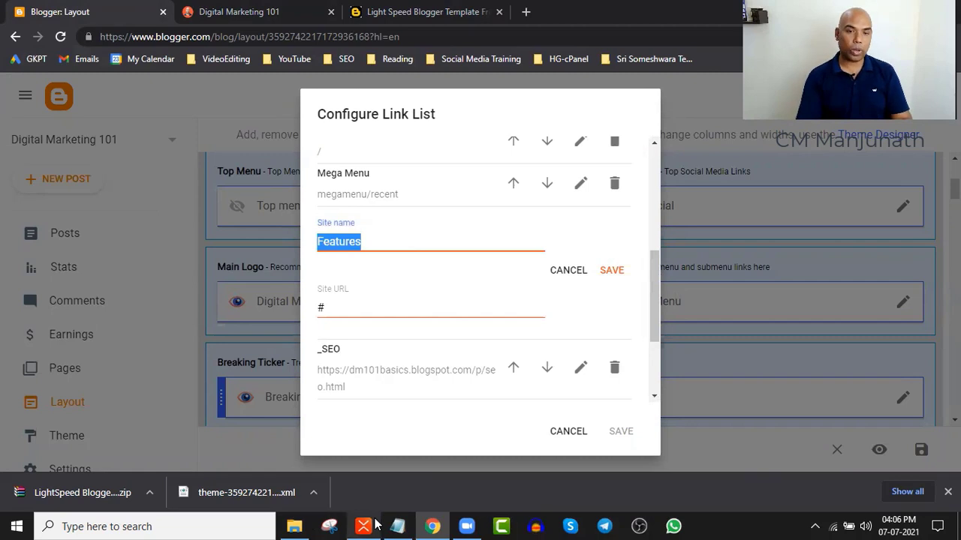
text(Digital Mmarketing)
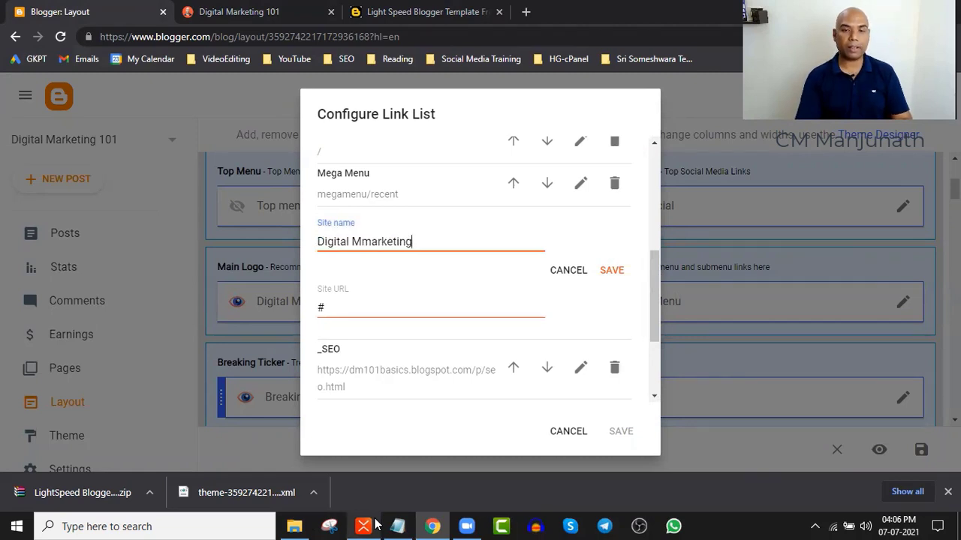
key(Home)
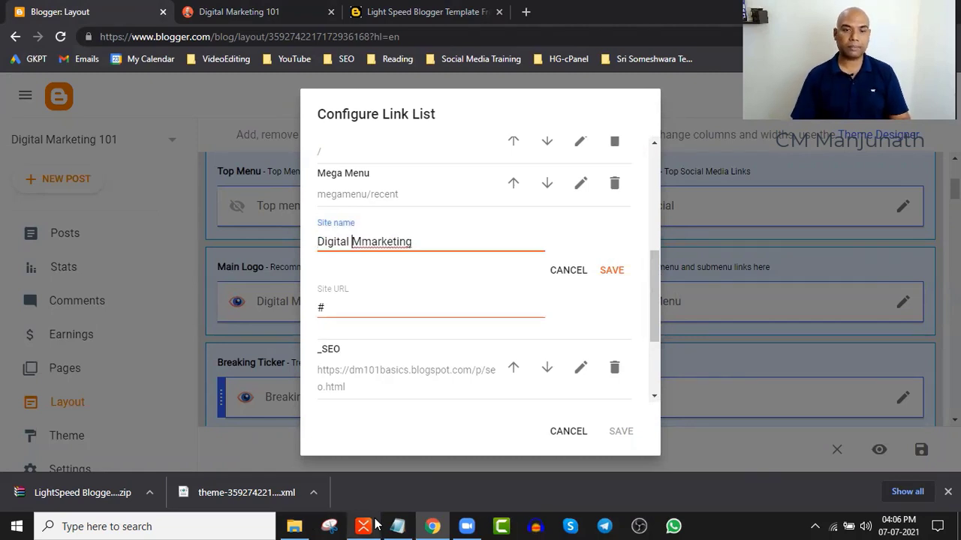
key(BackSpace)
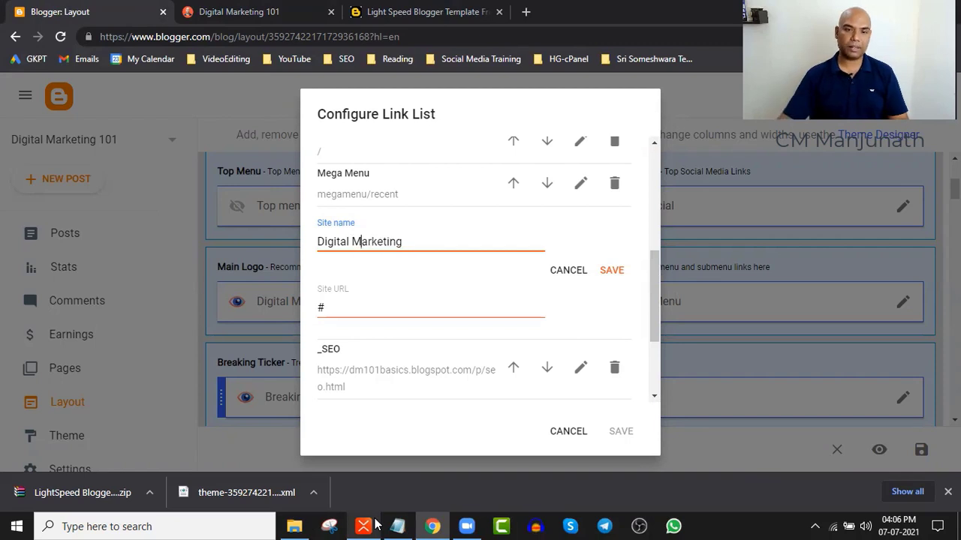
scroll(433, 337, down, 1)
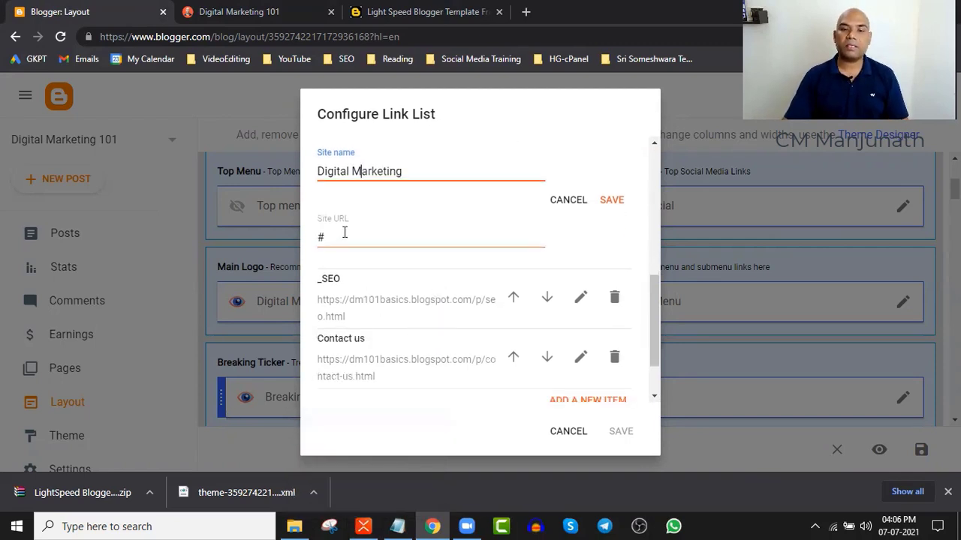
drag(335, 233, 316, 240)
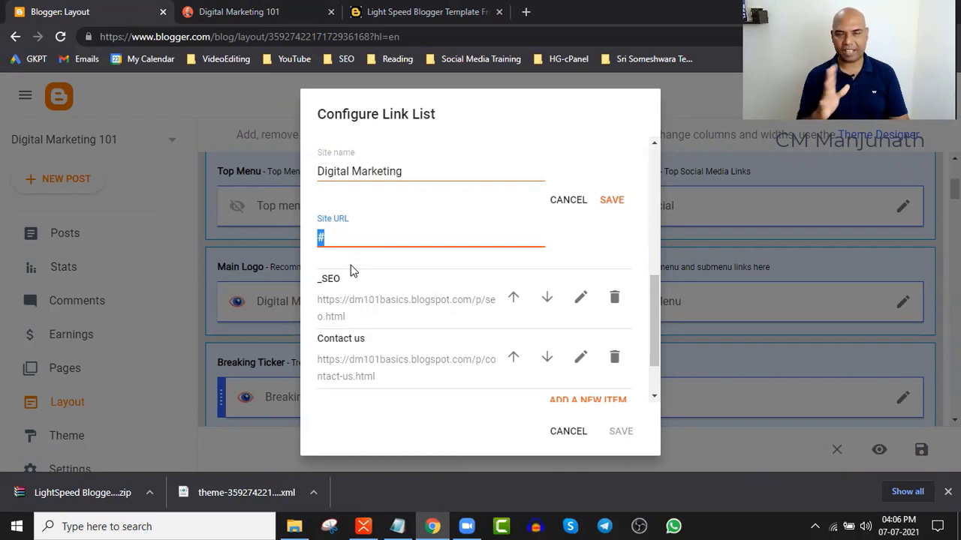
click(612, 200)
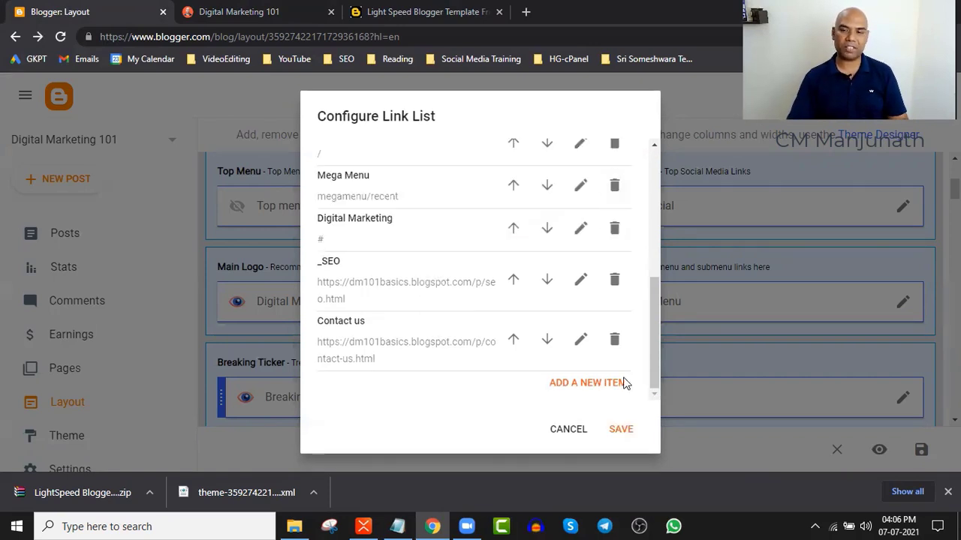
click(621, 429)
Reload the live blog and check the Digital Marketing entry in its main menu.
click(237, 13)
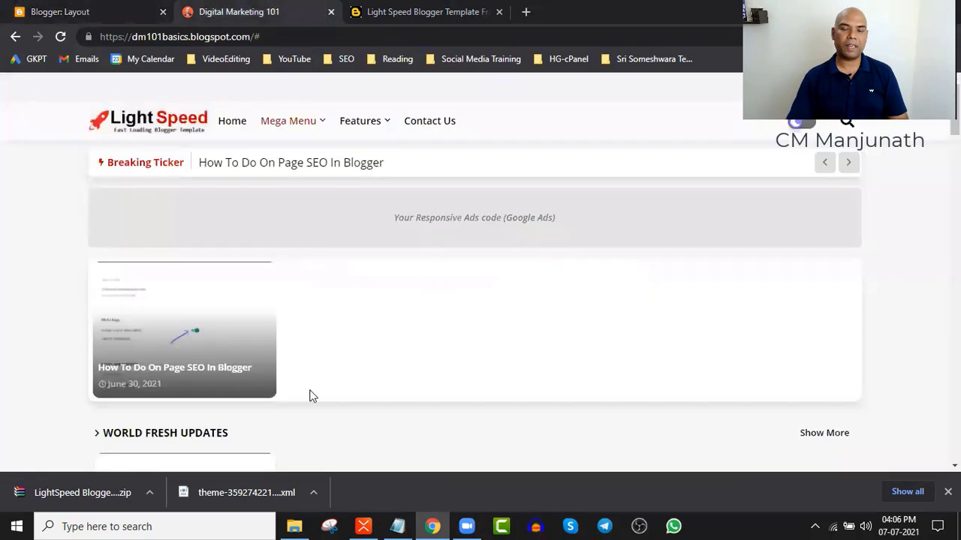
click(60, 36)
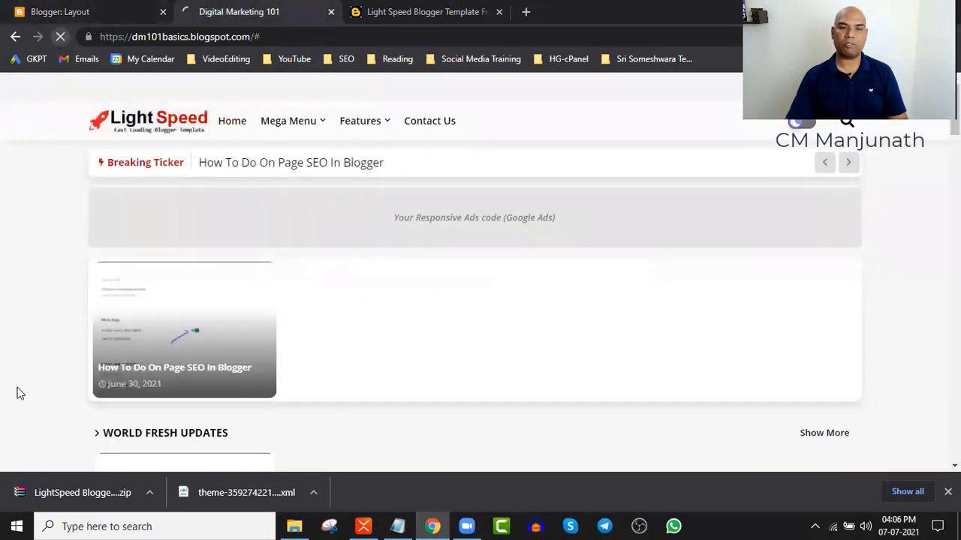
mouse_move(405, 132)
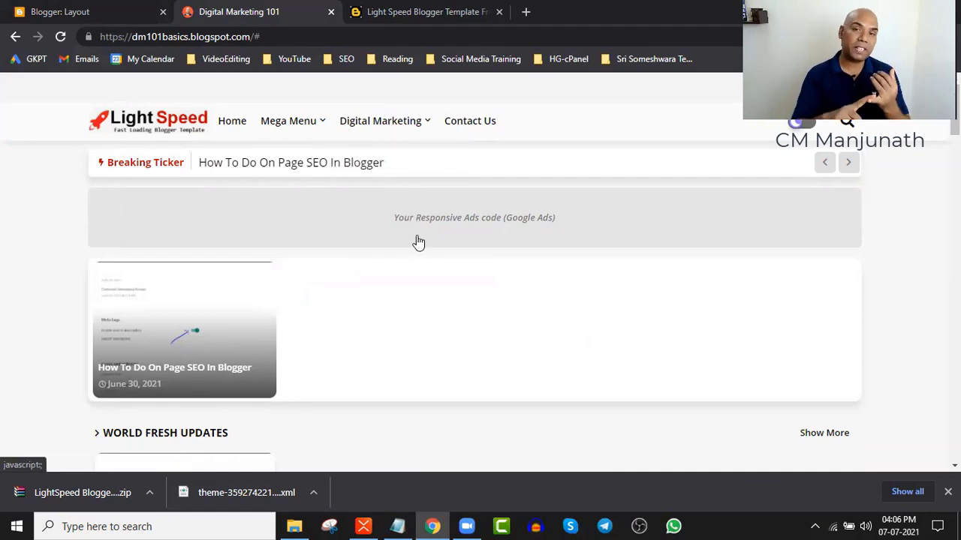
Reopen the Main Menu link list and start a new item with the site name PPC.
click(124, 9)
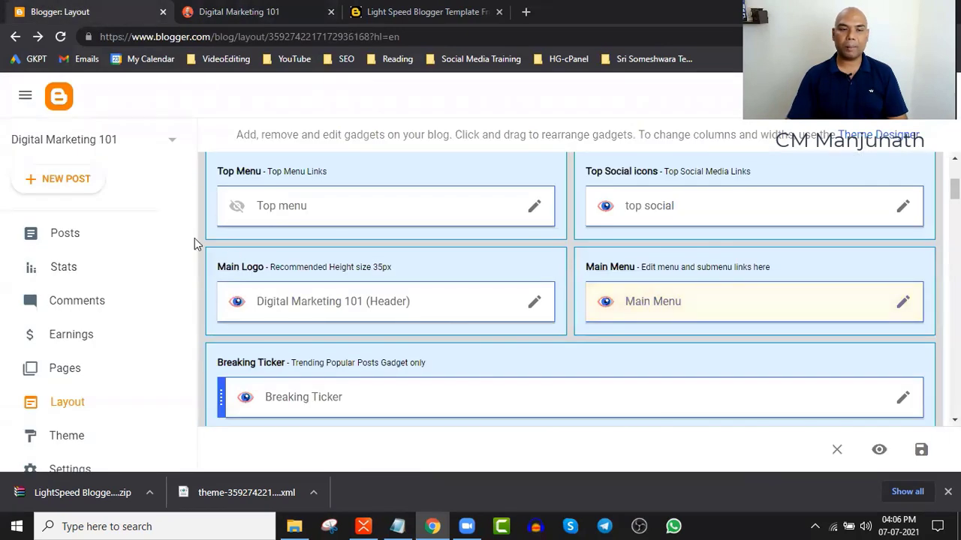
scroll(782, 304, down, 1)
click(907, 230)
scroll(499, 335, down, 2)
scroll(499, 335, down, 3)
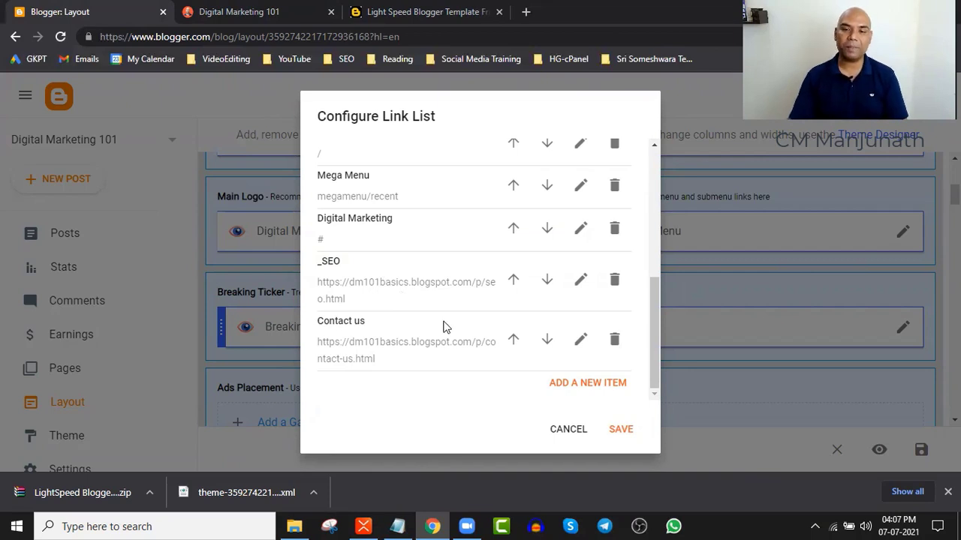
click(587, 384)
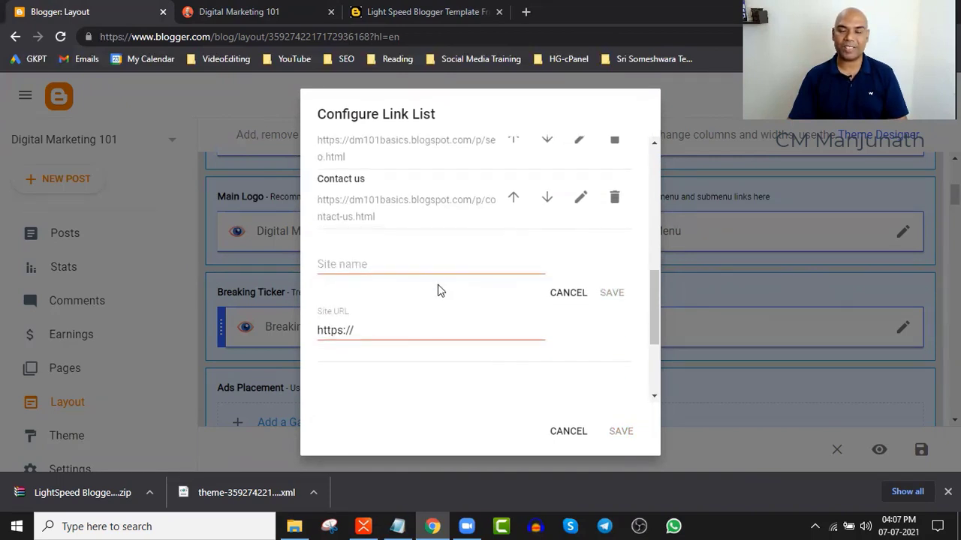
click(380, 268)
click(387, 325)
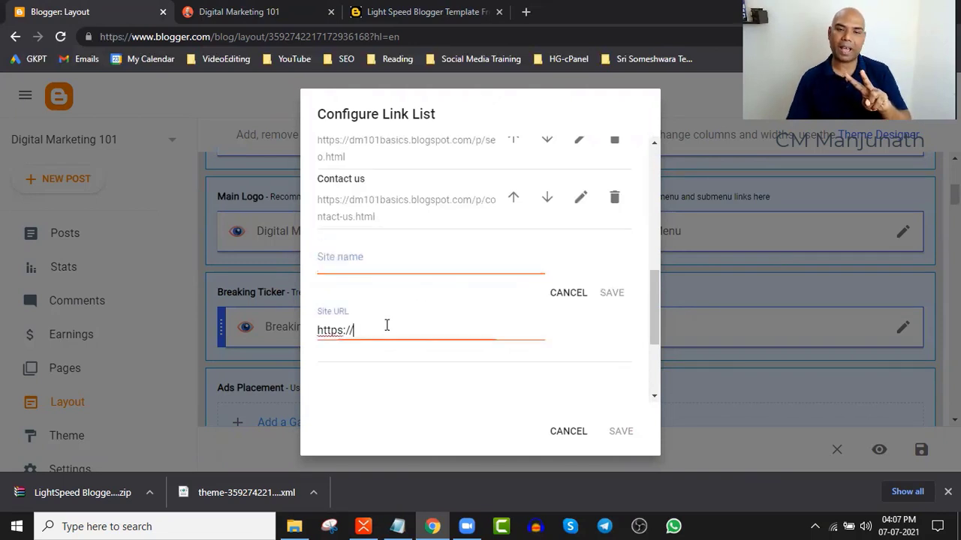
click(384, 271)
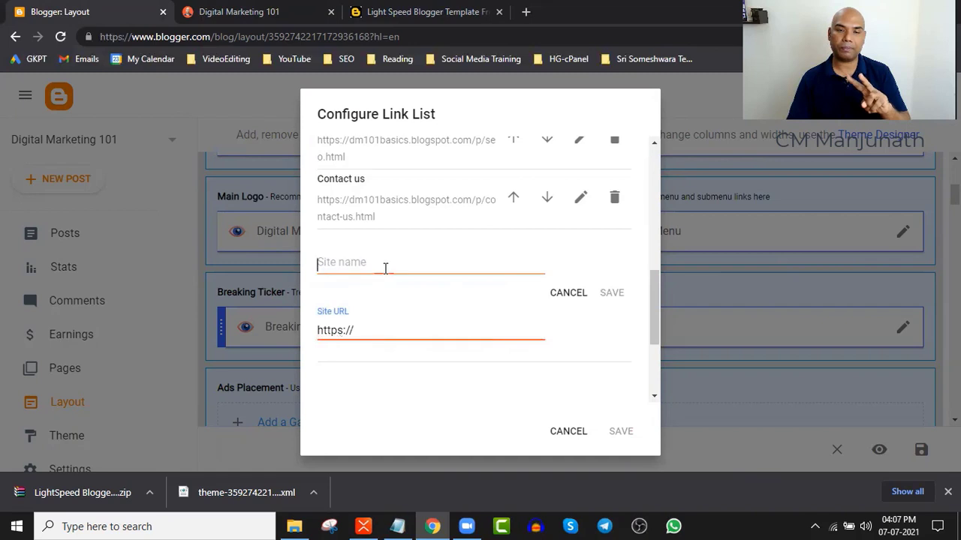
text(PPC)
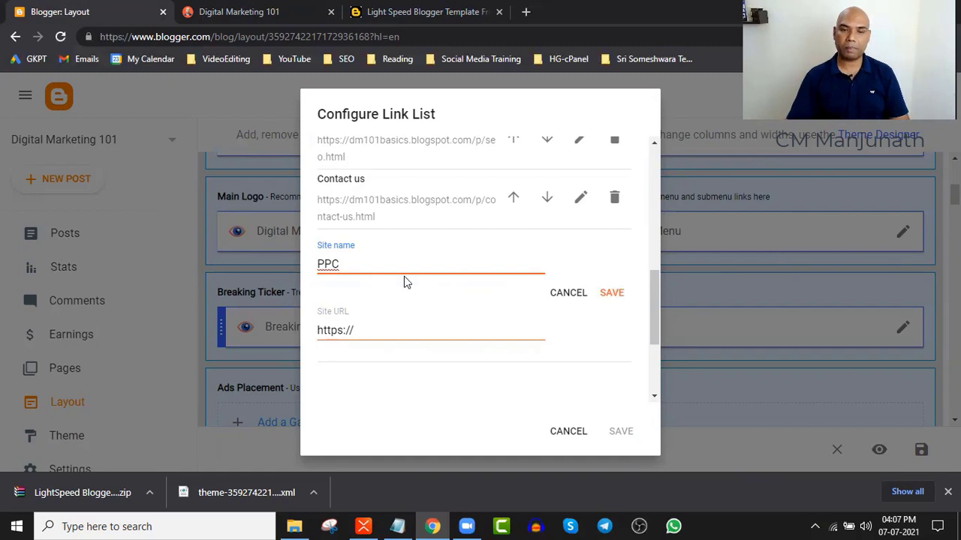
click(398, 526)
drag(210, 222, 601, 222)
key(ctrl+c)
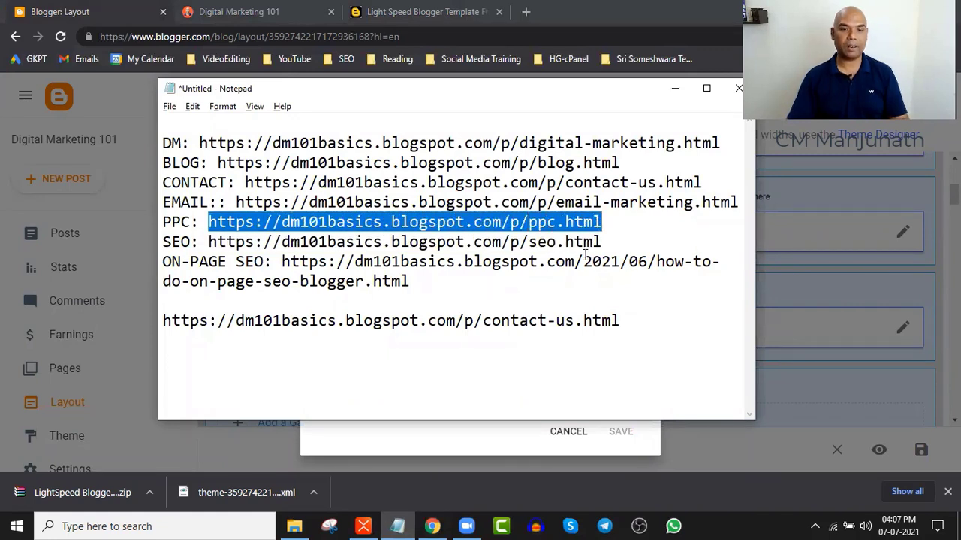
key(alt+Tab)
key(ctrl+a)
key(ctrl+v)
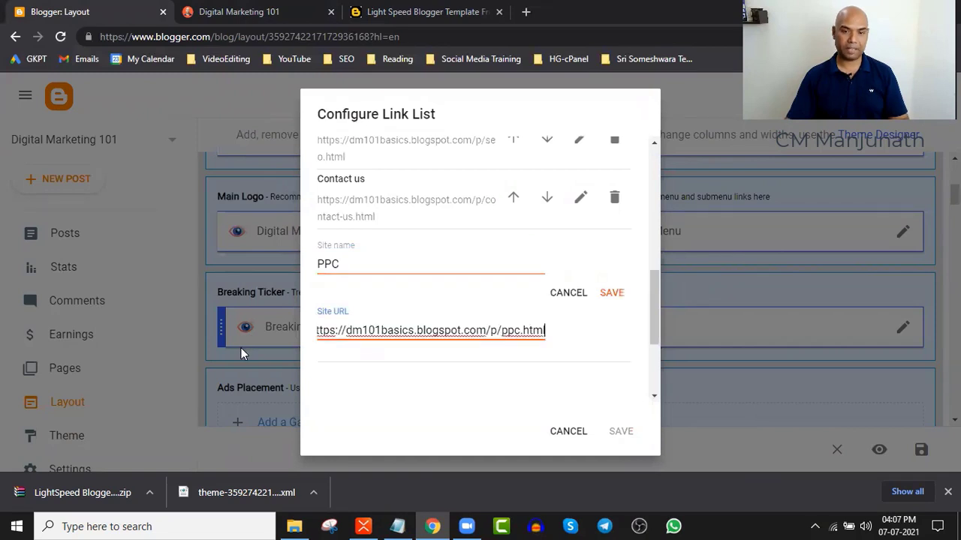
click(620, 294)
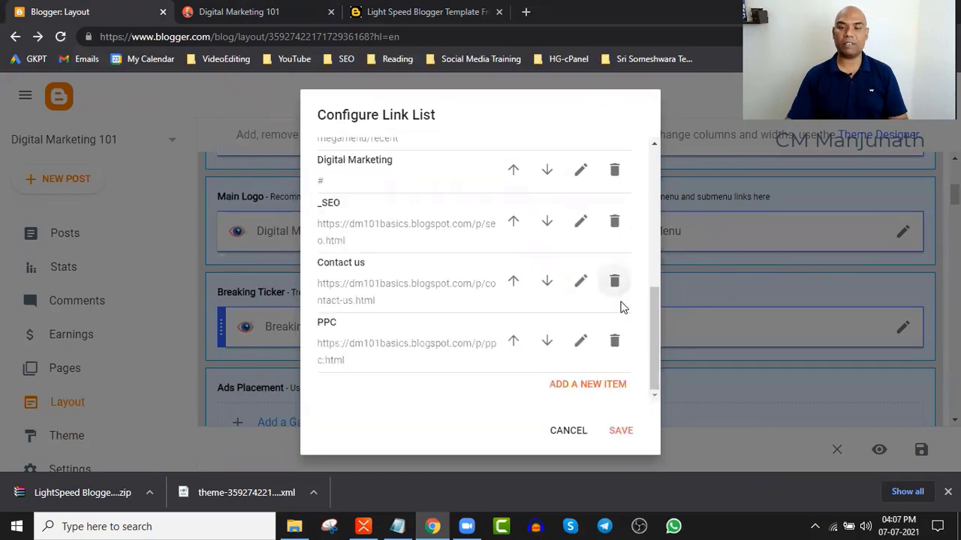
click(623, 433)
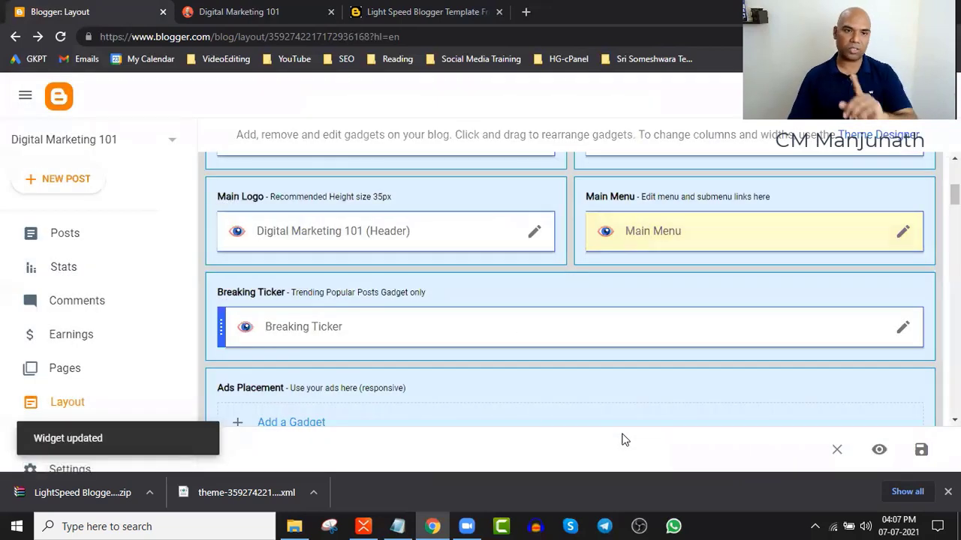
Reload the live blog and check where the PPC entry sits relative to the Digital Marketing menu.
click(276, 11)
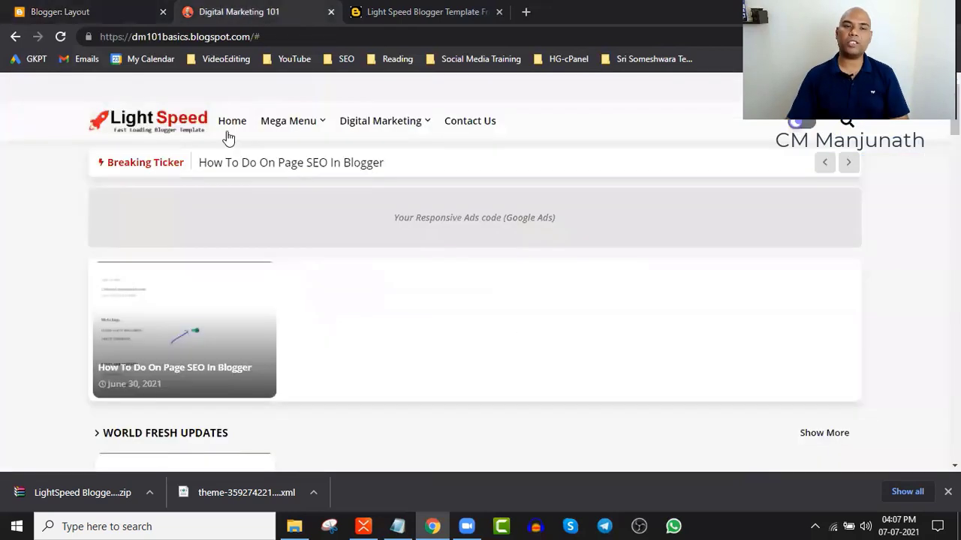
click(60, 38)
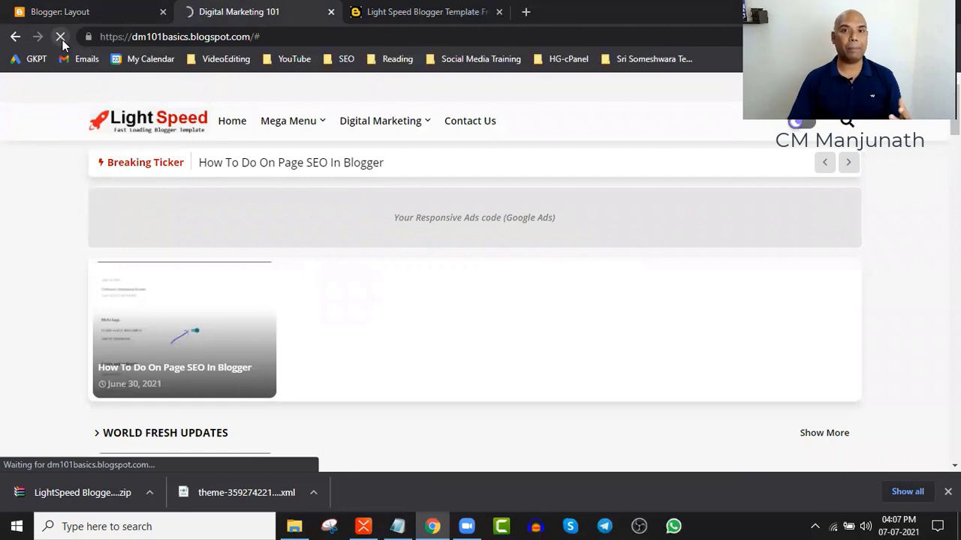
mouse_move(398, 128)
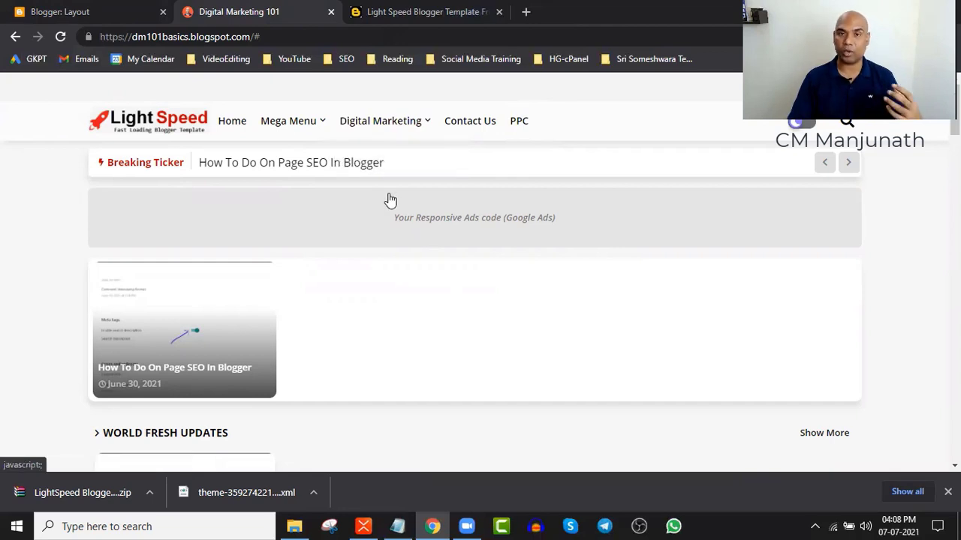
Move the PPC item up above Contact us in the Main Menu link list and save the list.
click(82, 10)
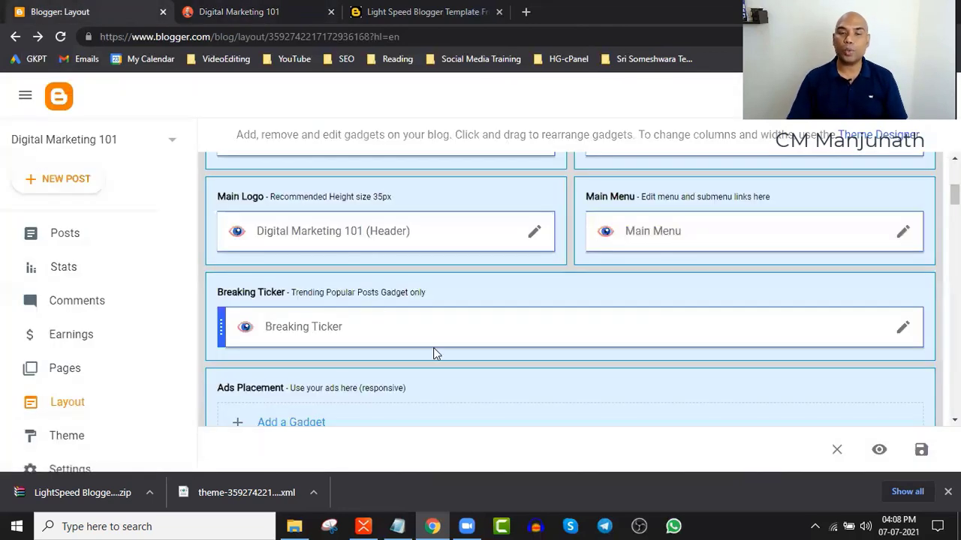
click(905, 234)
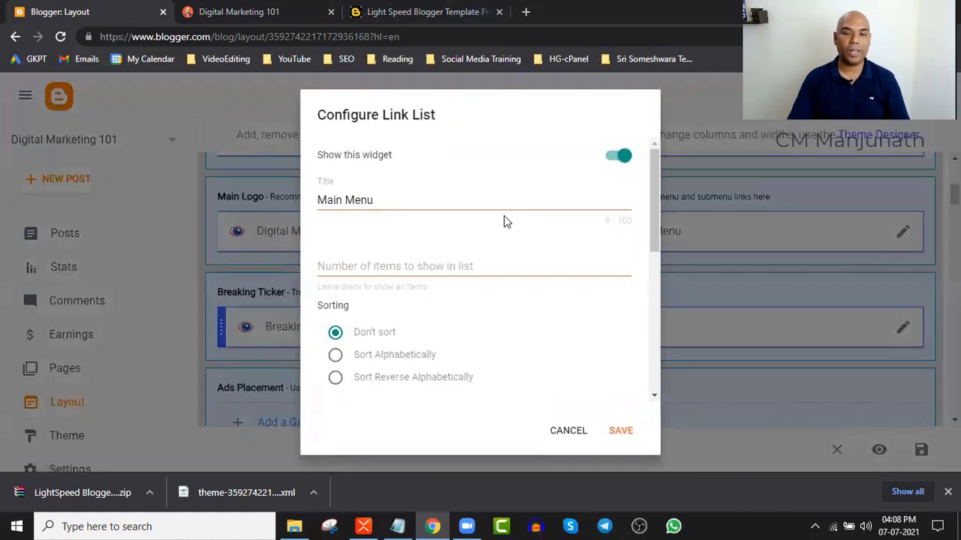
scroll(536, 258, down, 6)
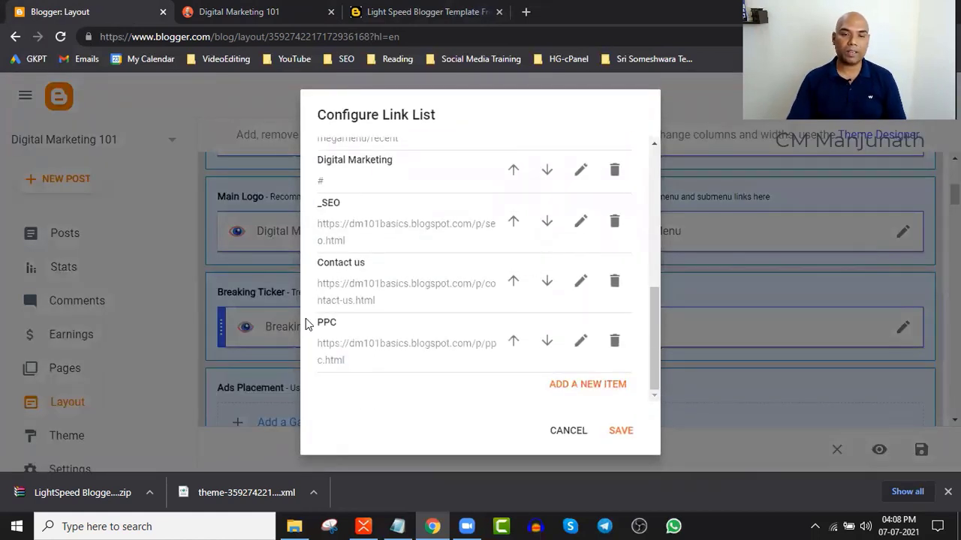
scroll(354, 298, up, 1)
scroll(379, 326, down, 1)
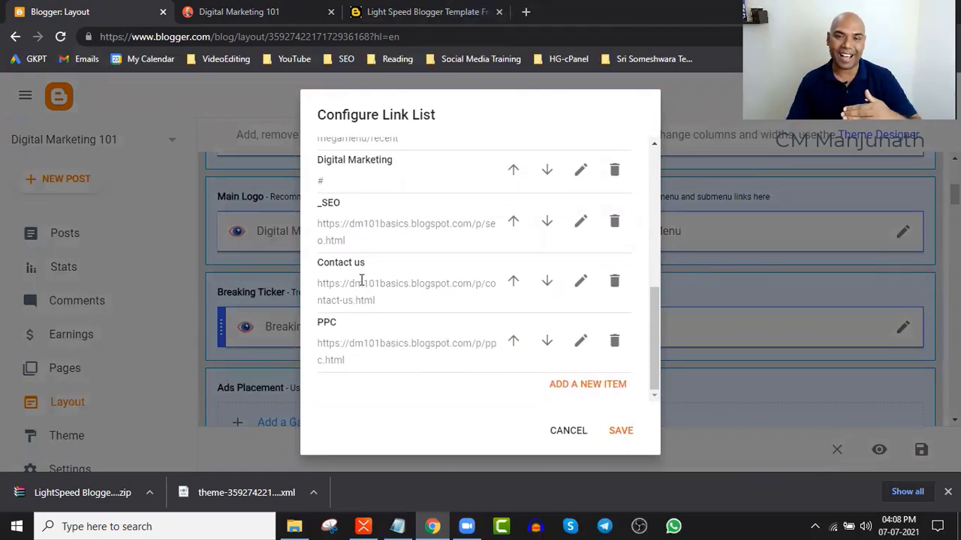
click(512, 344)
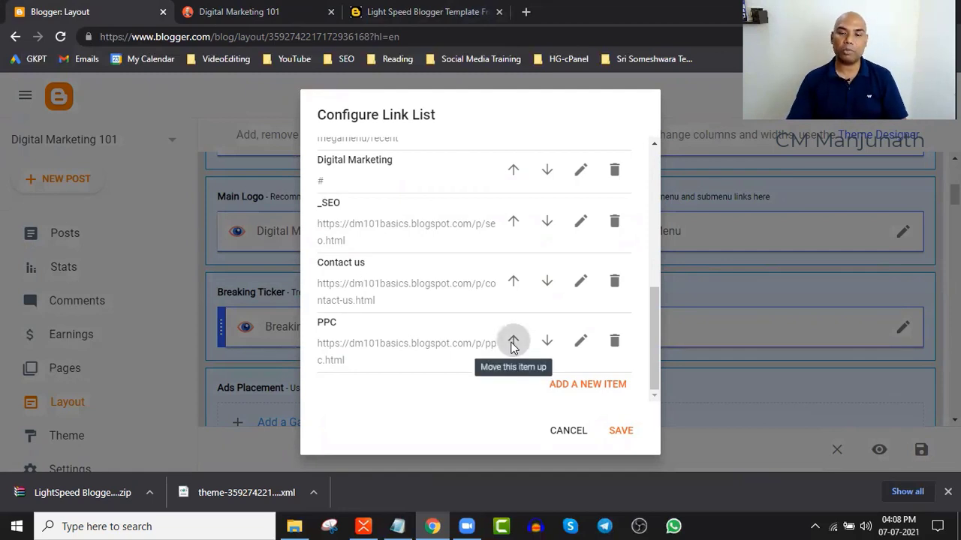
scroll(508, 327, down, 5)
scroll(506, 327, down, 2)
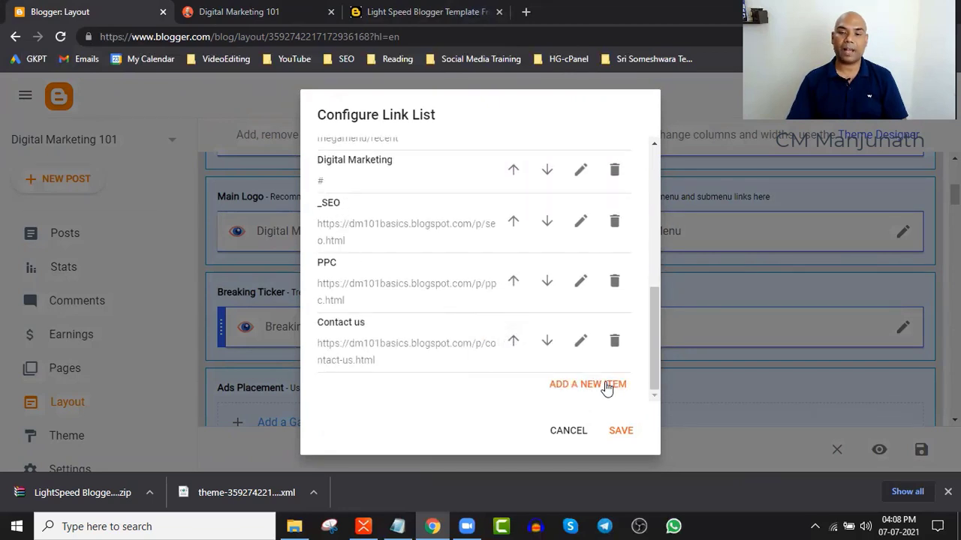
click(620, 431)
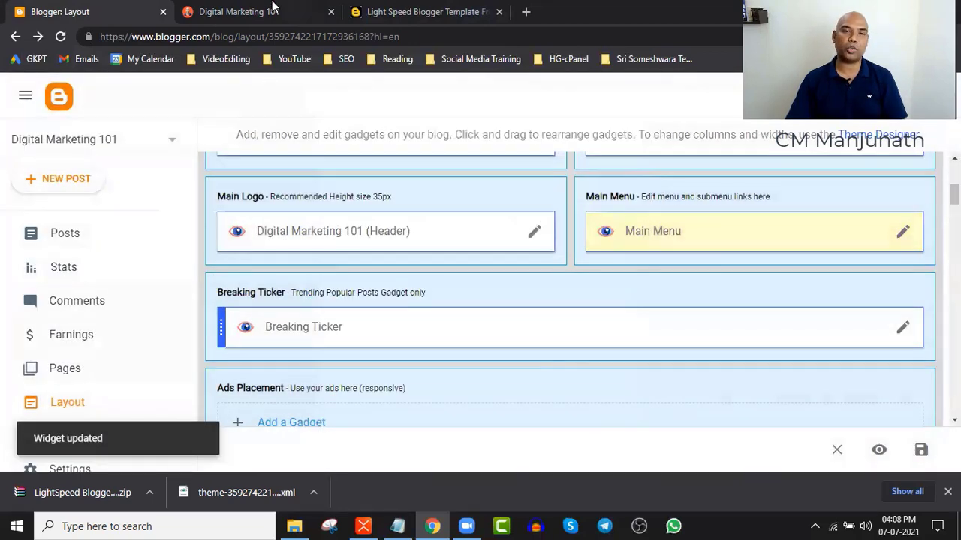
Reload the live blog and check the order of the PPC and Contact Us entries in the main menu.
click(272, 9)
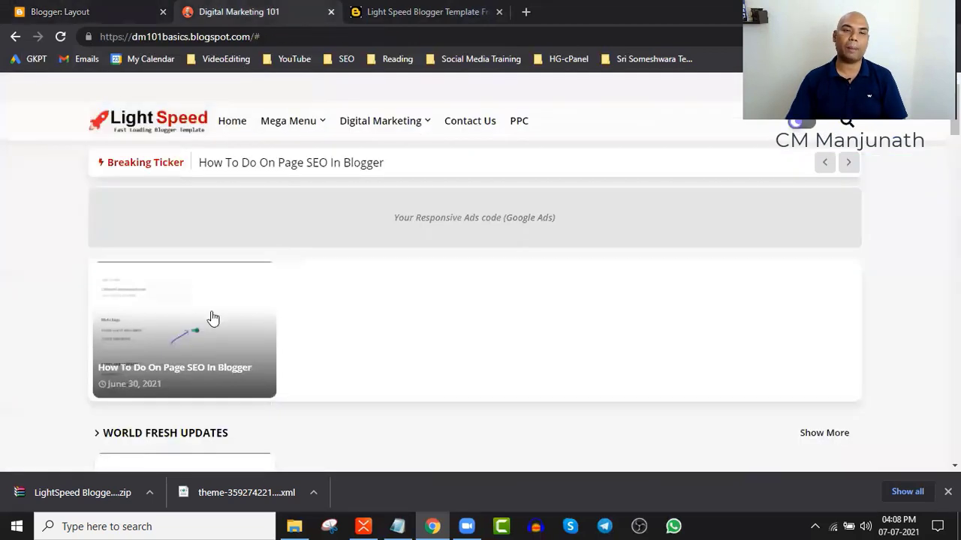
click(64, 36)
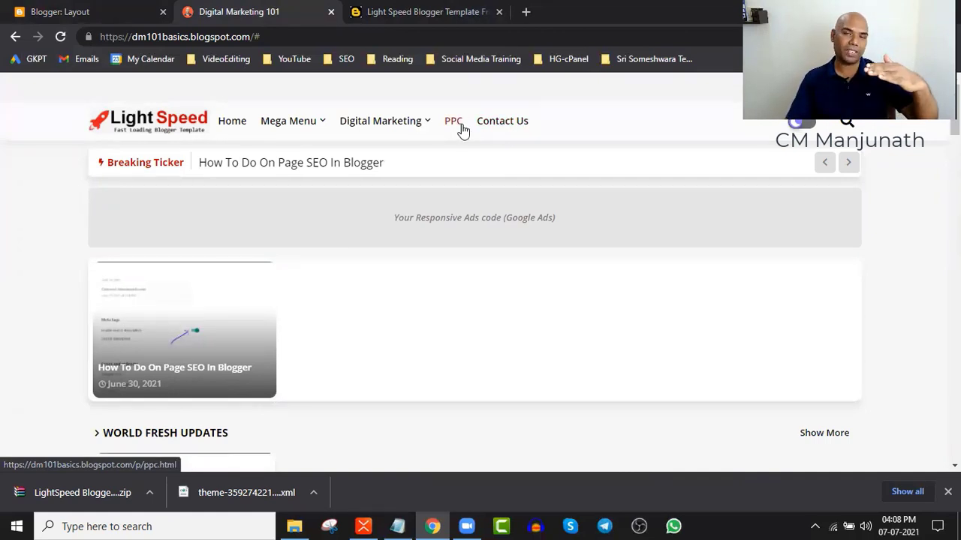
Rename the PPC item in the Main Menu link list to _PPC and save the item and the list.
click(81, 13)
click(899, 238)
scroll(631, 360, down, 6)
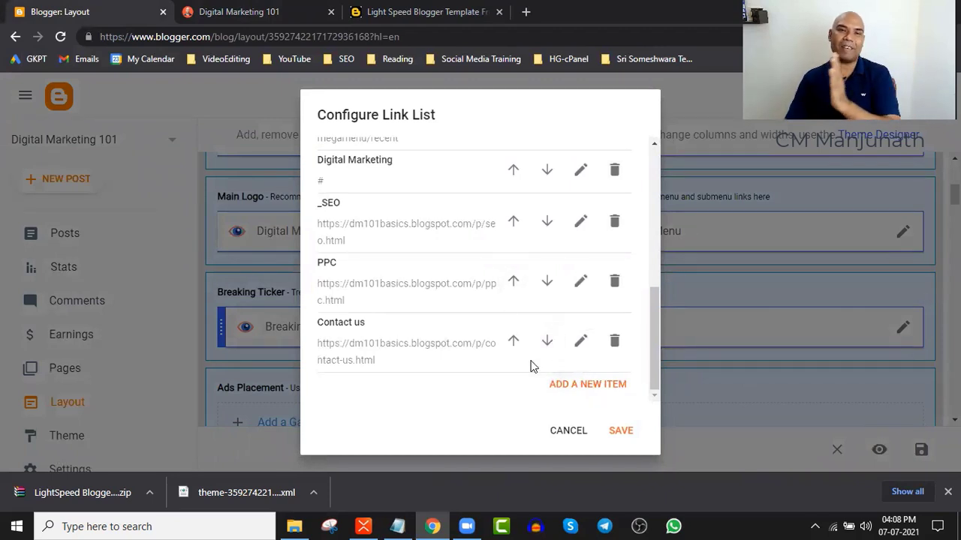
click(272, 9)
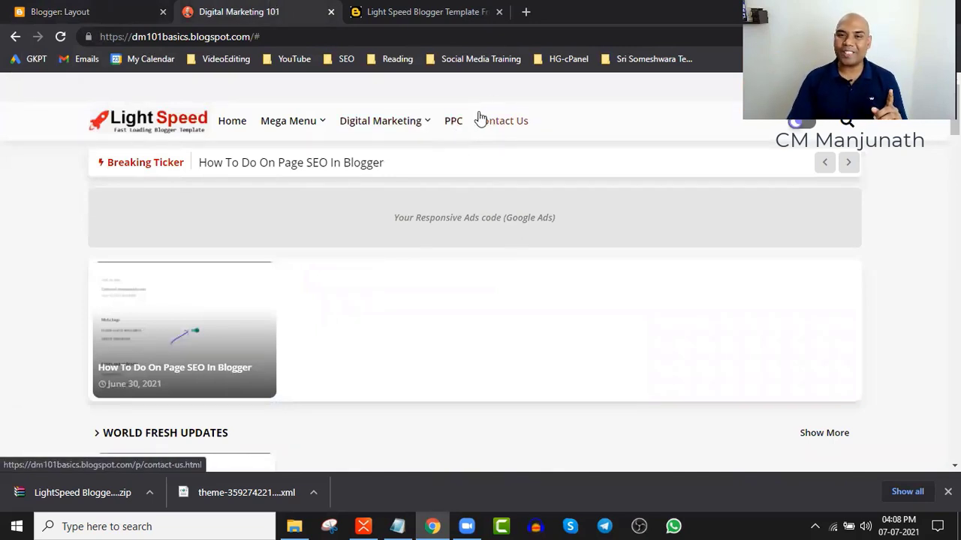
mouse_move(392, 144)
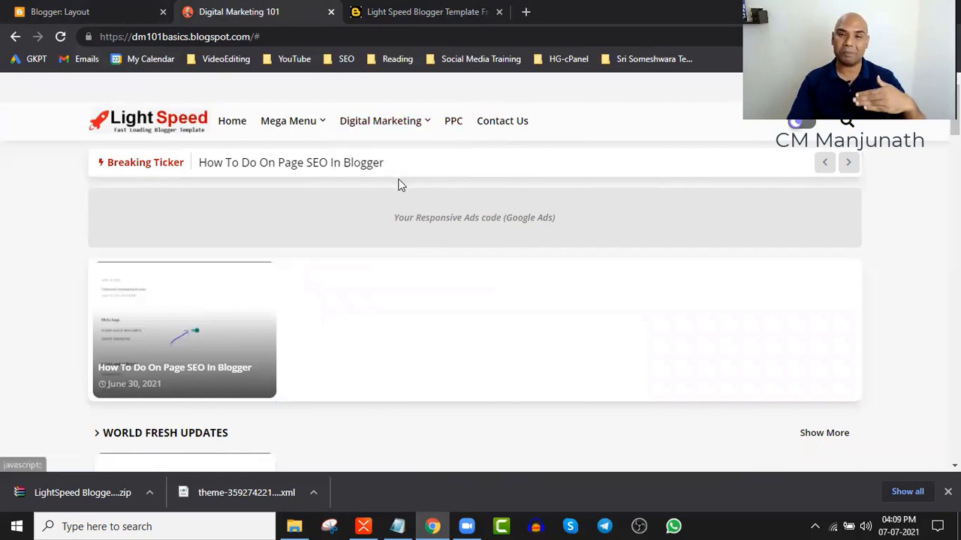
click(137, 9)
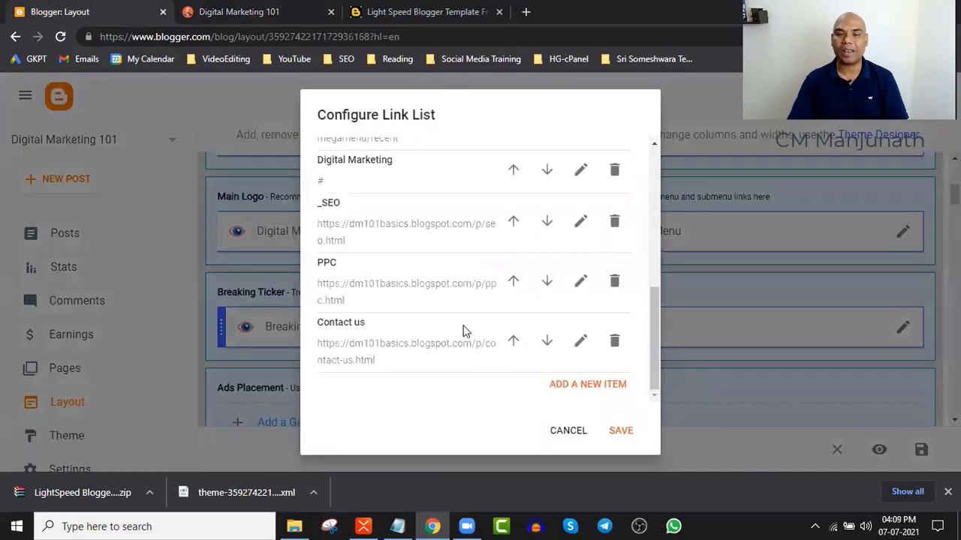
click(579, 284)
click(319, 289)
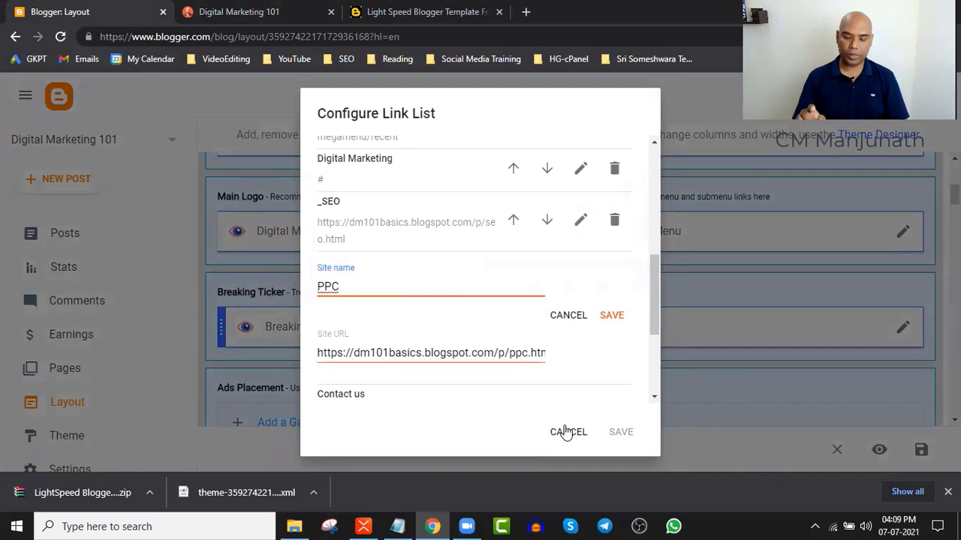
text(_)
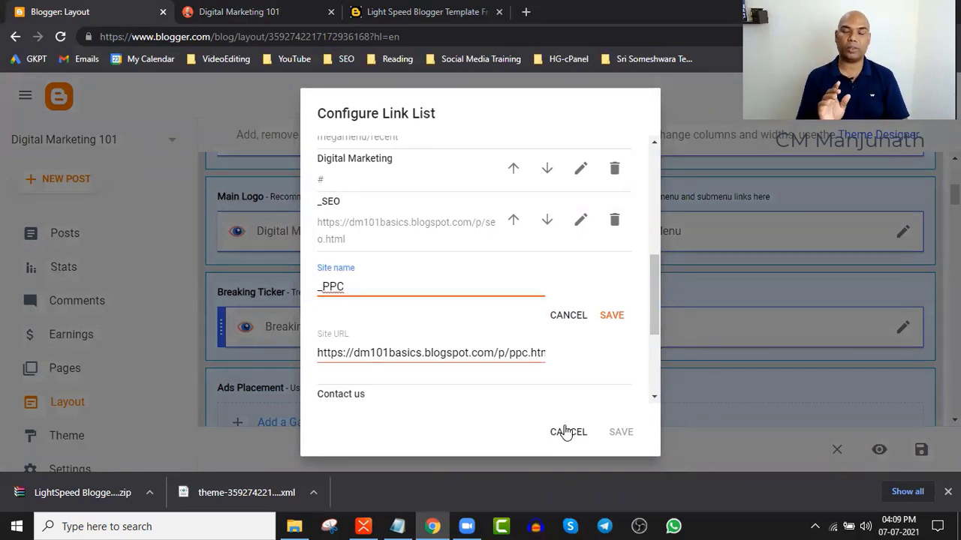
scroll(456, 328, up, 2)
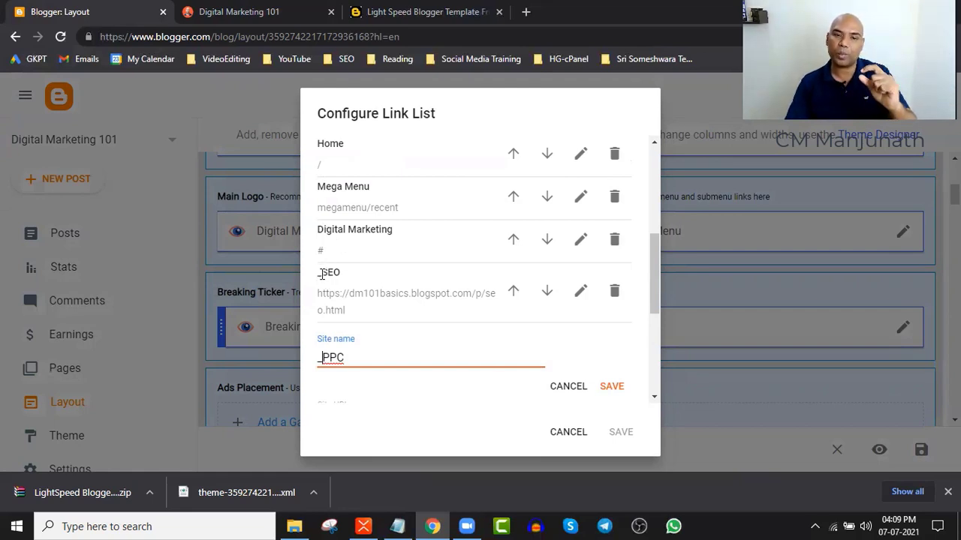
click(612, 386)
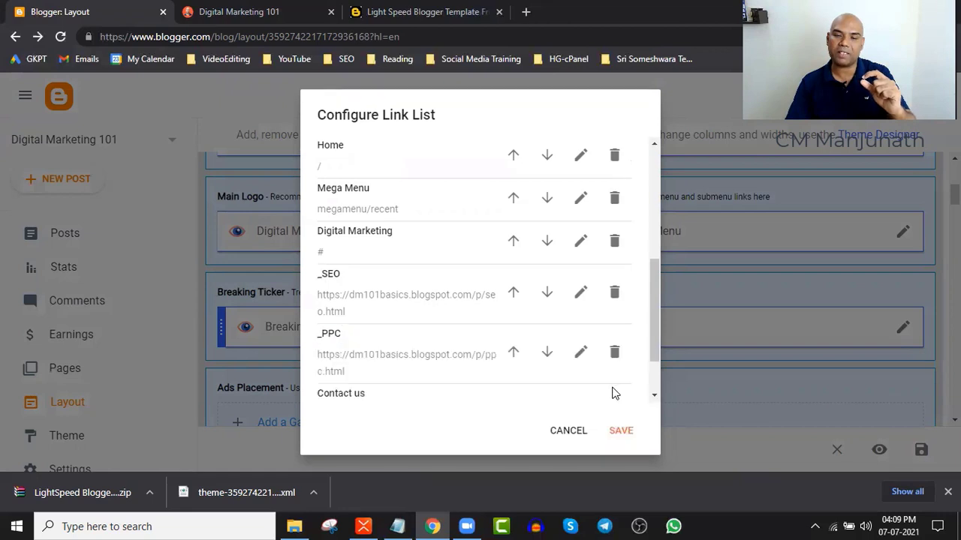
click(617, 432)
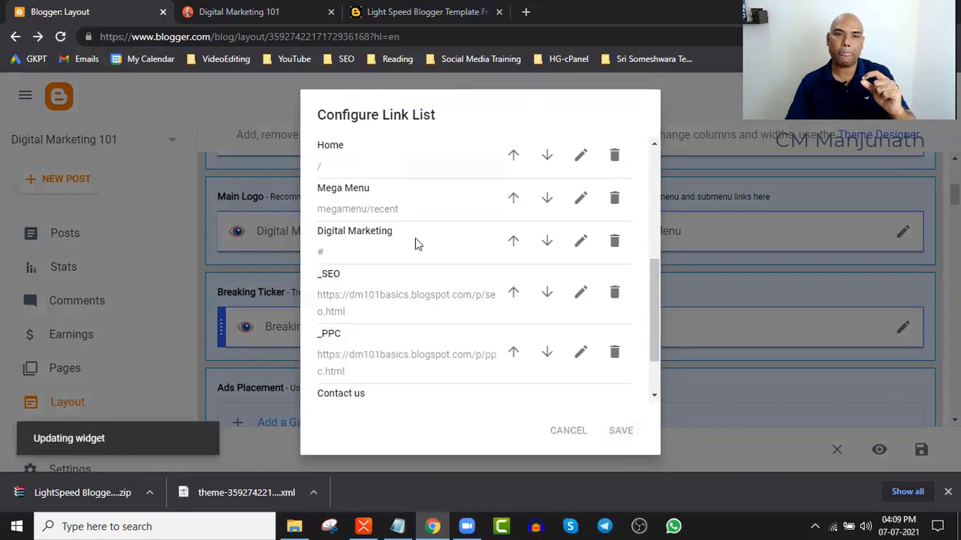
Reload the live blog and check the Digital Marketing submenu for the PPC entry.
click(230, 9)
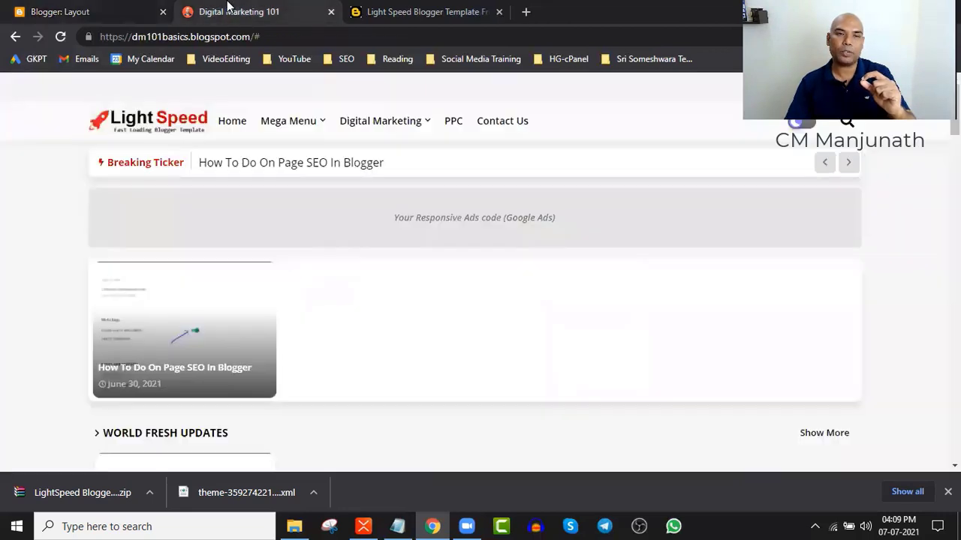
click(61, 36)
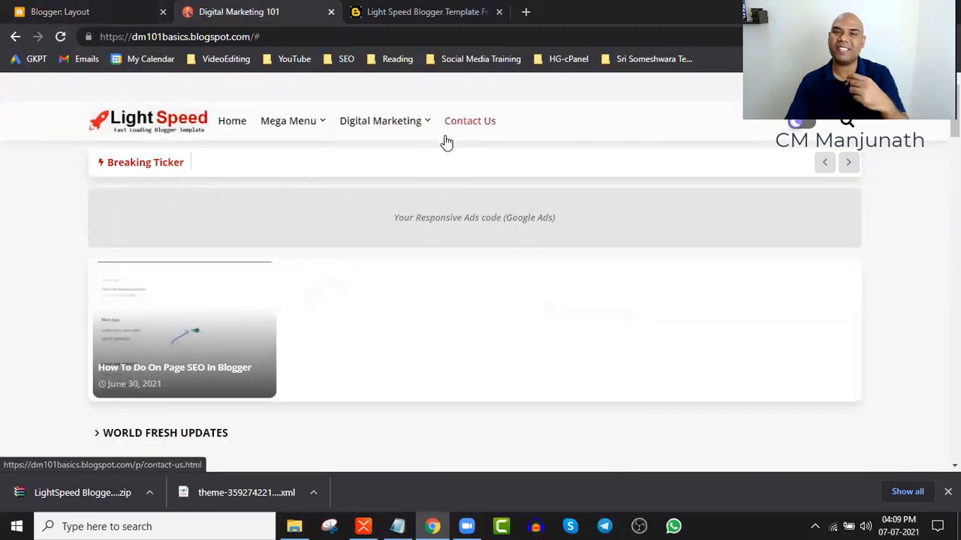
mouse_move(417, 129)
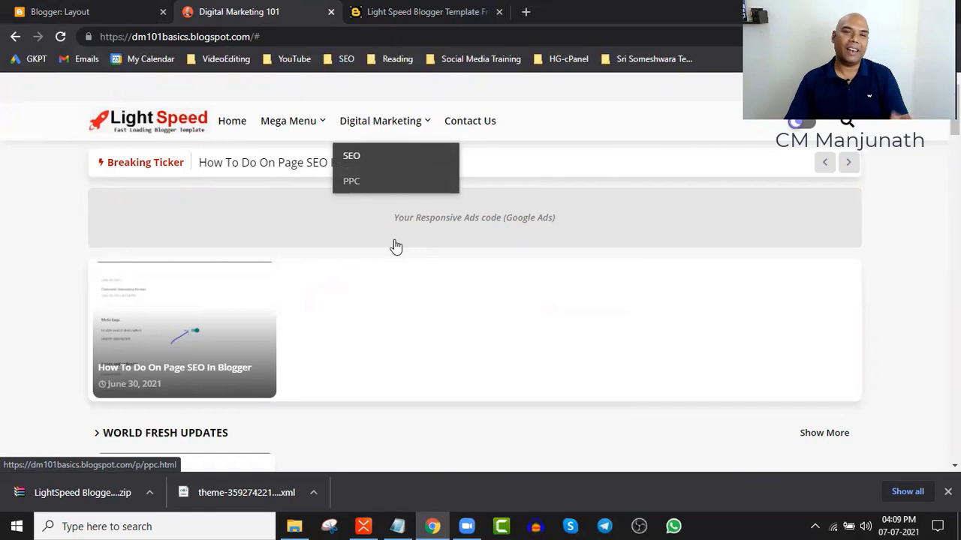
Add a new item to the Main Menu link list with the site name Email Marketing.
click(66, 9)
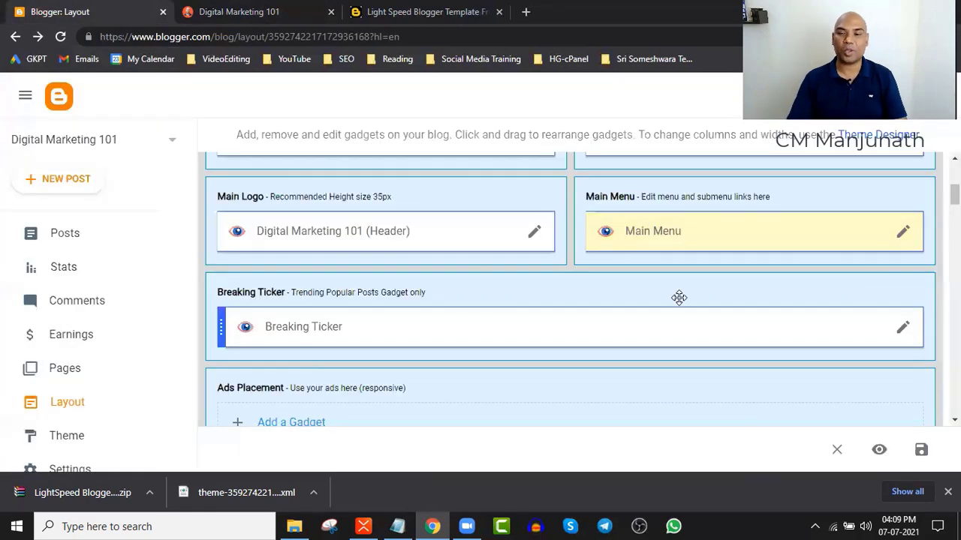
click(902, 231)
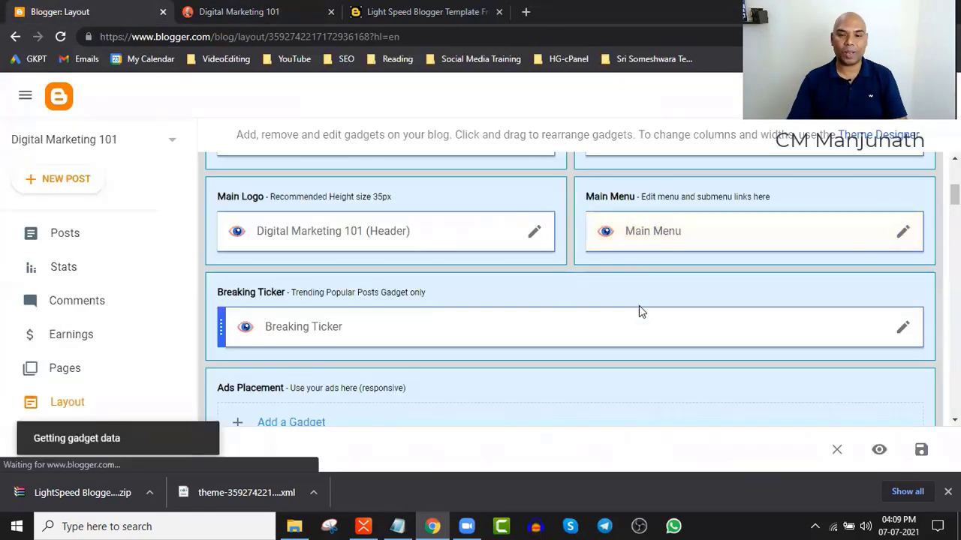
scroll(637, 315, down, 8)
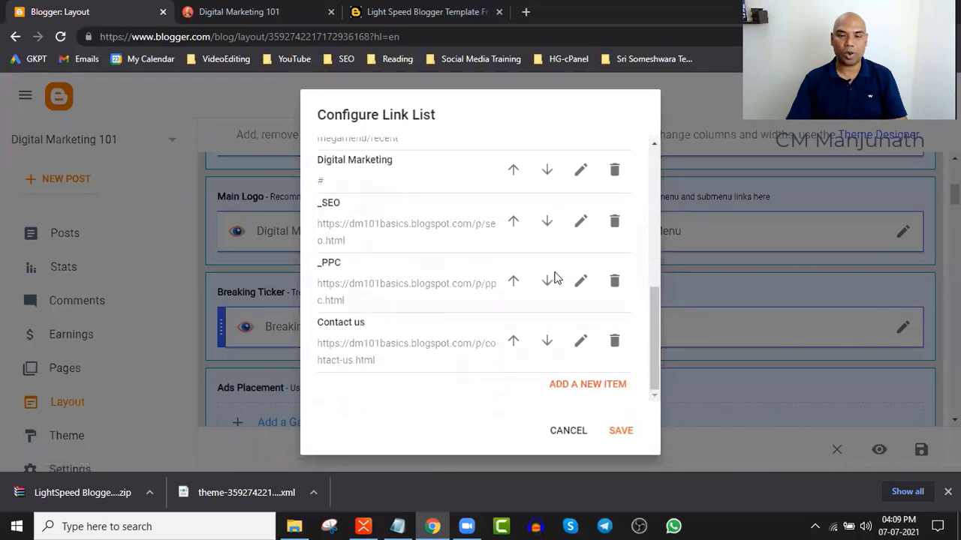
click(572, 392)
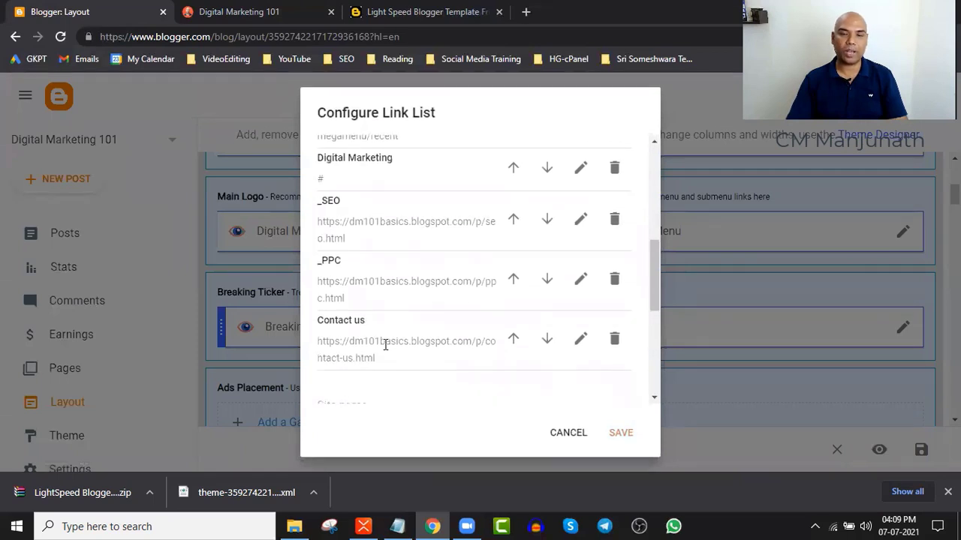
scroll(423, 369, down, 3)
click(367, 214)
text(eM)
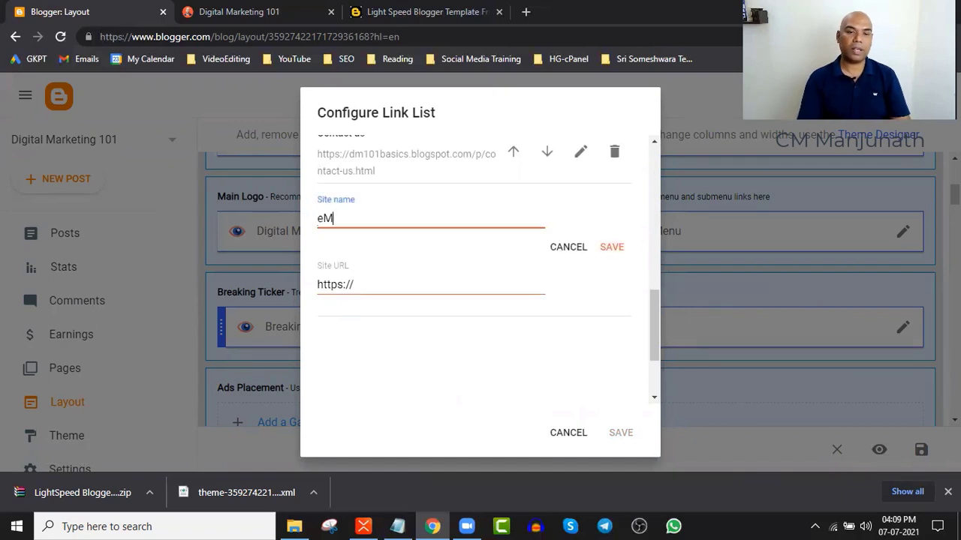
text(Email Marketing)
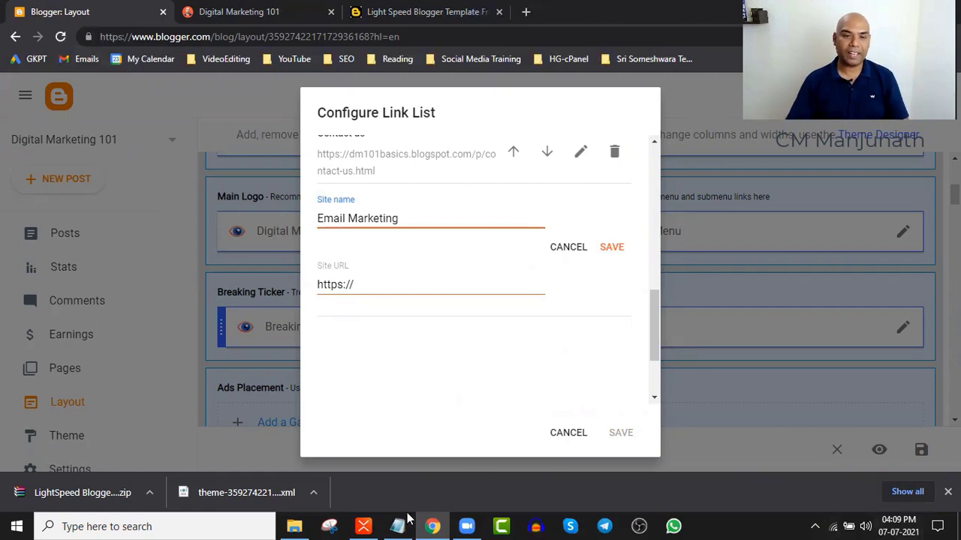
key(alt+Tab)
drag(236, 202, 737, 202)
key(ctrl+c)
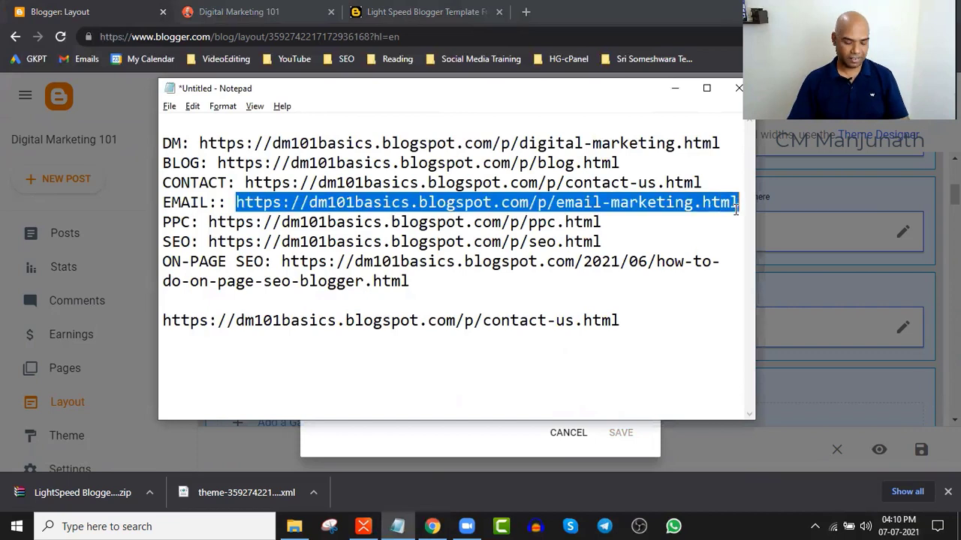
key(alt+Tab)
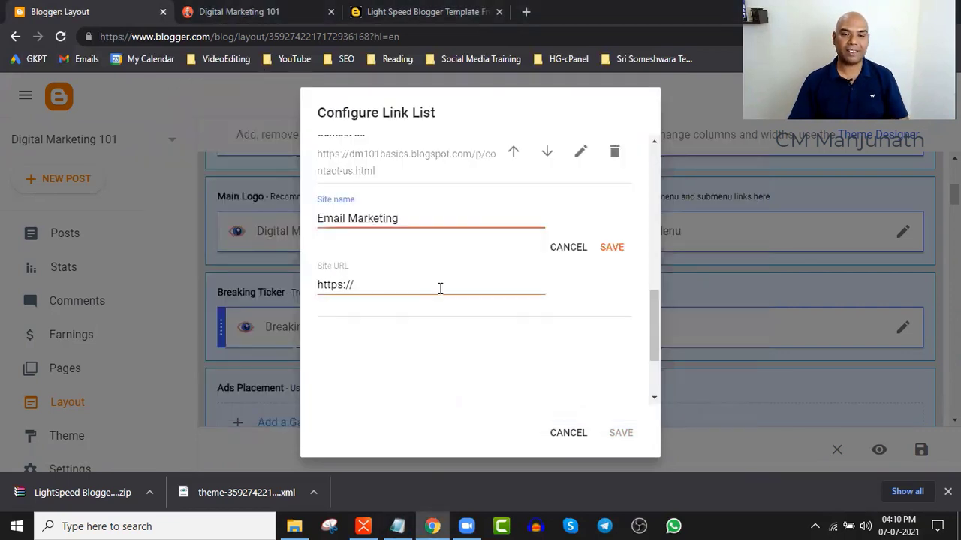
triple_click(439, 288)
key(ctrl+v)
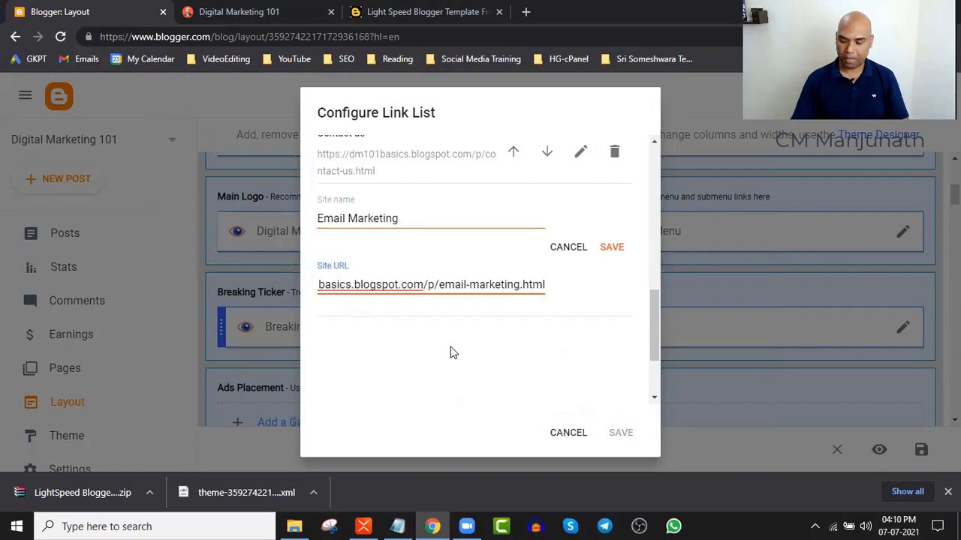
key(Home)
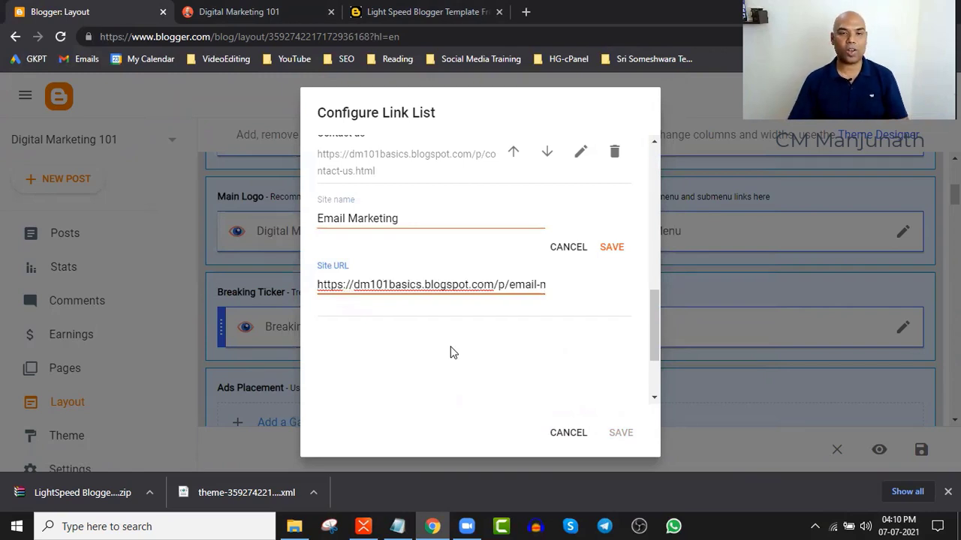
Change the new item's site name to _Email Marketing and save the item.
scroll(453, 353, up, 3)
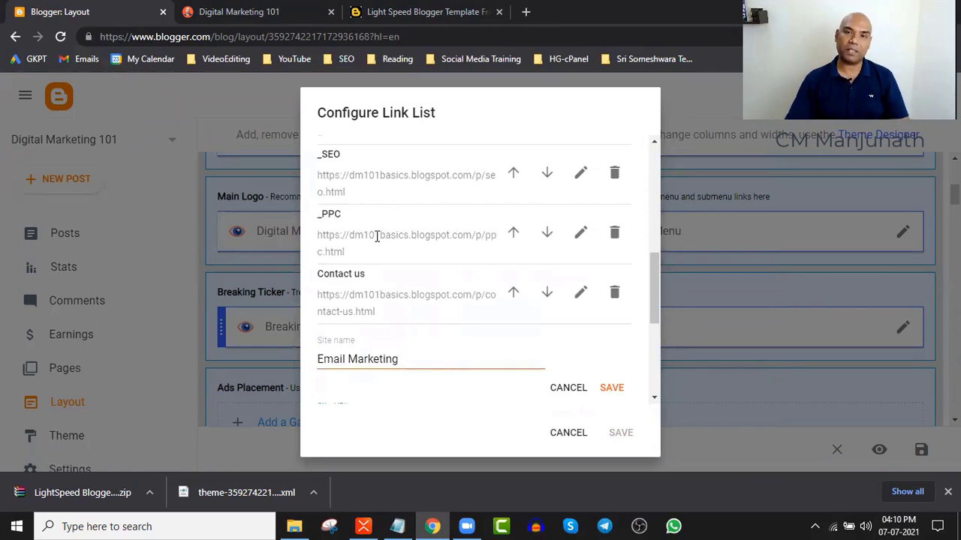
scroll(377, 258, down, 1)
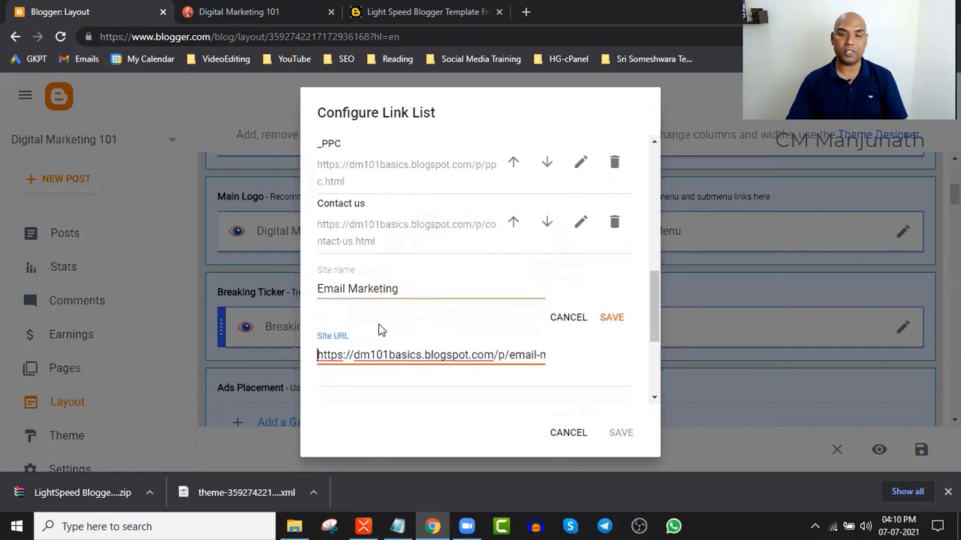
click(319, 290)
text(_)
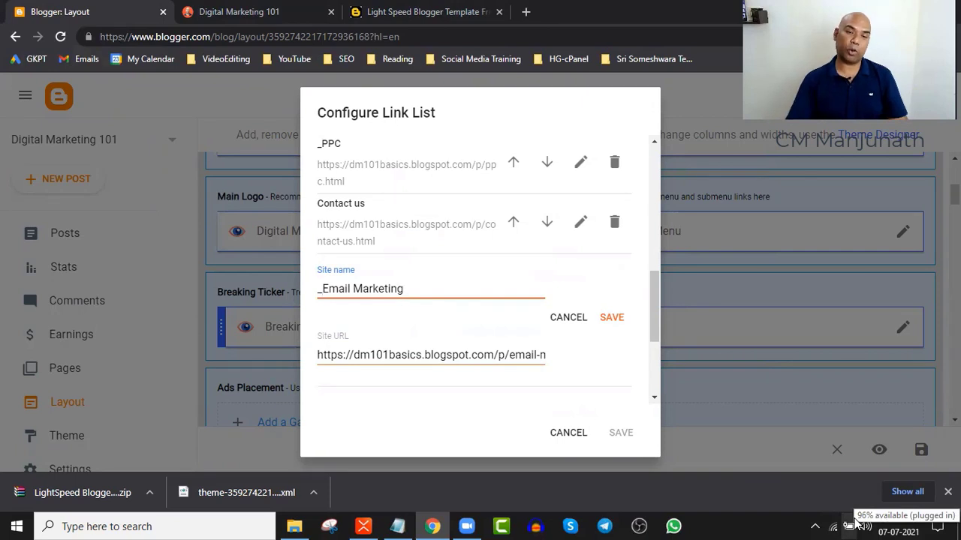
click(613, 320)
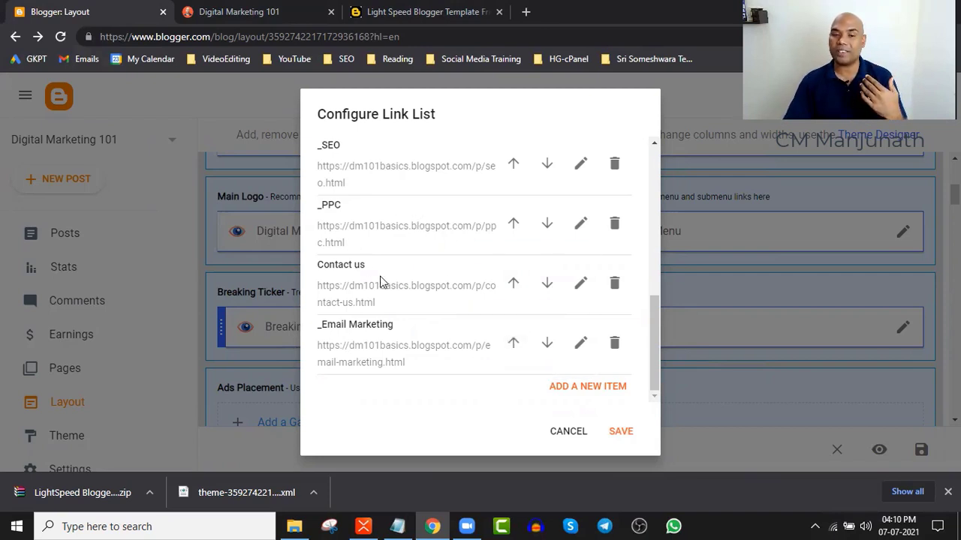
Move the Contact us item down below _Email Marketing and save the Main Menu link list.
click(548, 285)
scroll(548, 293, up, 1)
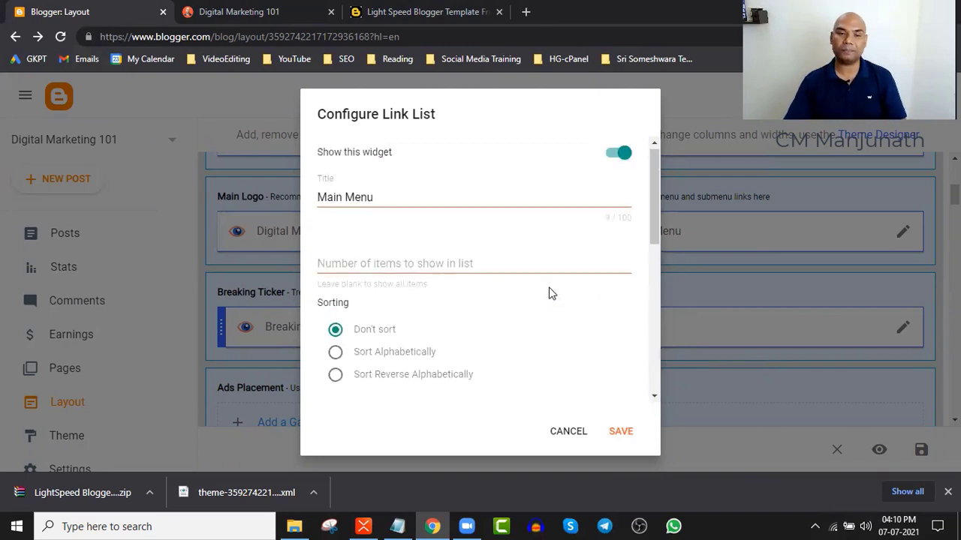
scroll(549, 294, down, 3)
scroll(549, 294, down, 3)
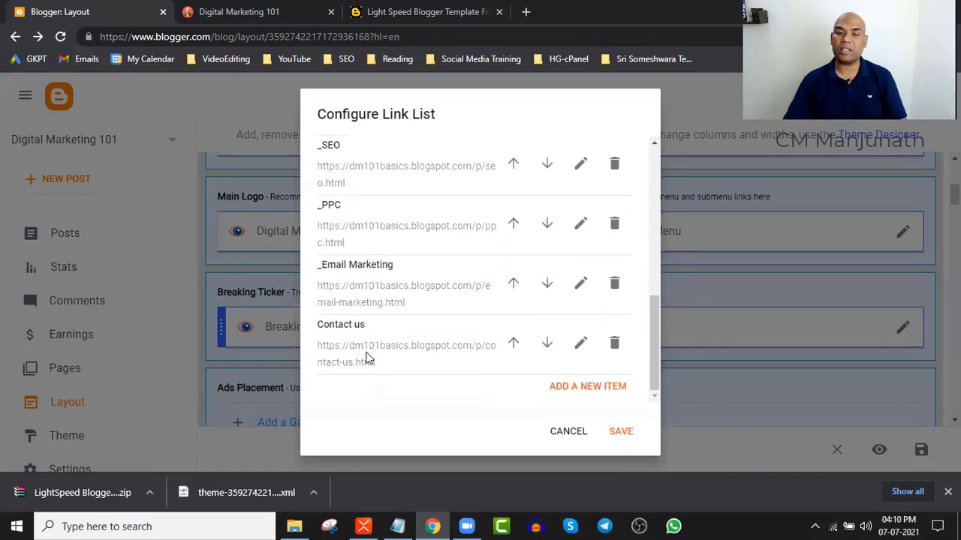
scroll(367, 361, up, 2)
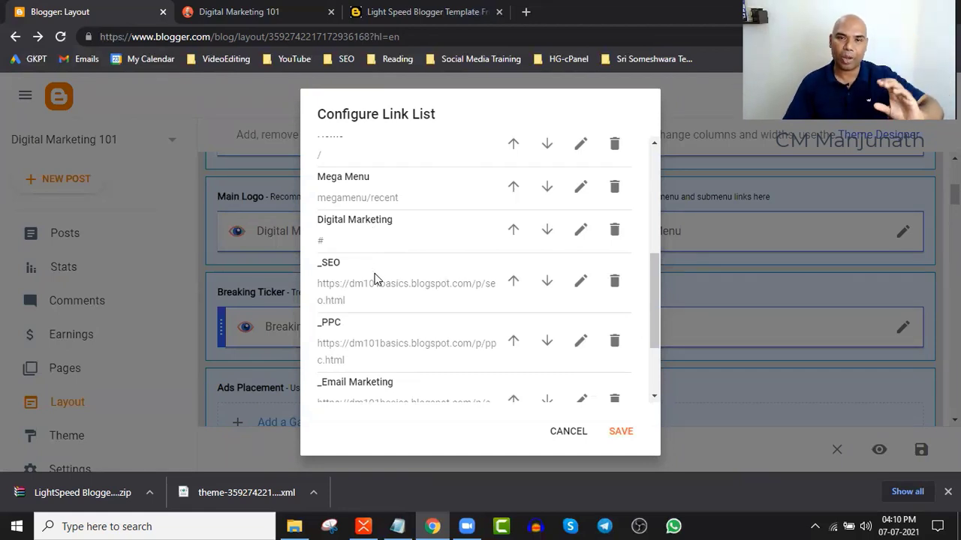
click(628, 434)
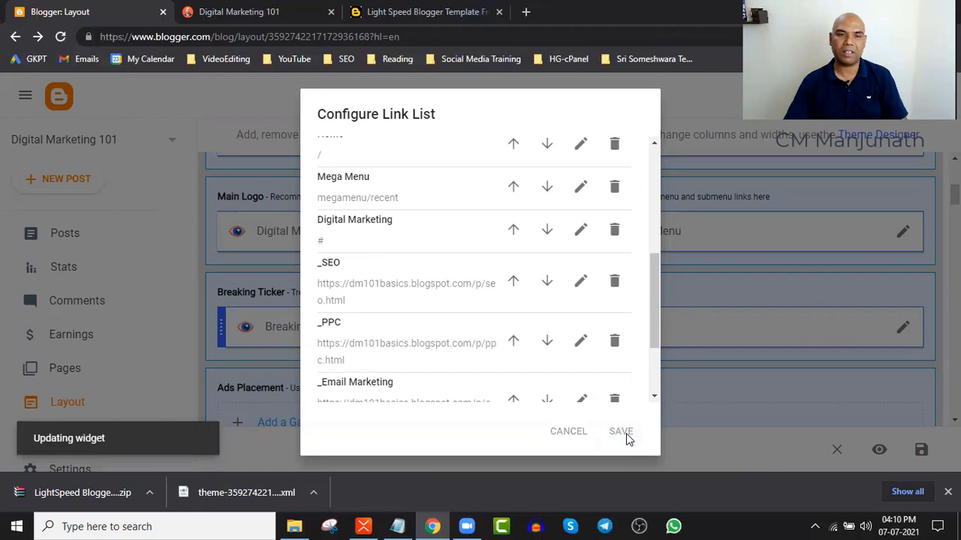
Reload the live blog, check the Digital Marketing submenu for the Email Marketing entry, and return to the Blogger layout page.
click(274, 12)
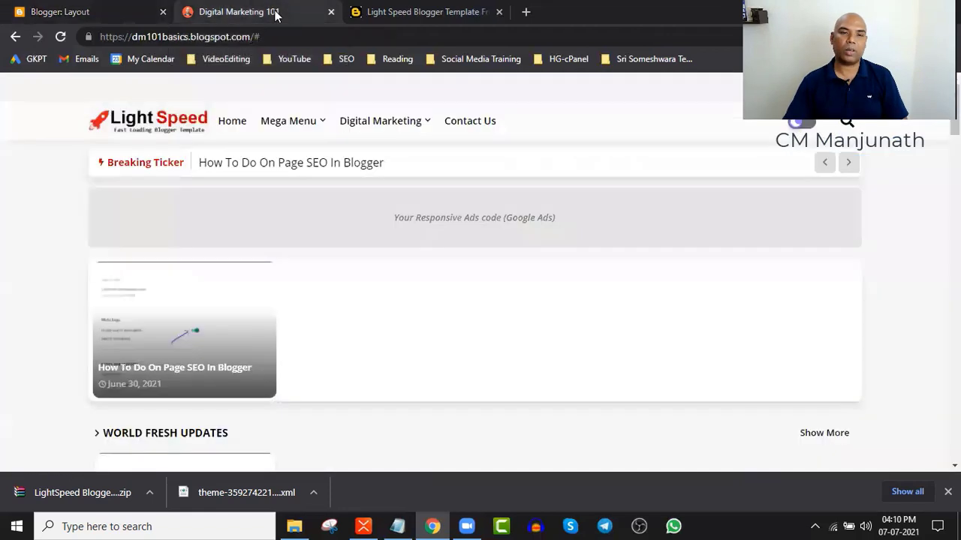
click(60, 36)
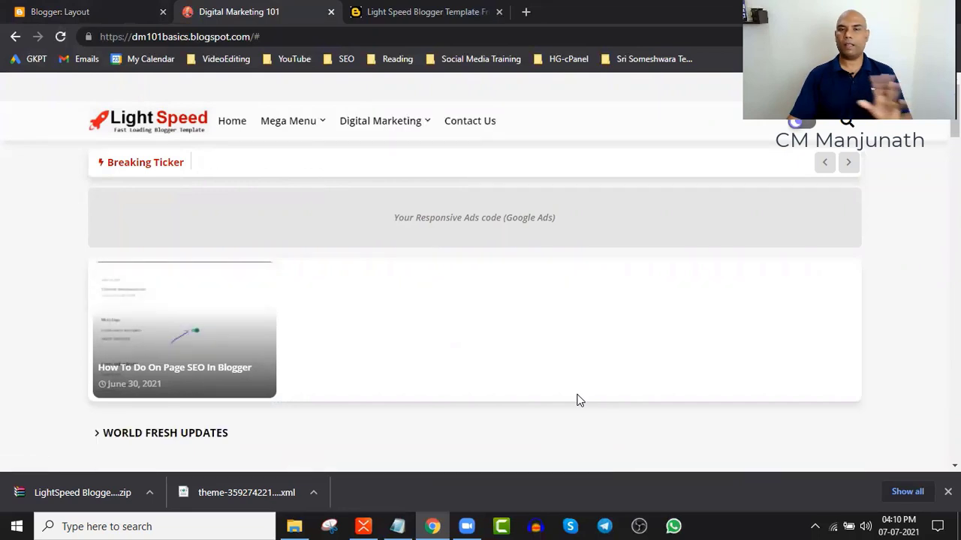
mouse_move(392, 126)
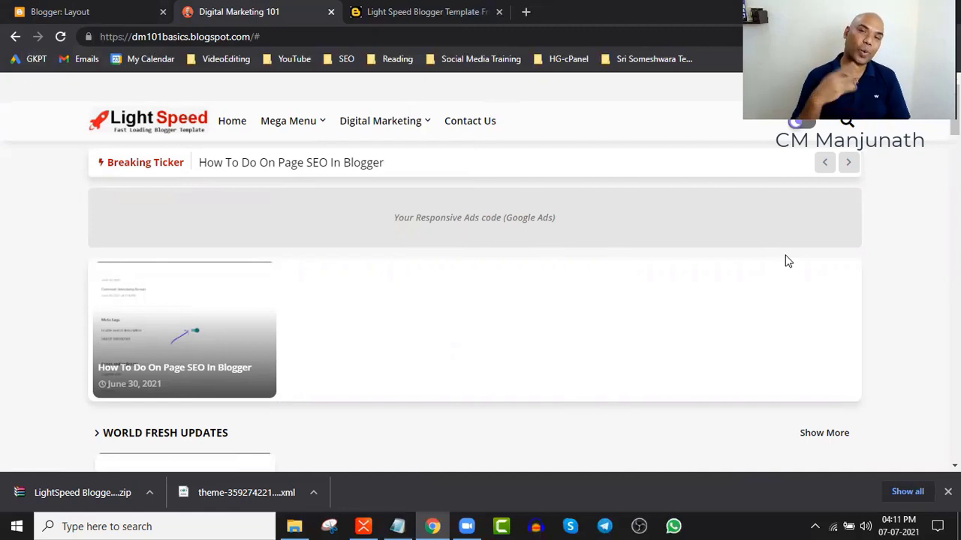
mouse_move(390, 134)
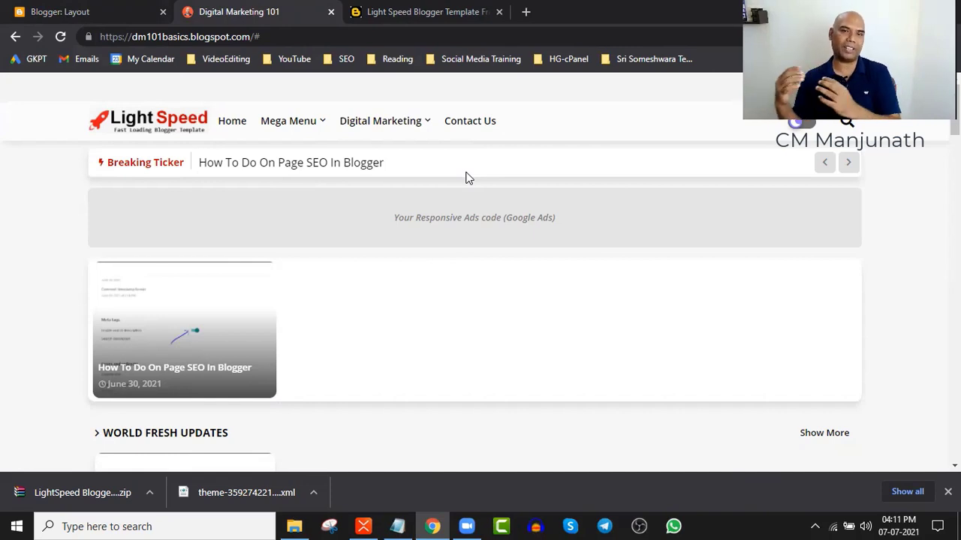
click(132, 8)
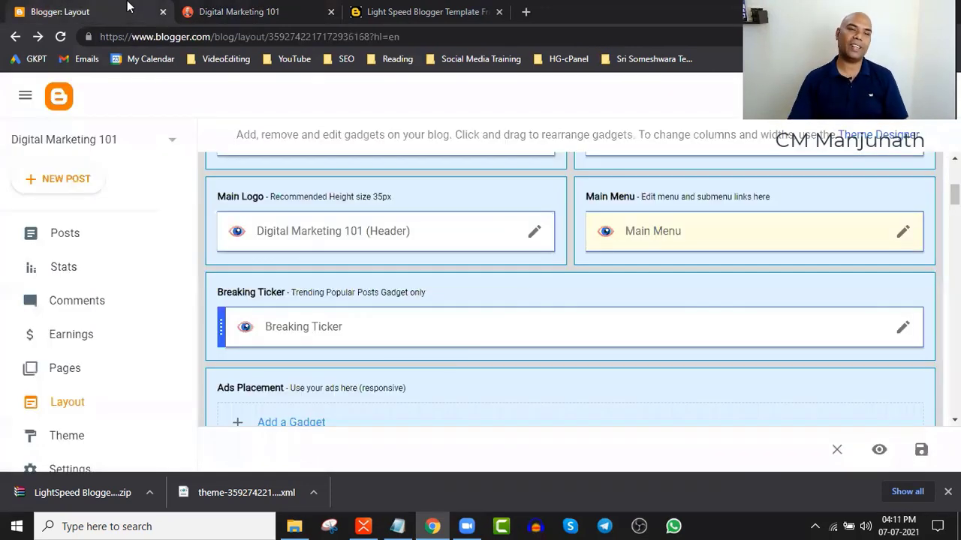
Add a new item with the site name _On-Page SEO to the Main Menu link list.
click(903, 234)
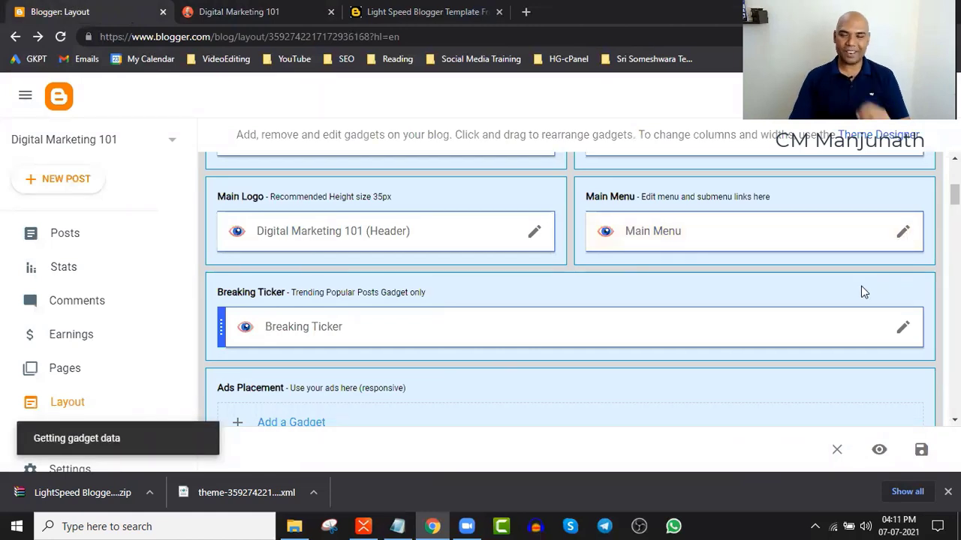
scroll(515, 350, down, 10)
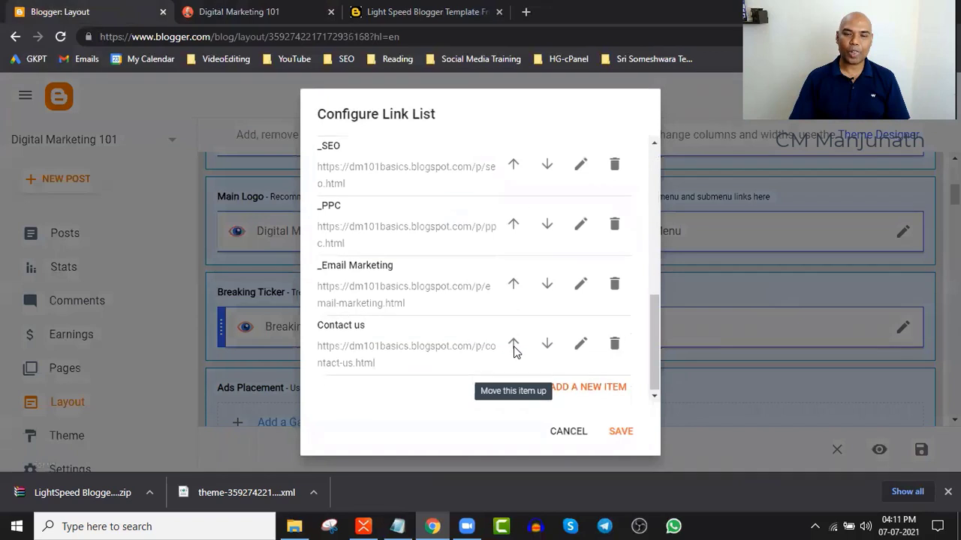
click(611, 386)
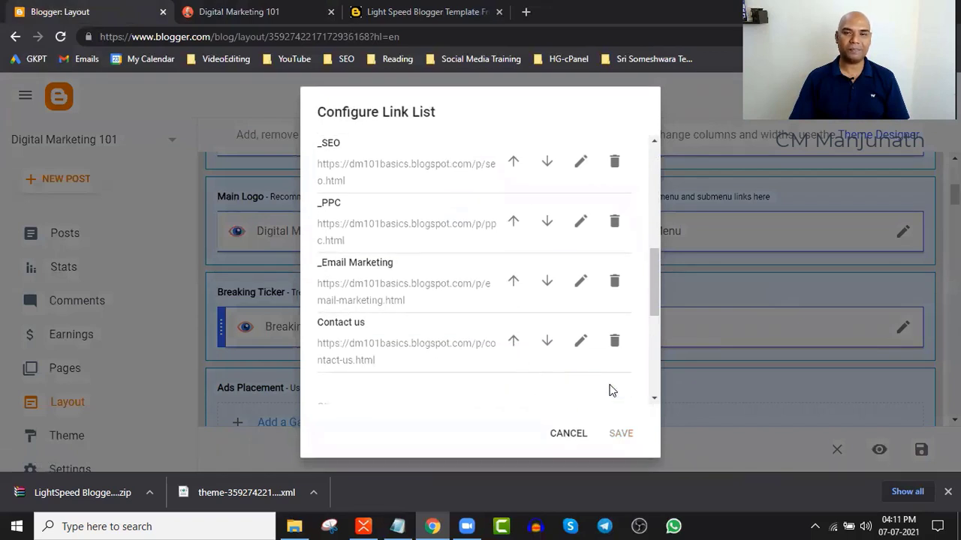
scroll(433, 334, down, 3)
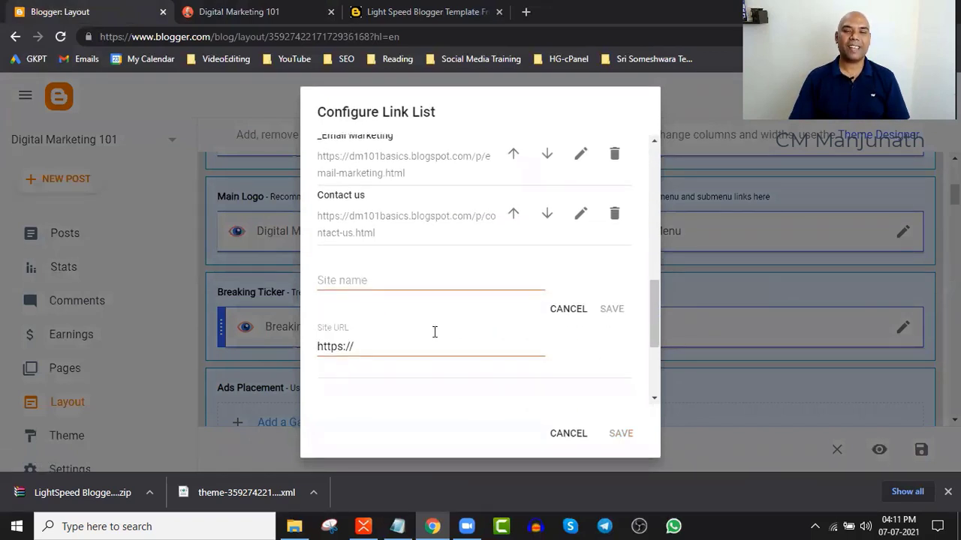
click(394, 223)
text(On-Page SEO)
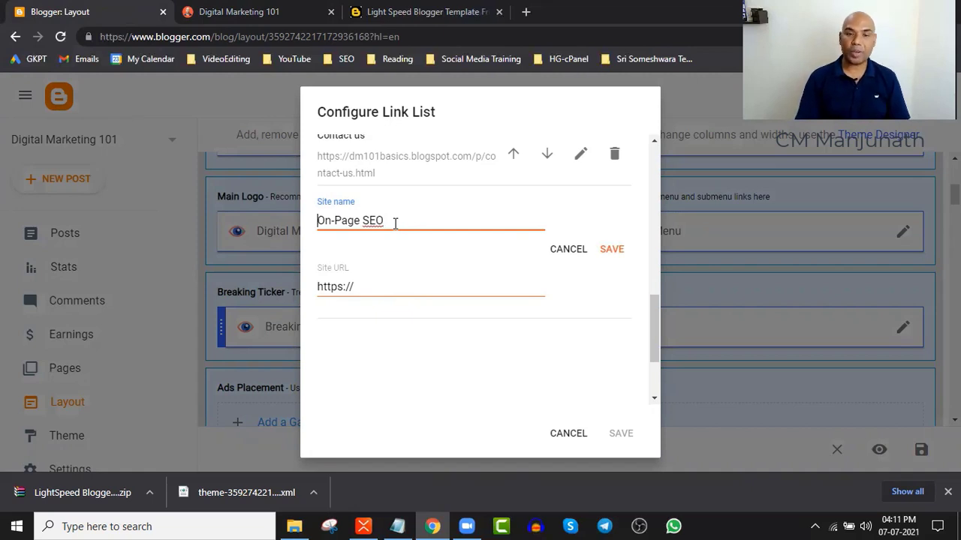
text(_)
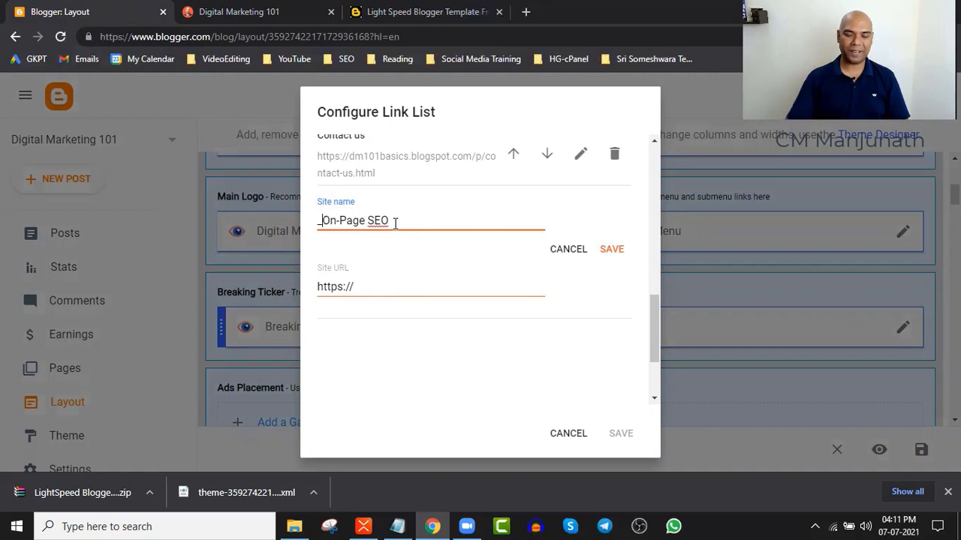
key(alt+Tab)
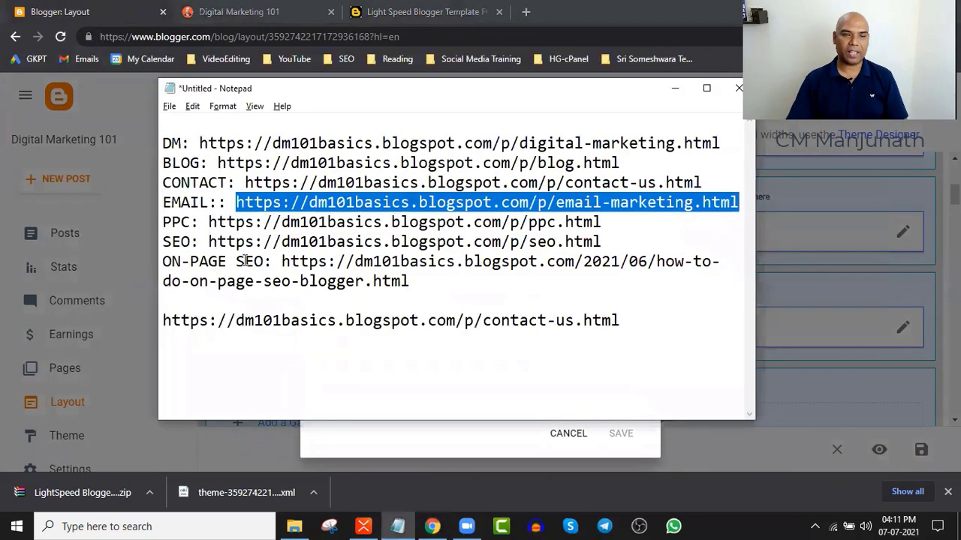
drag(281, 261, 412, 282)
key(ctrl+c)
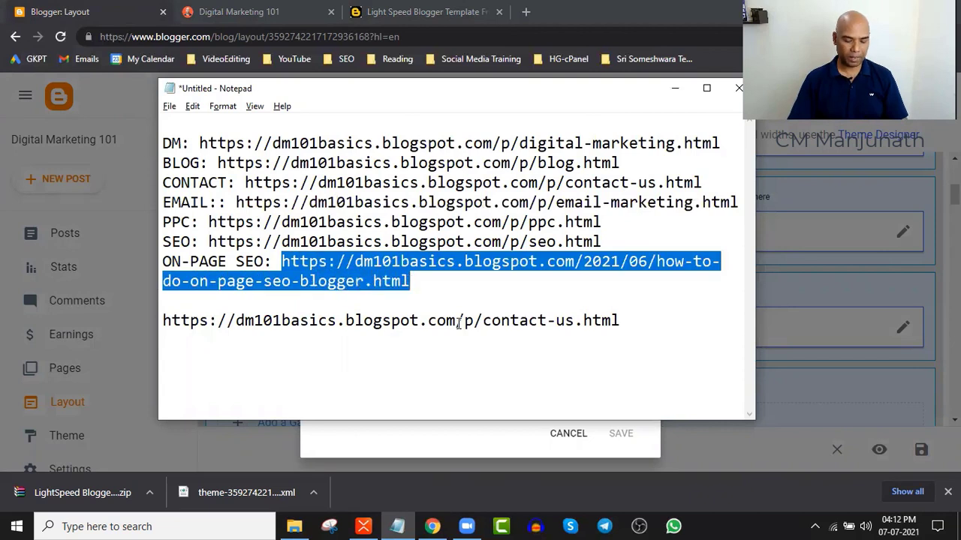
key(alt+Tab)
drag(375, 286, 207, 290)
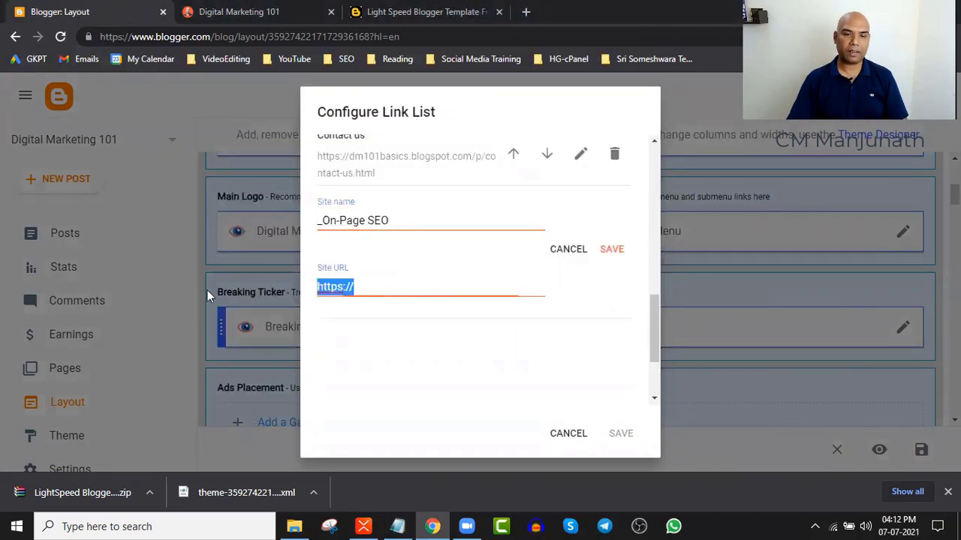
key(ctrl+v)
key(Home)
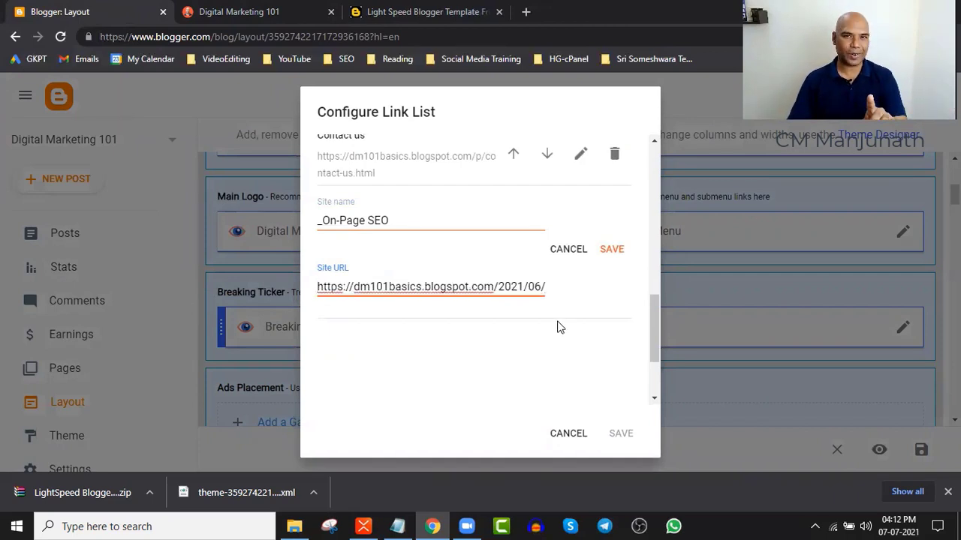
click(612, 251)
click(628, 440)
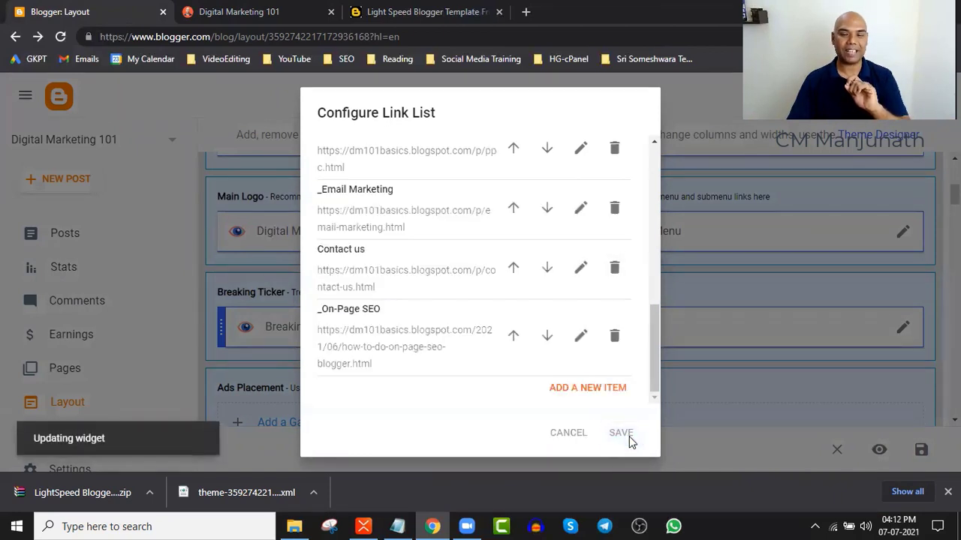
Reload the live blog, check the Digital Marketing and Contact Us submenus for the On-Page SEO entry, and return to the Blogger layout page.
click(230, 11)
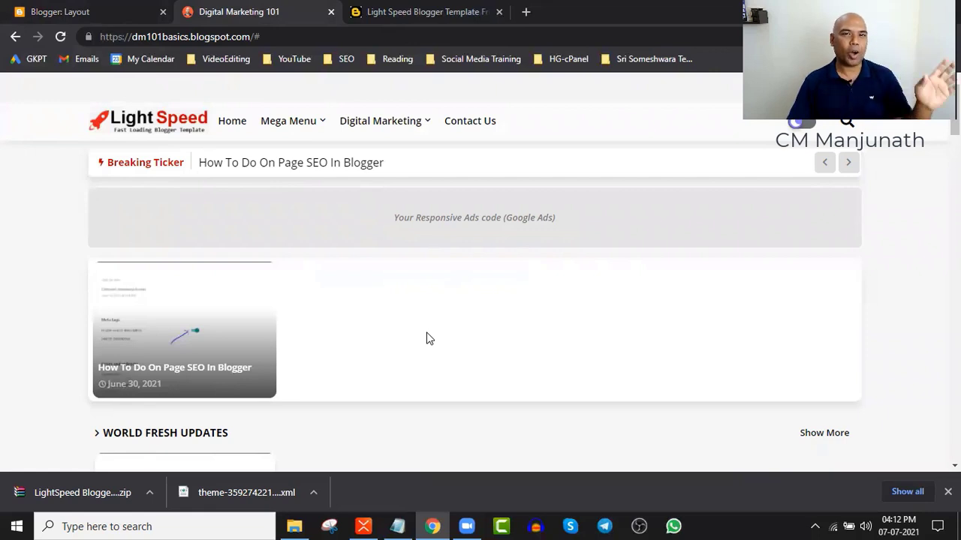
click(62, 36)
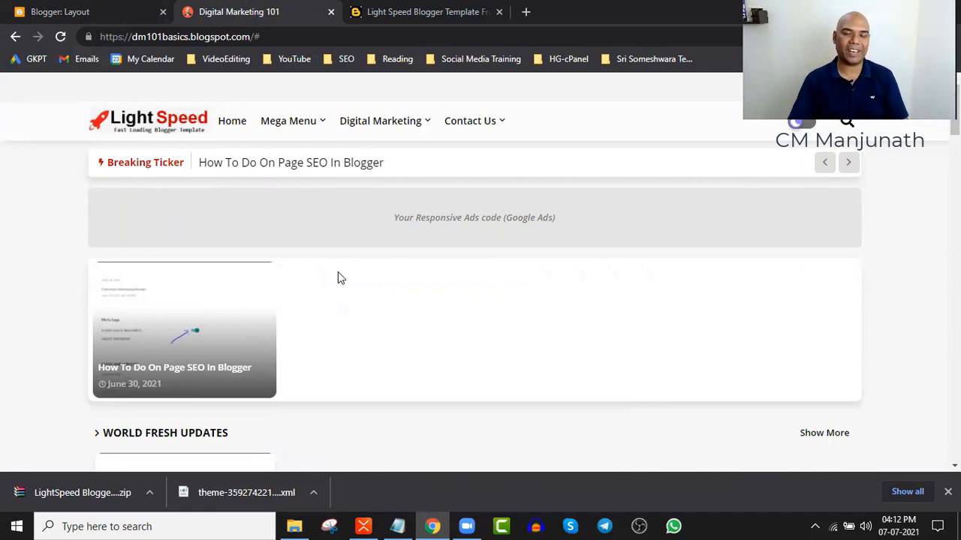
mouse_move(412, 114)
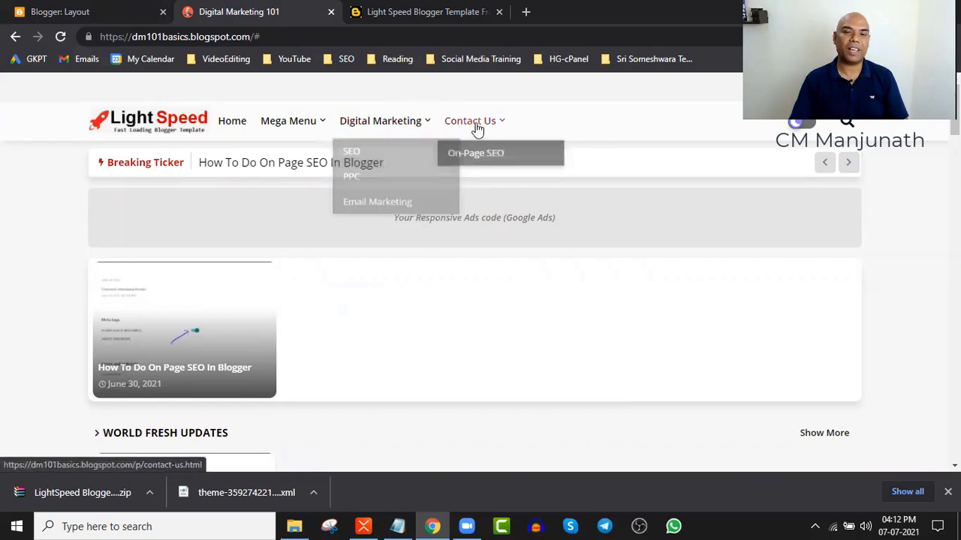
click(111, 13)
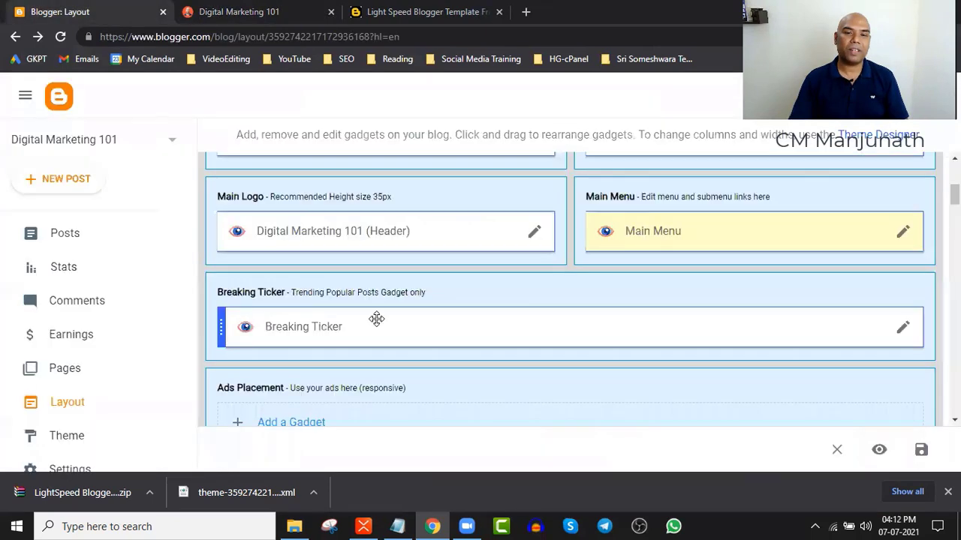
Move the _On-Page SEO item up above Contact us and save the Main Menu link list.
click(902, 231)
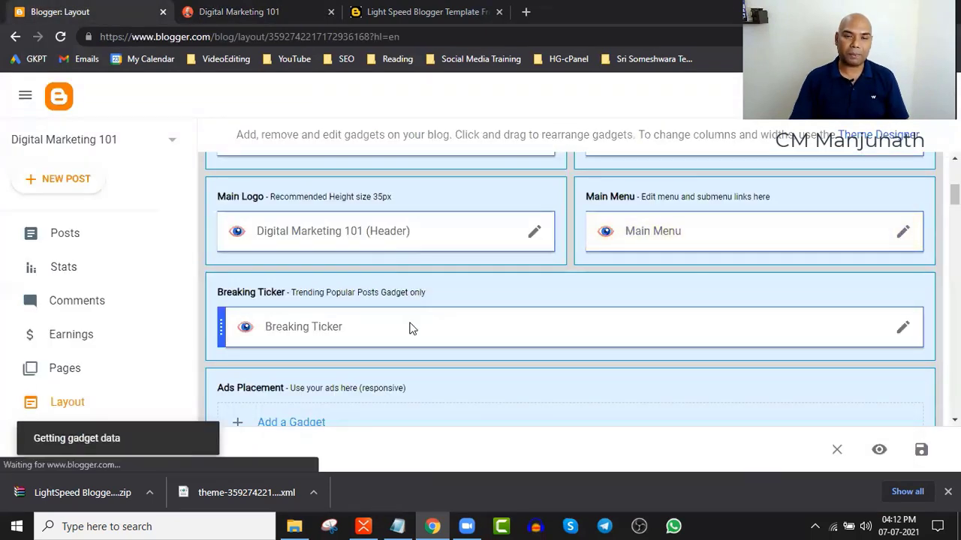
scroll(416, 330, down, 2)
scroll(416, 333, down, 6)
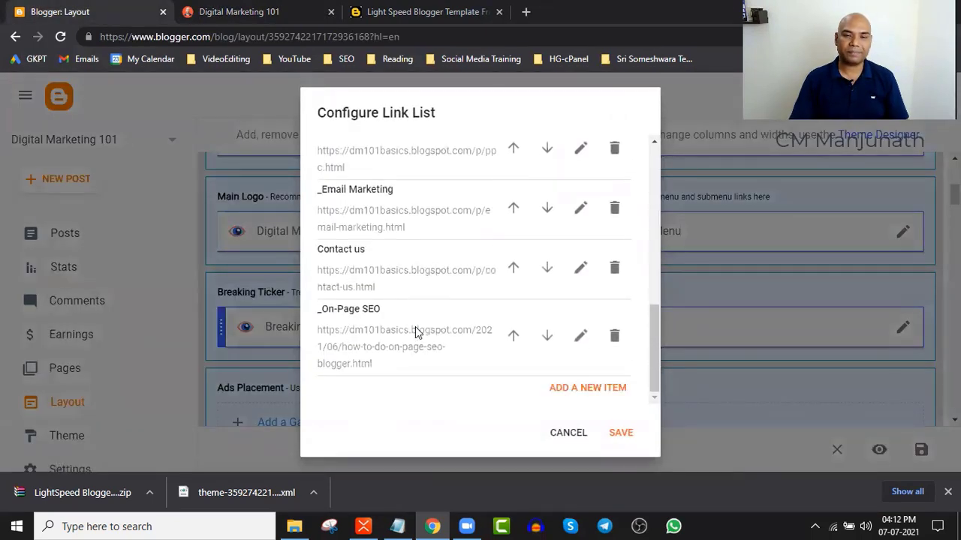
click(515, 338)
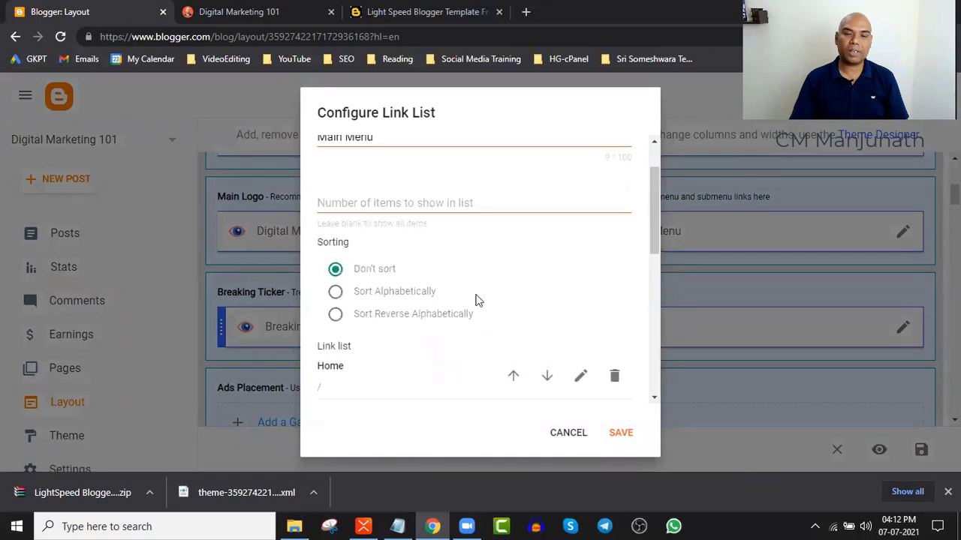
scroll(476, 300, down, 8)
scroll(475, 300, down, 1)
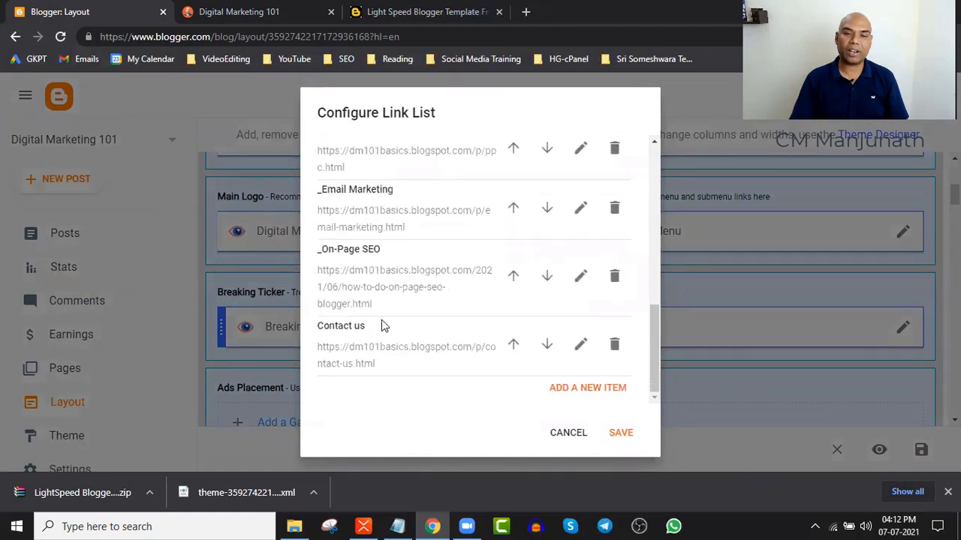
click(611, 432)
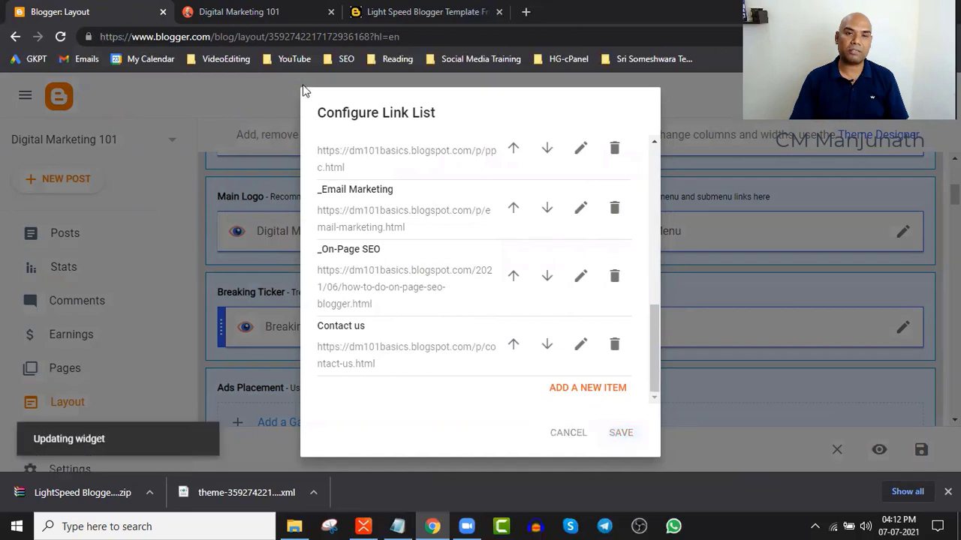
Reload the live blog, check the Digital Marketing submenu for On-Page SEO, and return to the Blogger layout page.
click(262, 12)
click(63, 37)
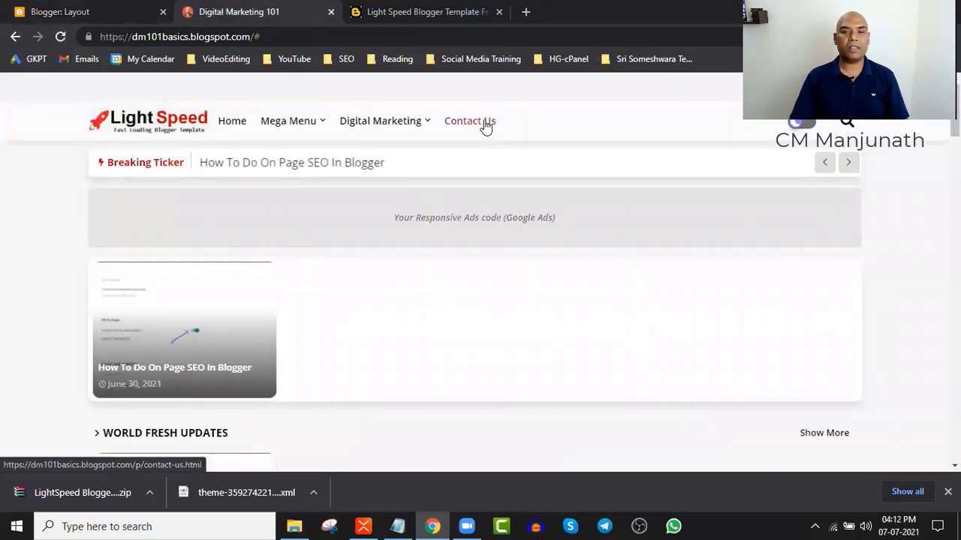
mouse_move(413, 133)
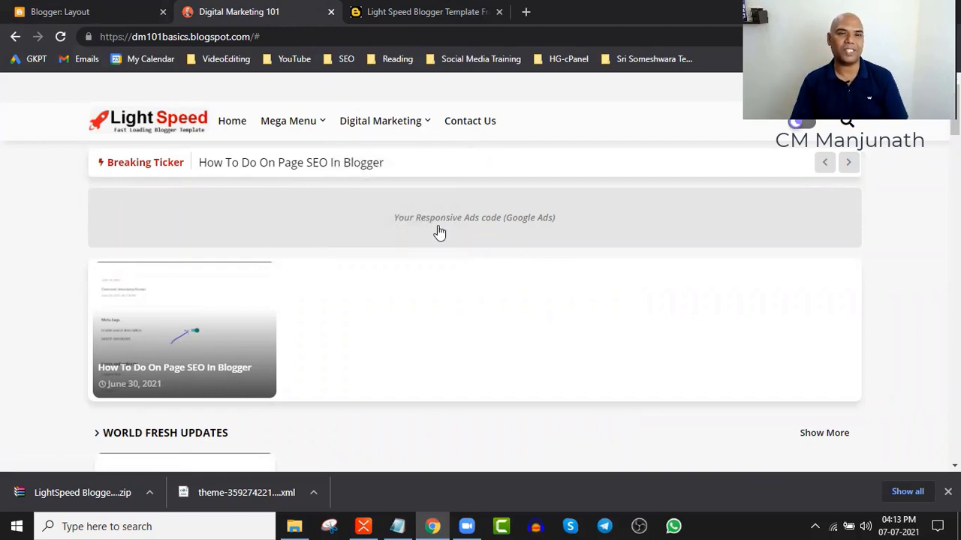
click(78, 12)
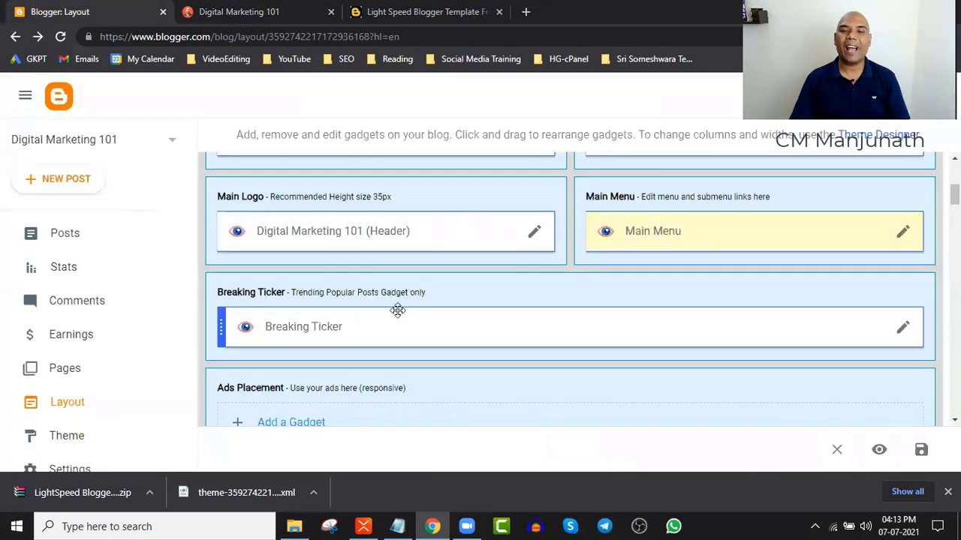
Rename the _On-Page SEO item in the Main Menu link list to __On-Page SEO and save the item.
click(897, 233)
scroll(485, 260, down, 10)
scroll(485, 259, down, 1)
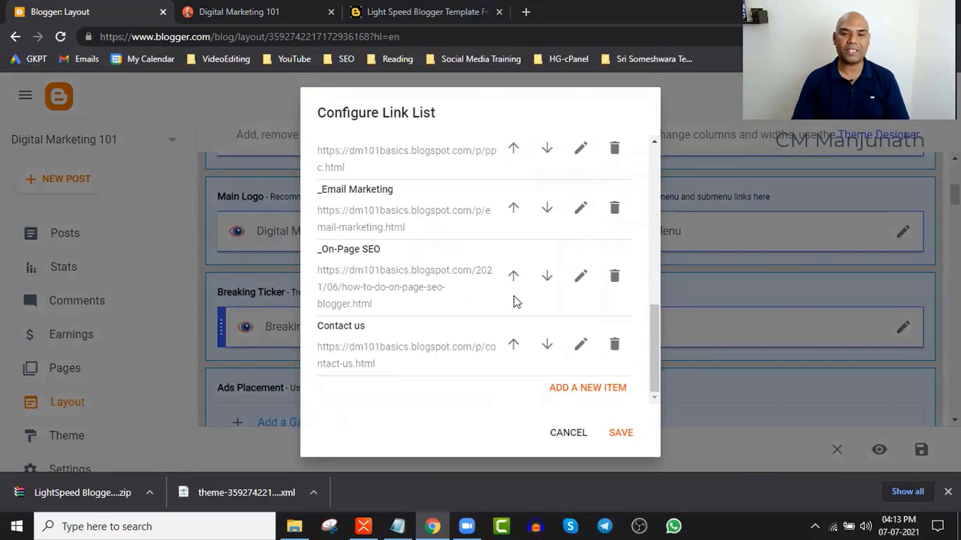
click(581, 276)
click(323, 274)
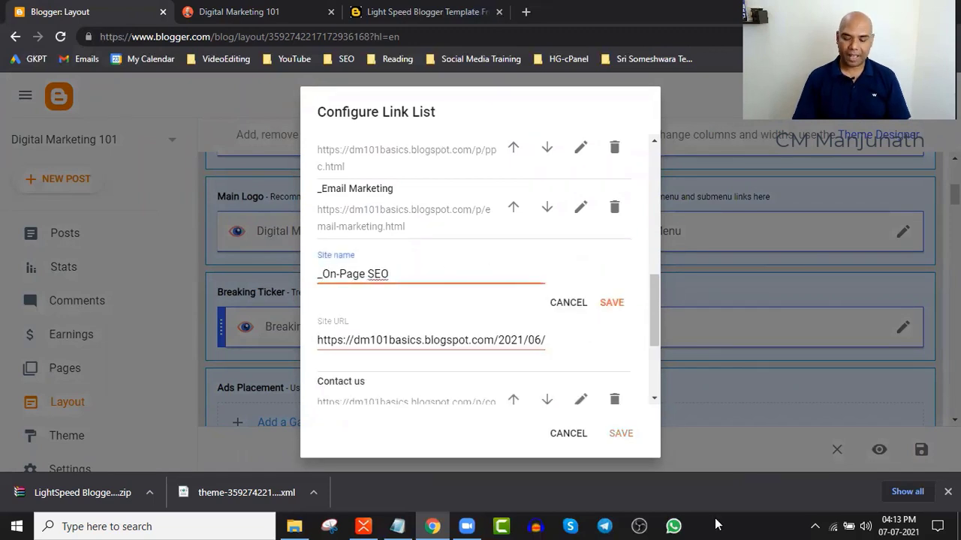
text(_)
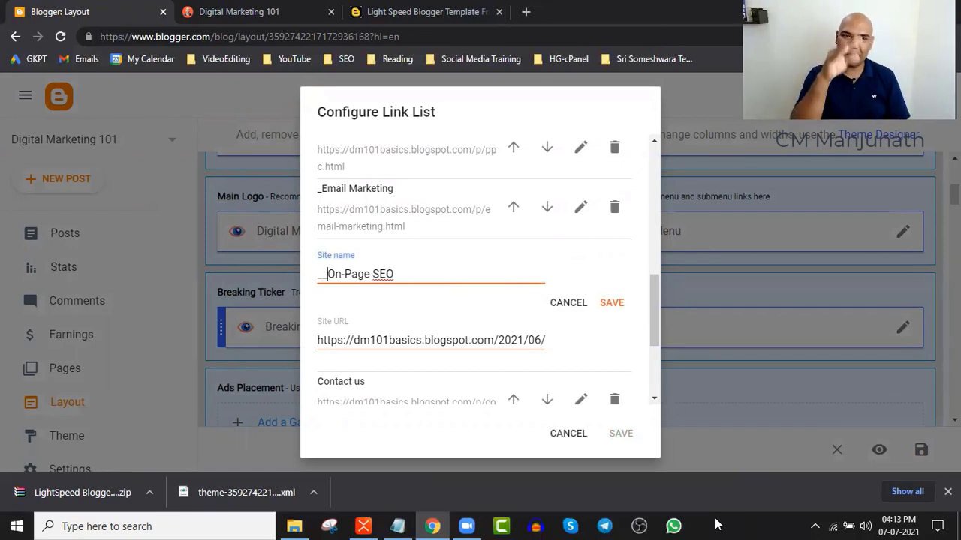
click(611, 302)
Move the __On-Page SEO item up directly below _SEO and save the Main Menu link list.
scroll(452, 286, down, 2)
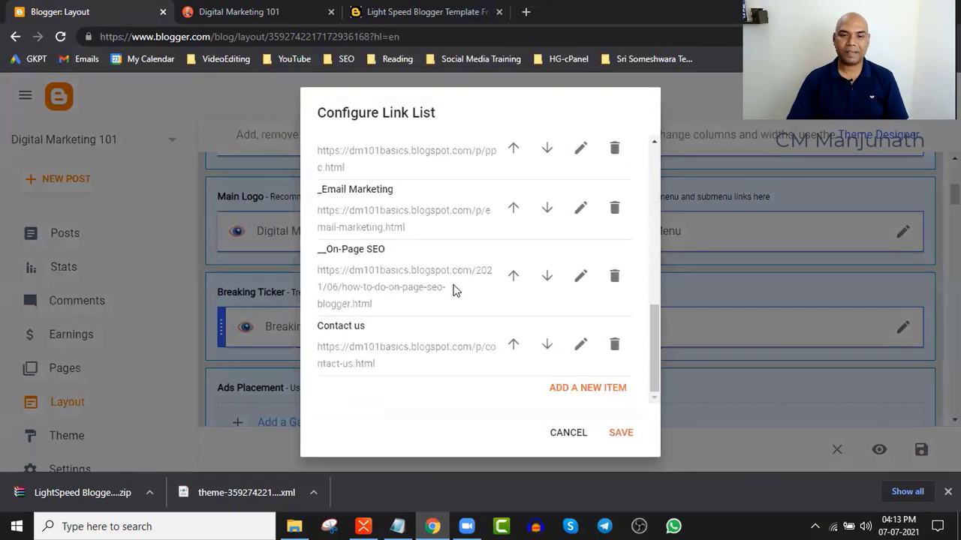
scroll(516, 278, up, 8)
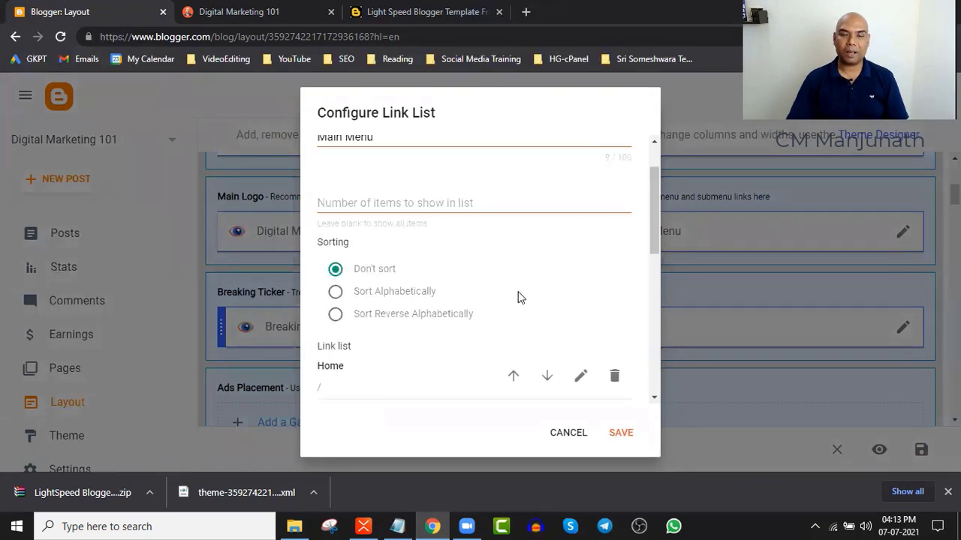
scroll(523, 304, up, 2)
scroll(523, 304, down, 6)
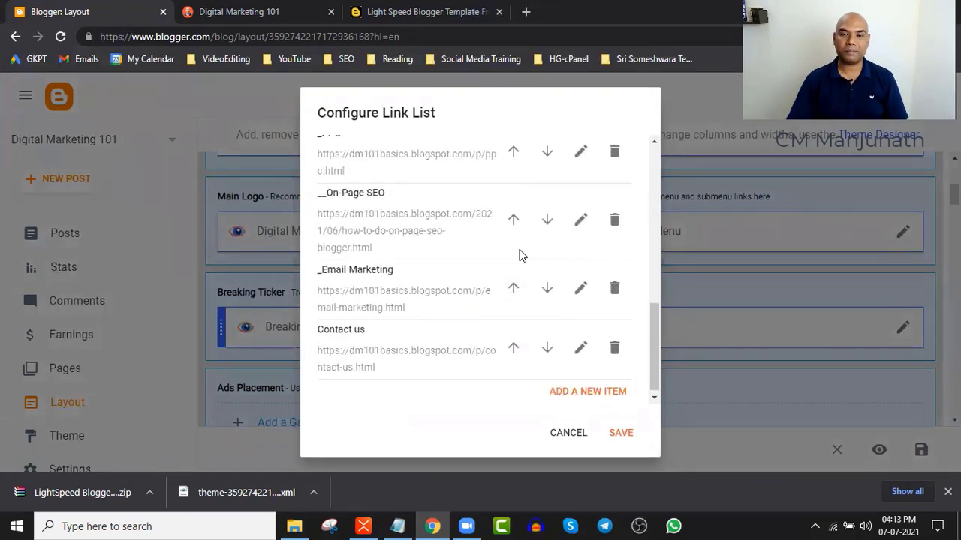
click(513, 220)
scroll(523, 256, down, 5)
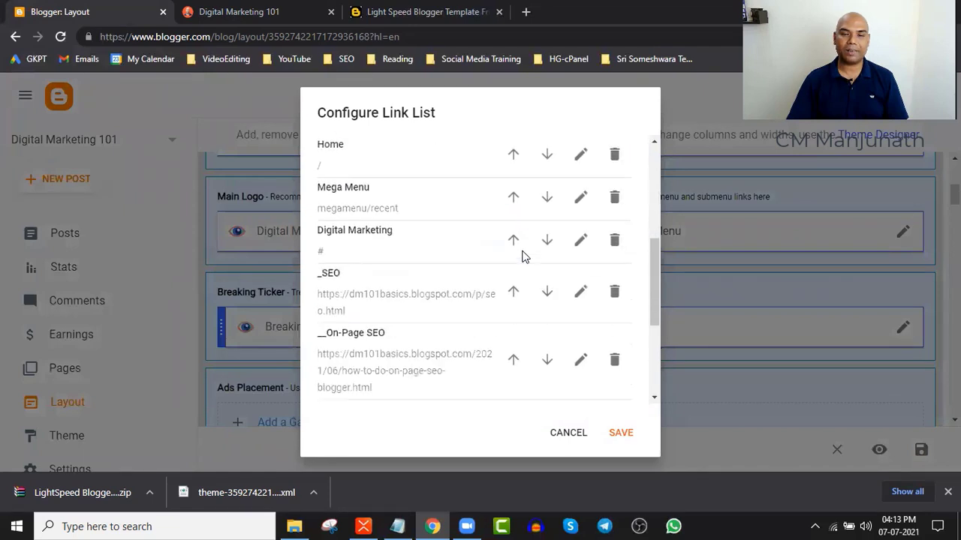
scroll(523, 257, down, 1)
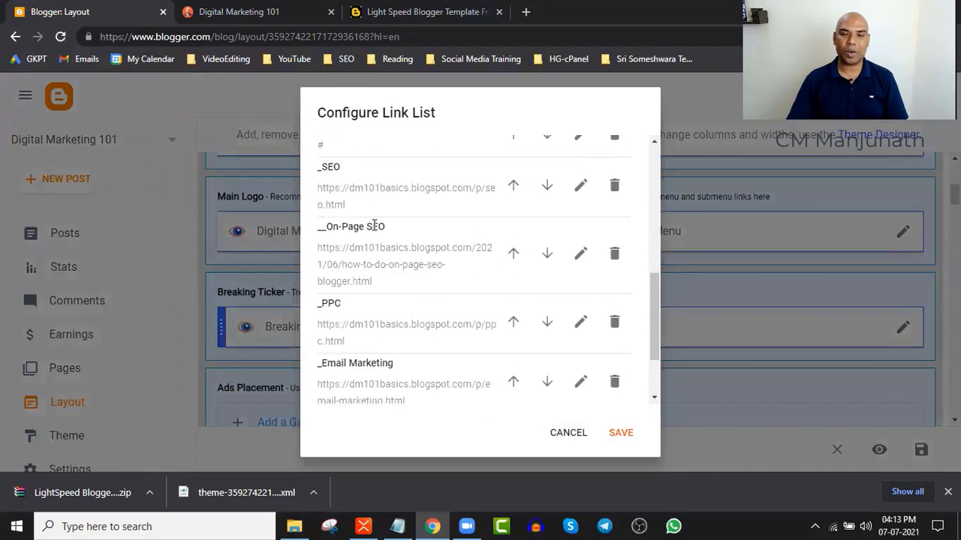
scroll(373, 225, down, 2)
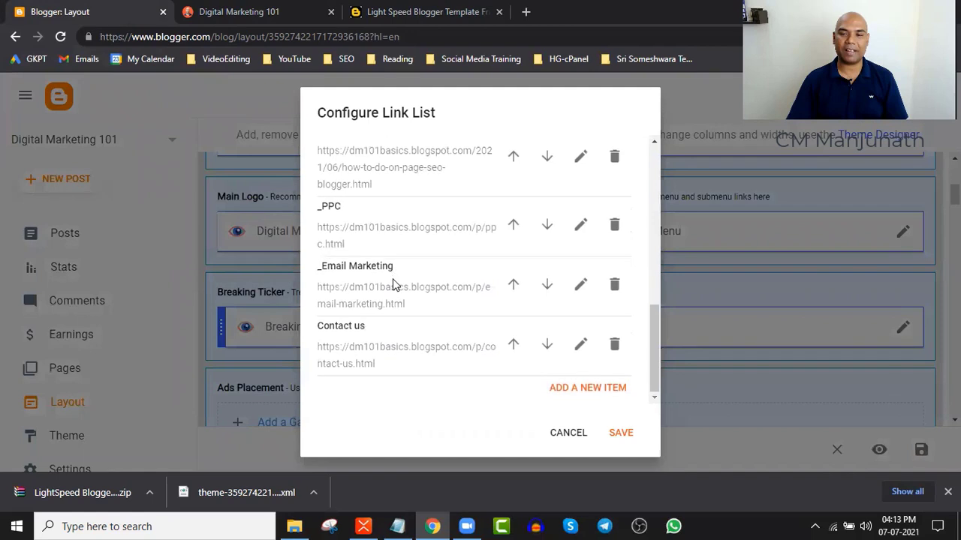
click(619, 433)
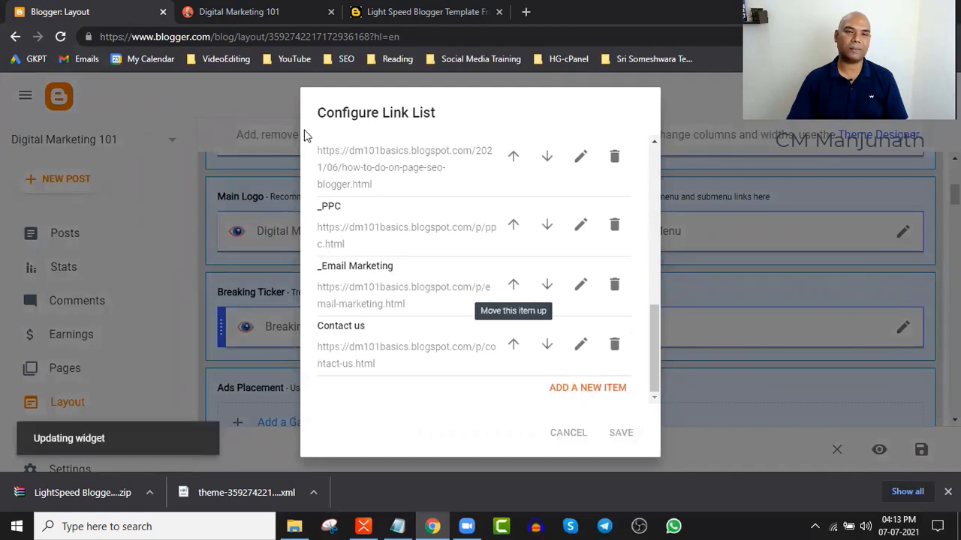
Reload the live blog and check the Digital Marketing menu for the On-Page SEO entry nested under SEO.
click(255, 12)
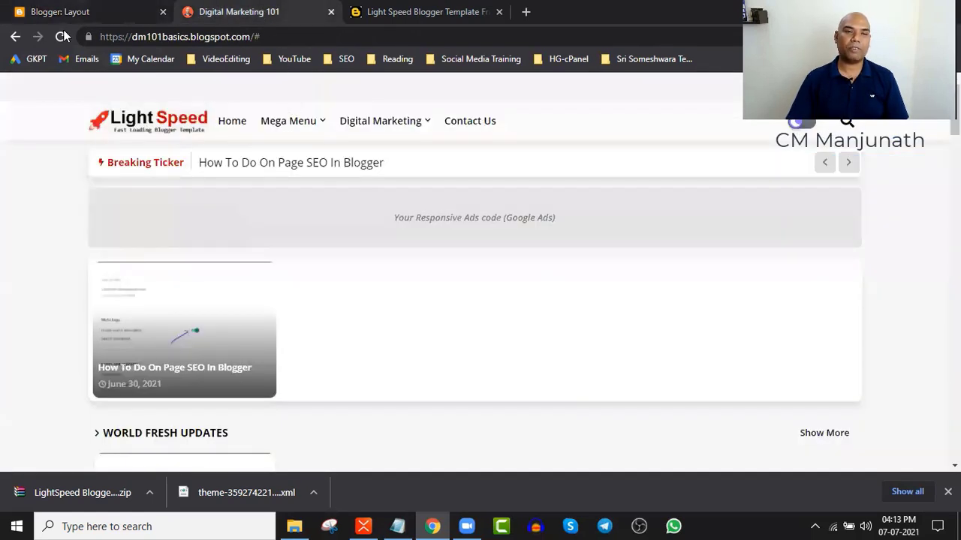
click(60, 36)
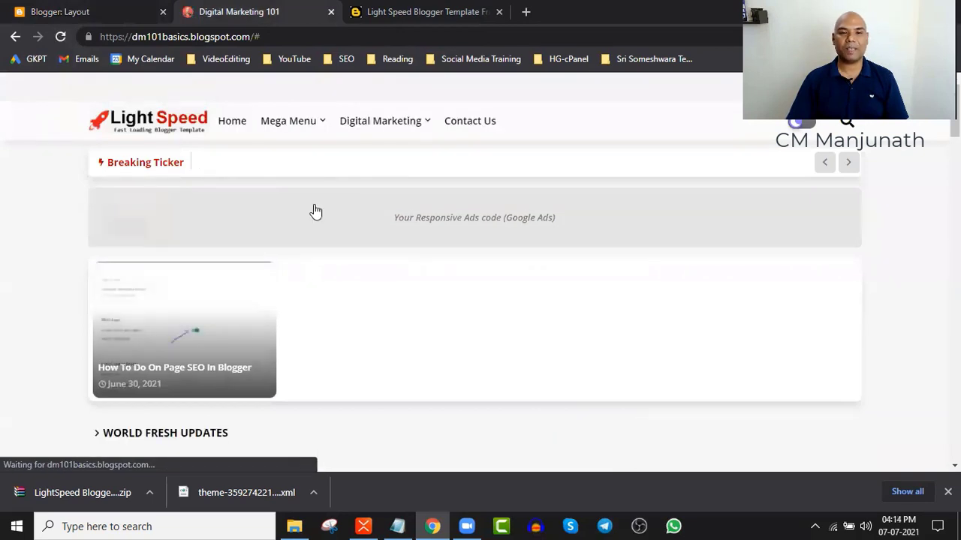
mouse_move(386, 124)
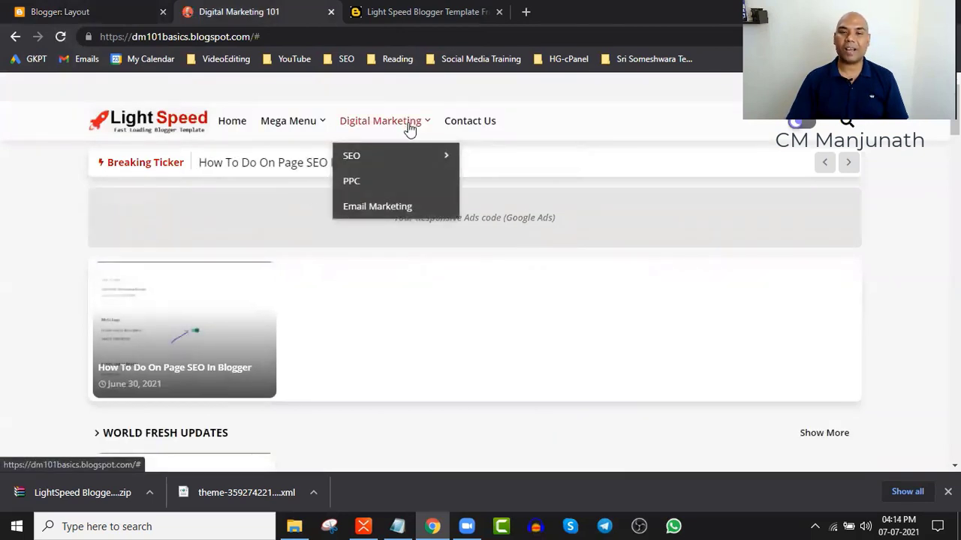
mouse_move(408, 160)
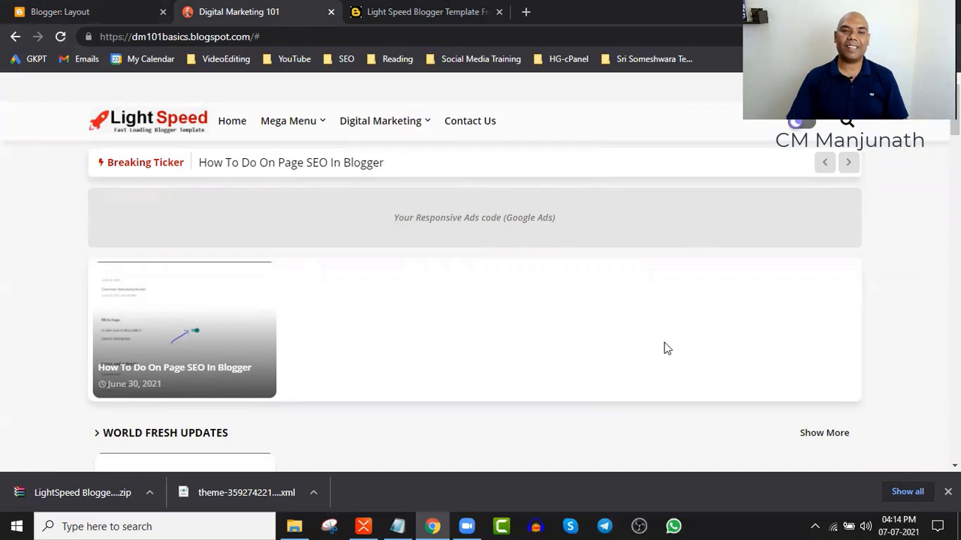
Delete the Mega Menu item from the Main Menu link list on the Blogger layout page and save the list.
click(113, 7)
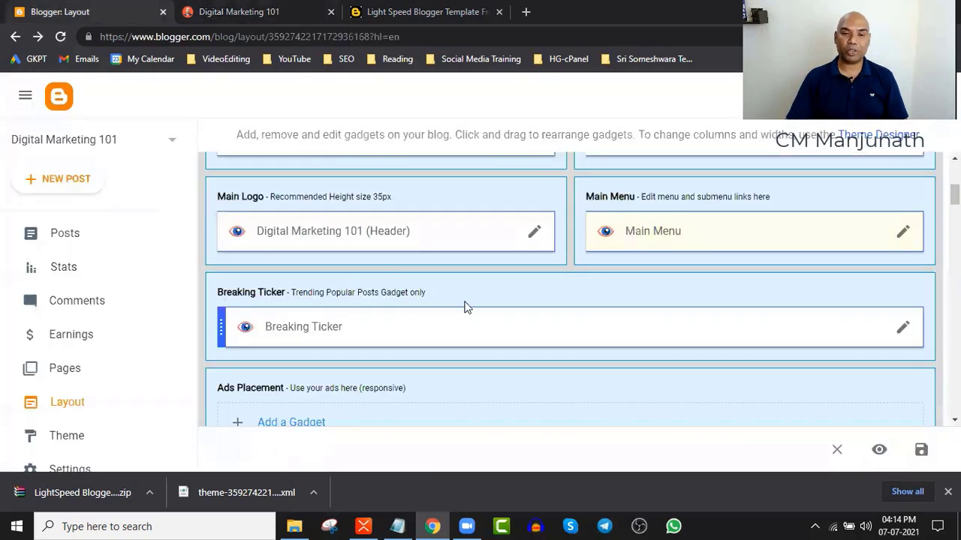
click(909, 236)
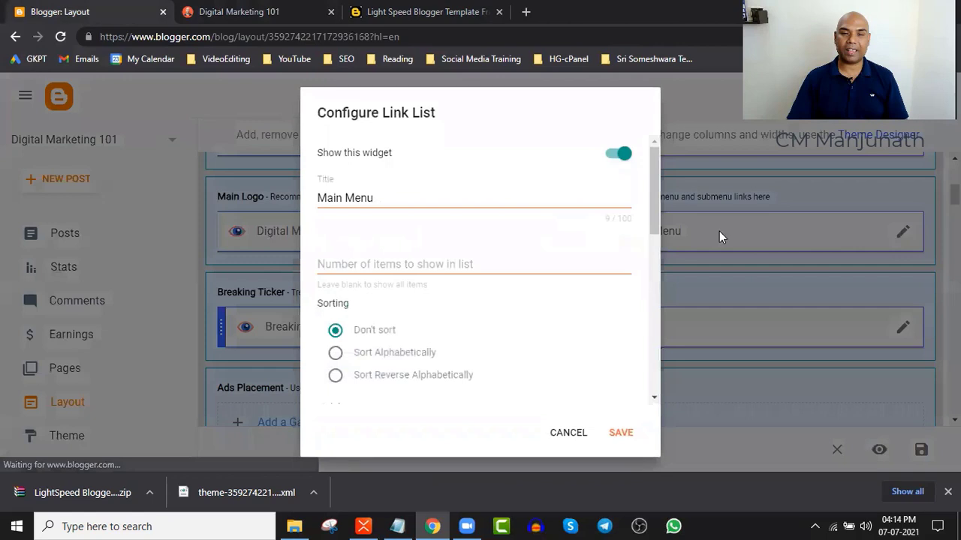
scroll(461, 274, down, 5)
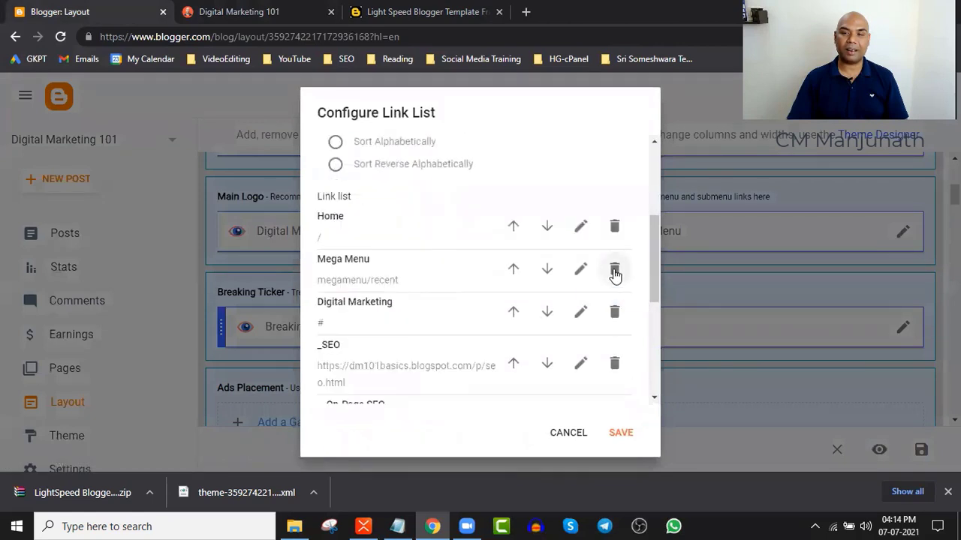
click(615, 269)
scroll(547, 281, down, 1)
scroll(427, 247, up, 1)
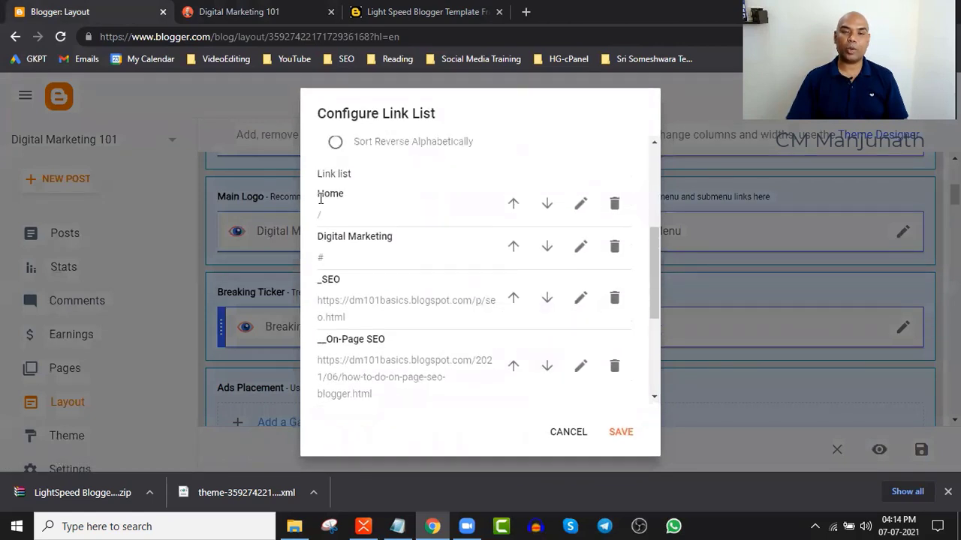
scroll(349, 201, down, 1)
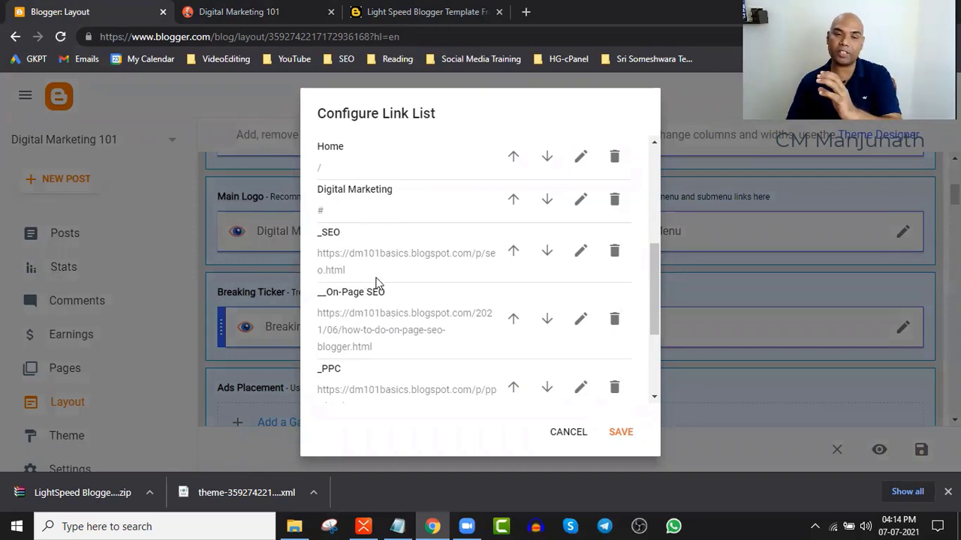
scroll(380, 292, down, 3)
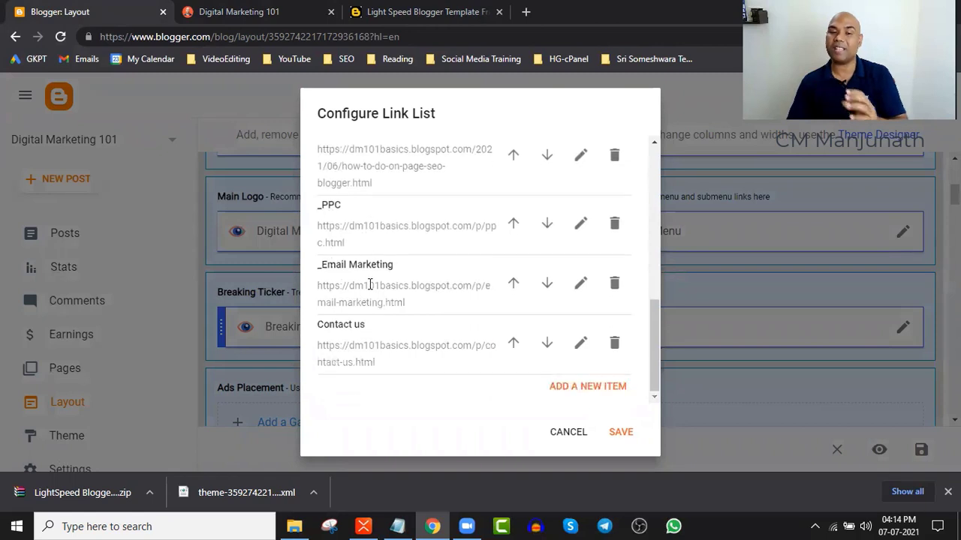
click(625, 439)
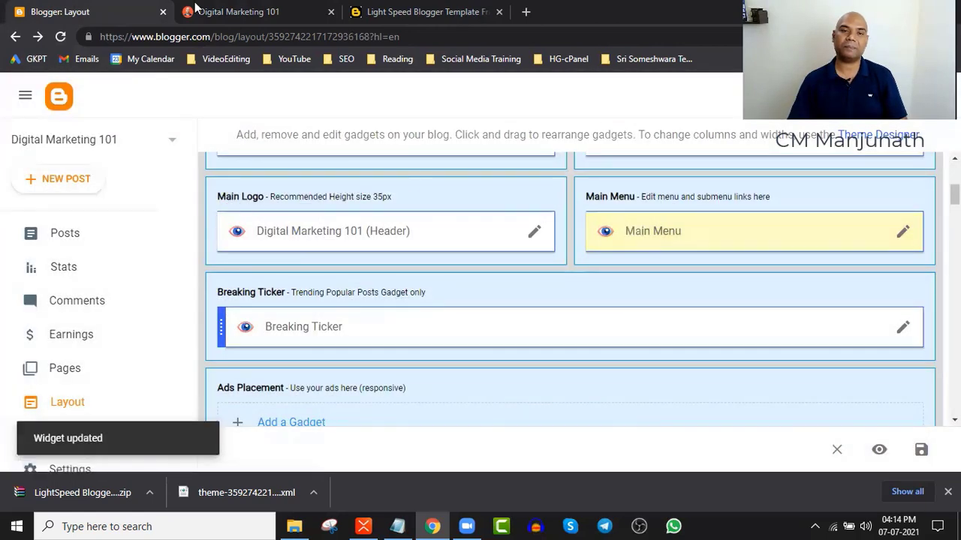
Reload the live blog, open On-Page SEO from the SEO submenu under Digital Marketing, and look through the linked post.
click(197, 11)
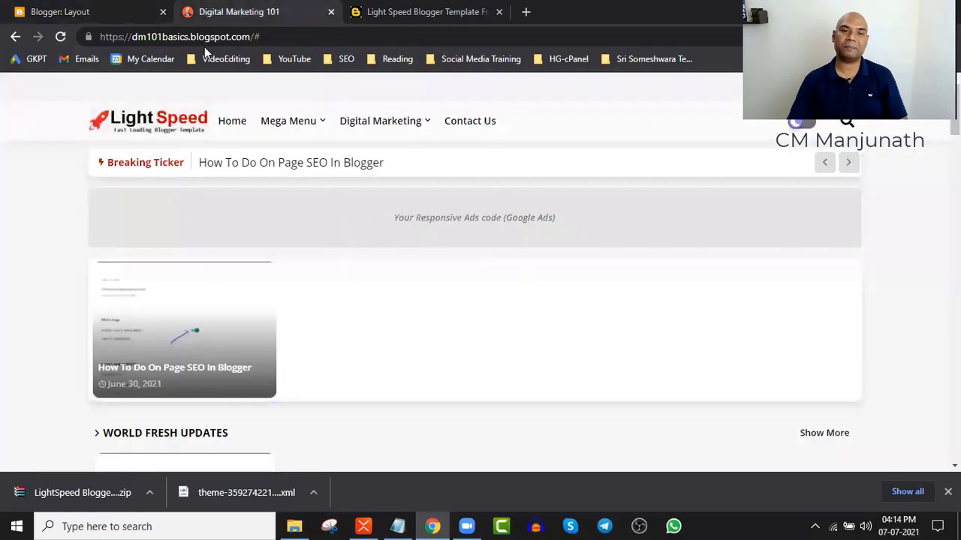
click(64, 36)
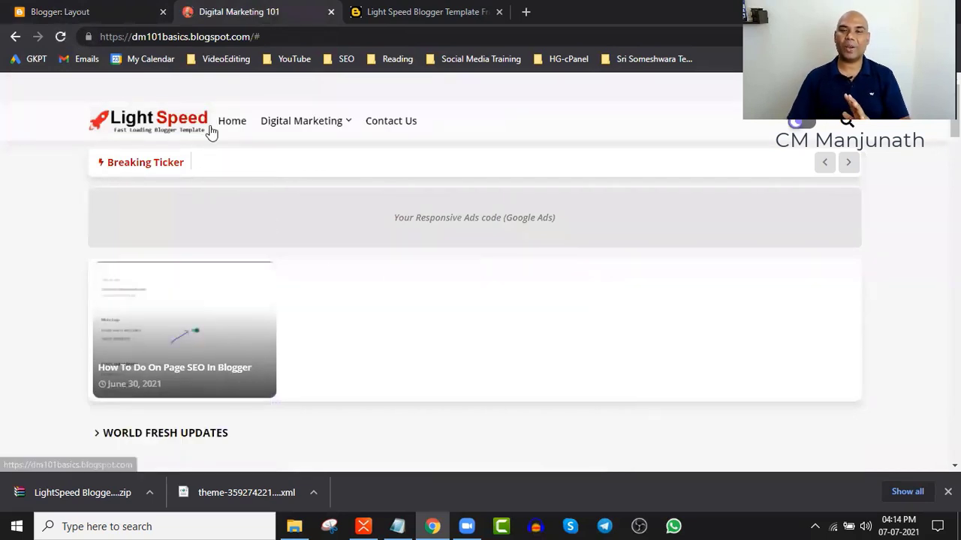
mouse_move(291, 134)
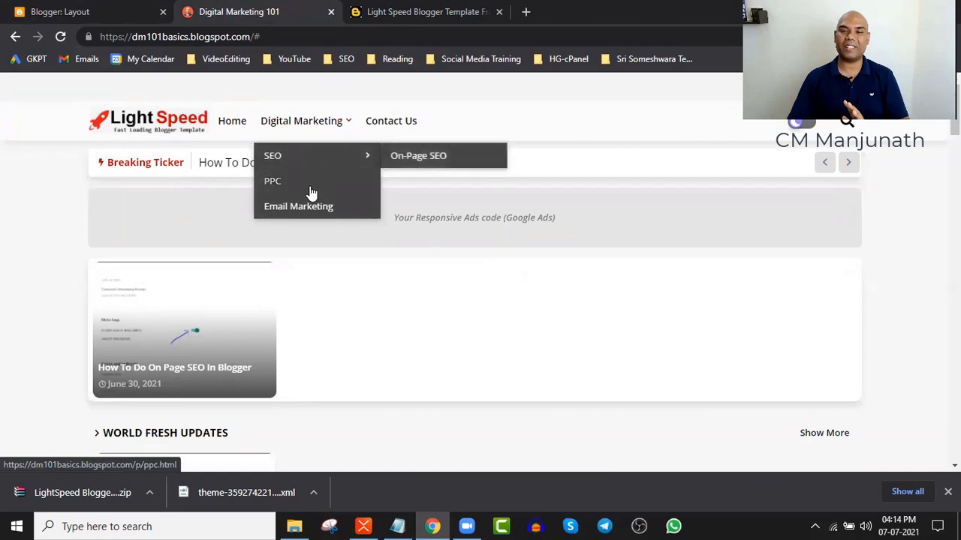
click(412, 164)
scroll(435, 260, down, 7)
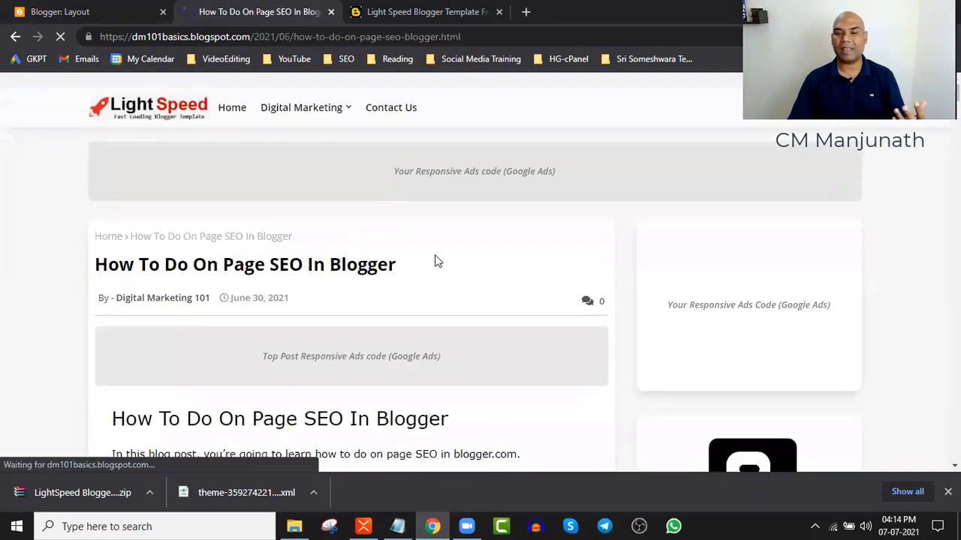
scroll(435, 260, down, 10)
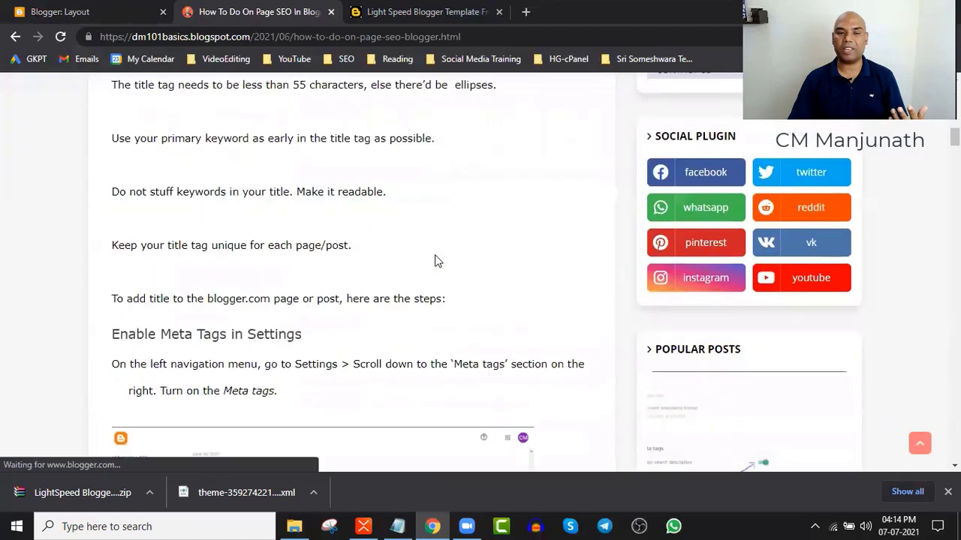
scroll(420, 272, up, 8)
scroll(748, 247, up, 5)
scroll(767, 303, up, 8)
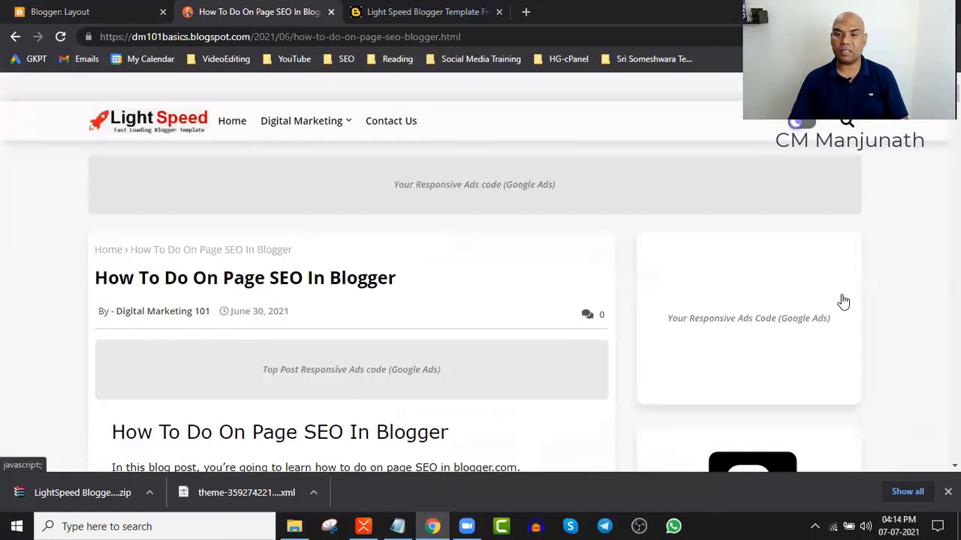
Hide the HTML/JavaScript gadget in the Ads Placement section below Breaking Ticker on the Blogger layout page and save it.
click(100, 16)
scroll(526, 297, down, 1)
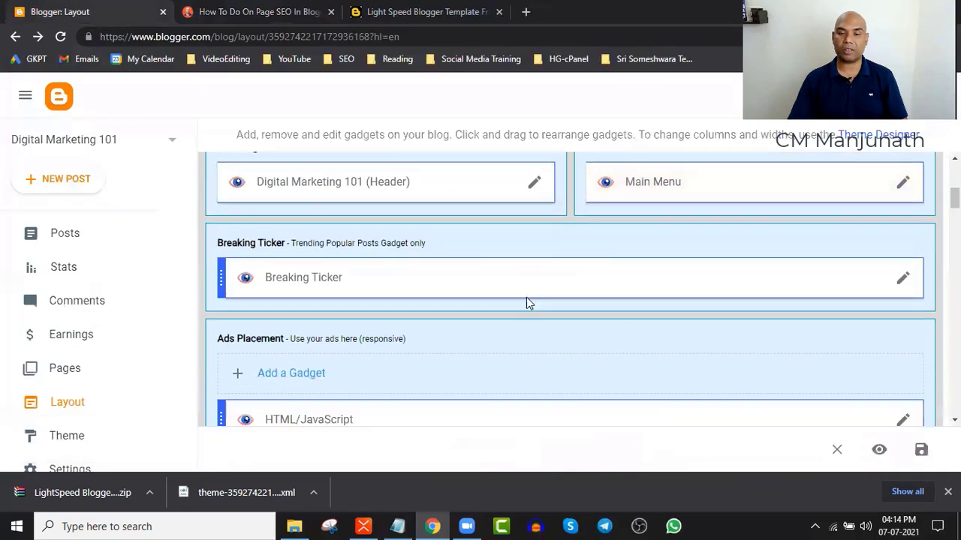
scroll(526, 302, down, 4)
scroll(511, 299, up, 1)
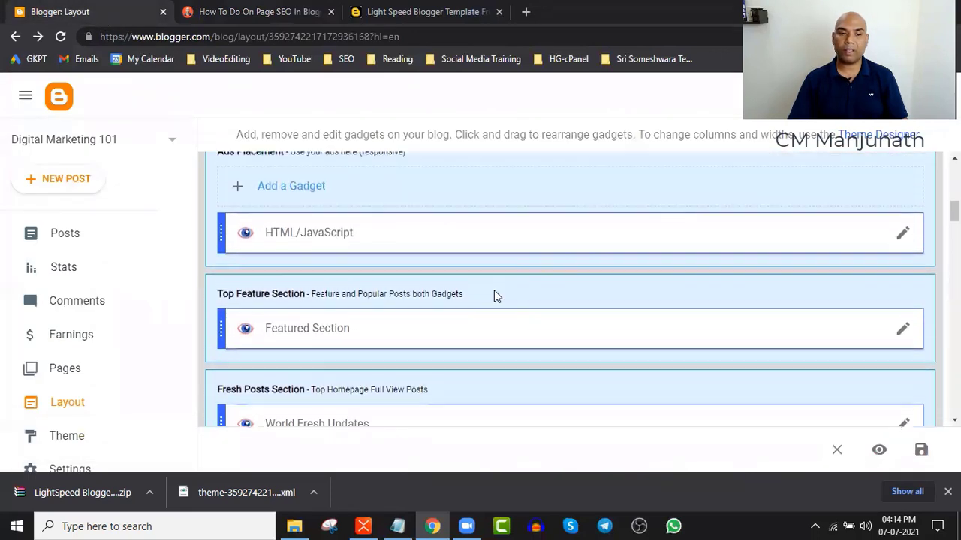
scroll(494, 295, up, 1)
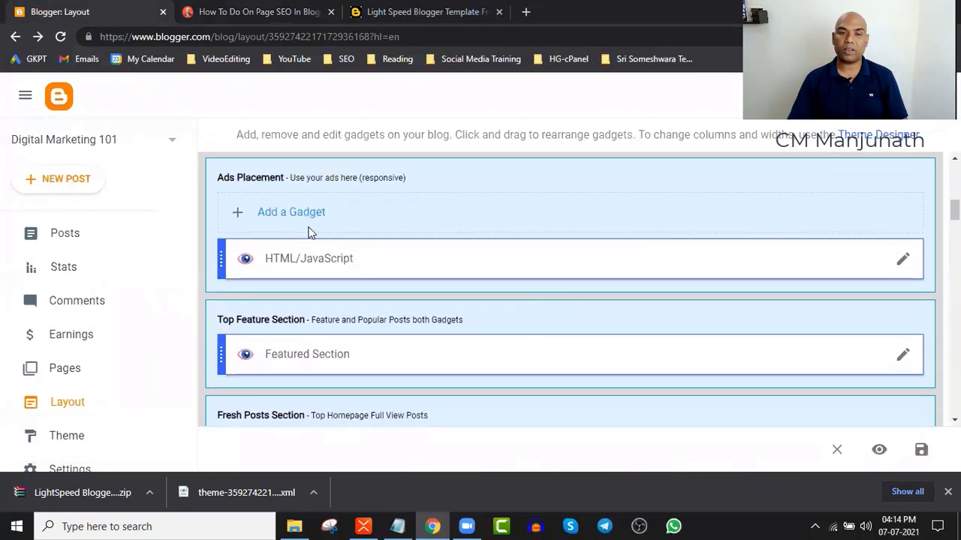
click(898, 258)
click(599, 199)
click(575, 387)
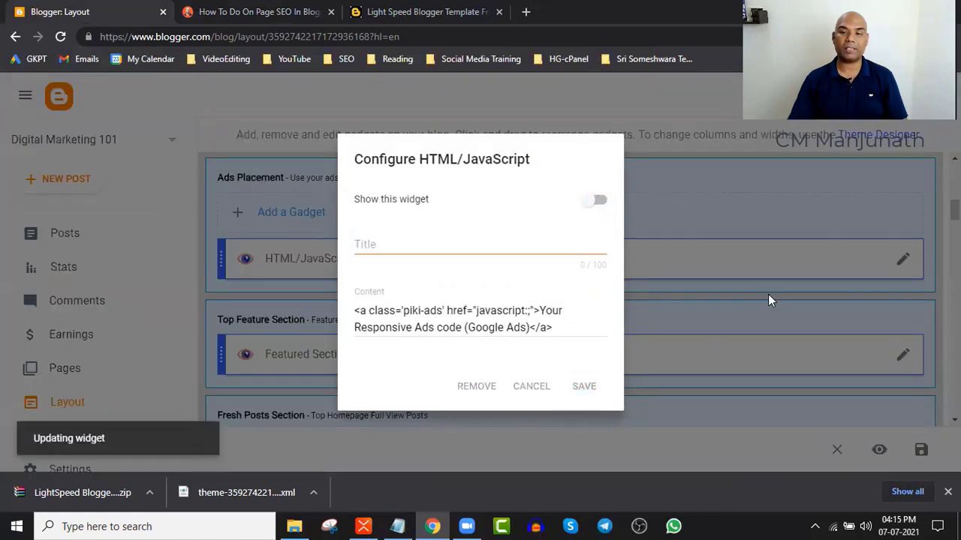
scroll(768, 301, down, 5)
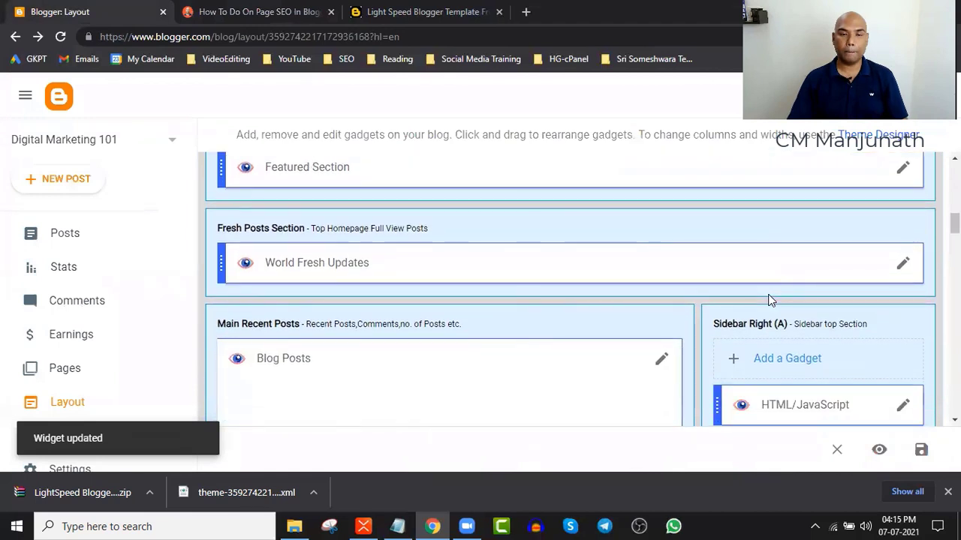
scroll(823, 187, down, 2)
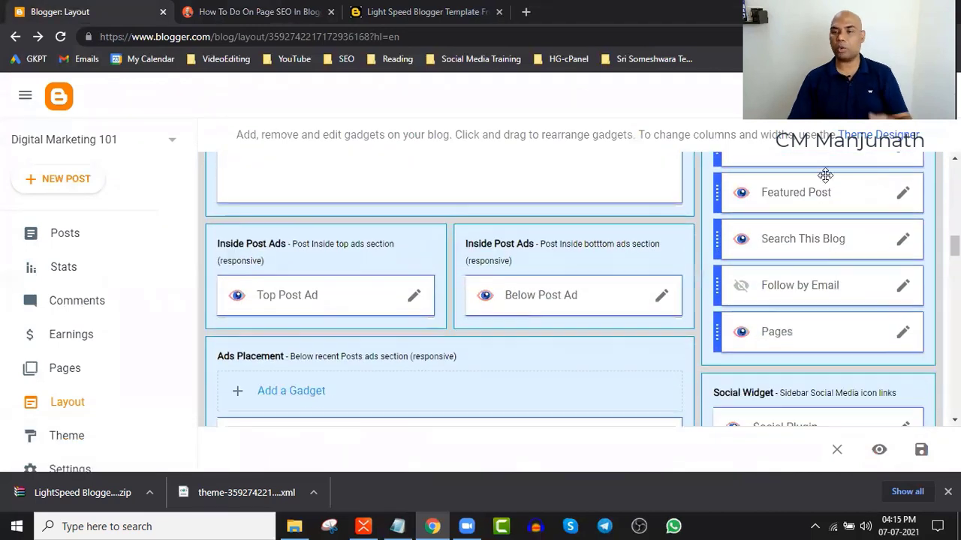
scroll(859, 368, down, 1)
scroll(833, 316, down, 1)
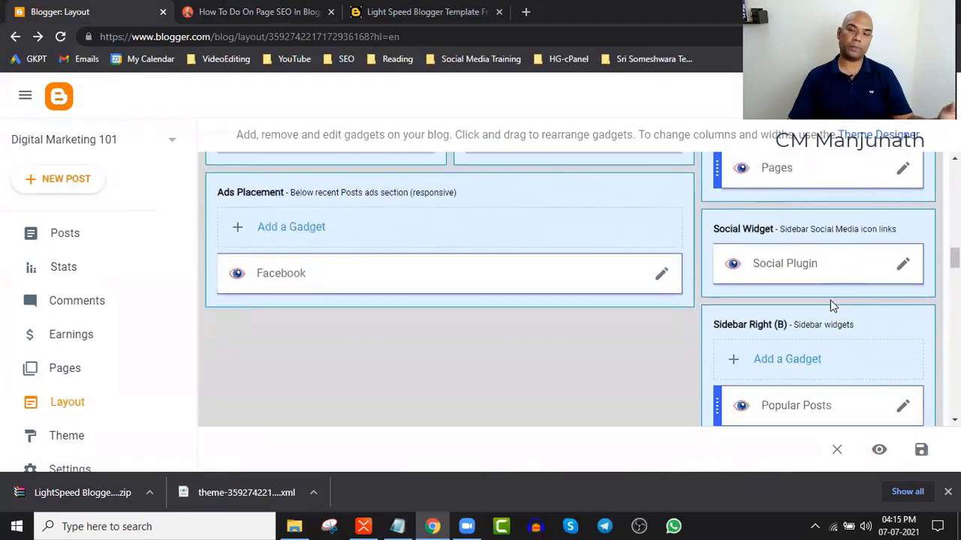
scroll(830, 311, up, 6)
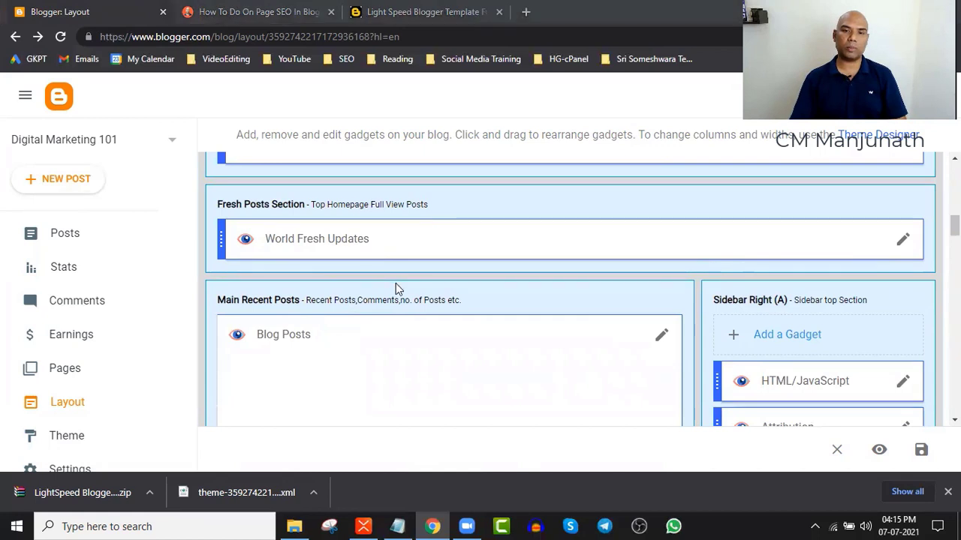
Switch to the SUB MENUS IN BLOGGER mind map and expand subtopics 2 and 3 under Menus.
key(alt+Tab)
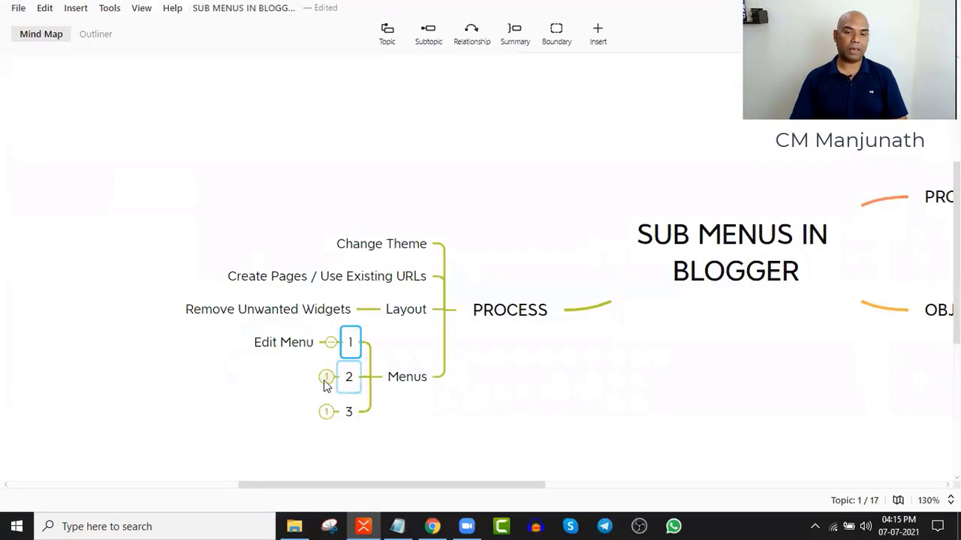
click(326, 378)
click(327, 412)
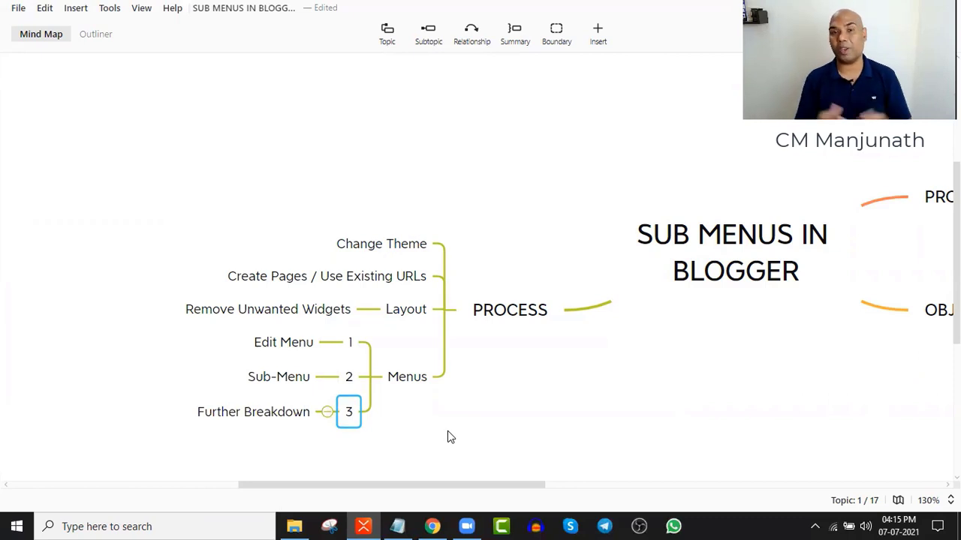
drag(743, 271, 509, 319)
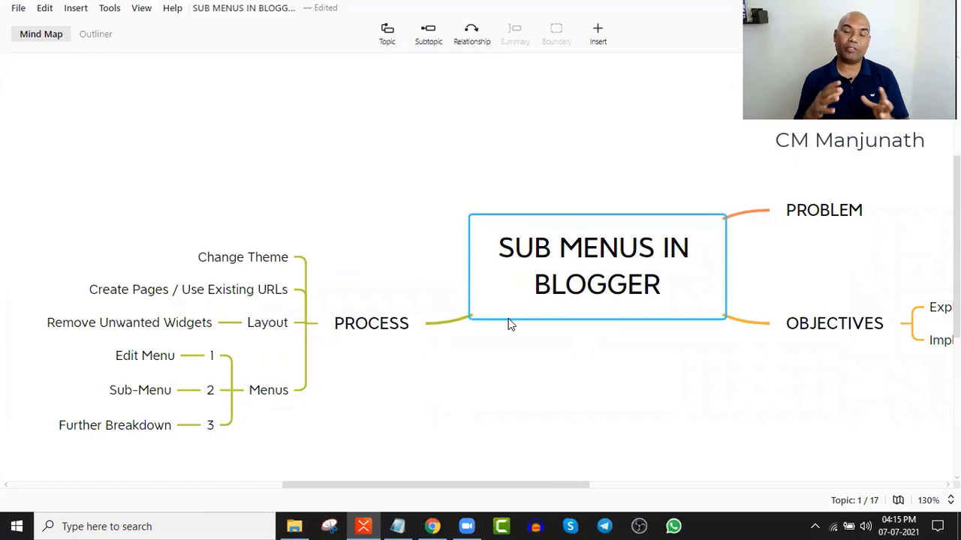